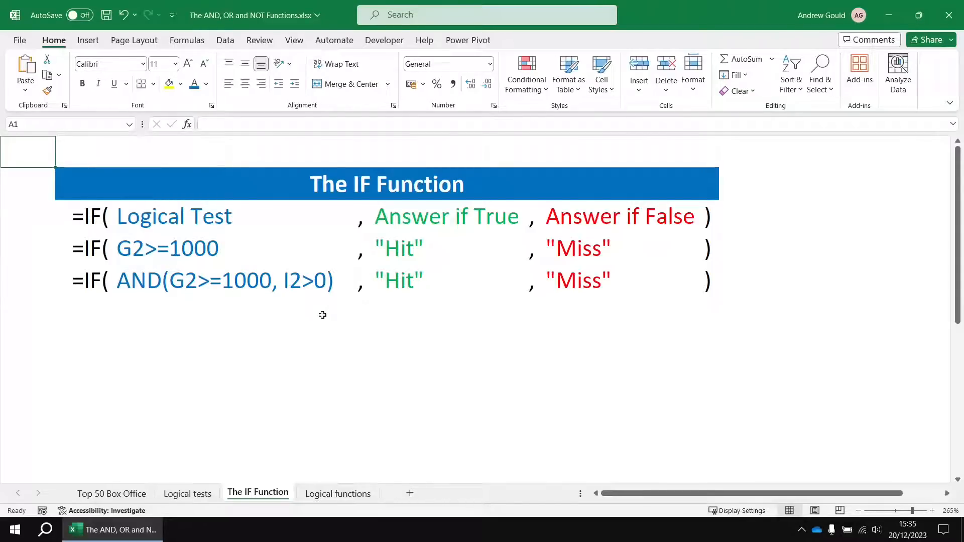
Step: On the Top 50 Box Office sheet, insert an opening AND( before the G2>=1000 test in the L2 formula
click(114, 494)
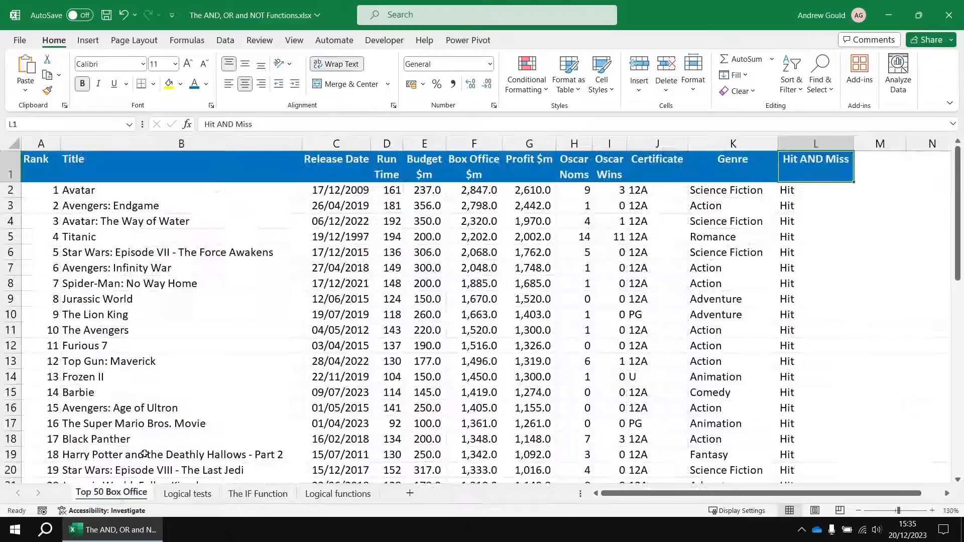
click(823, 191)
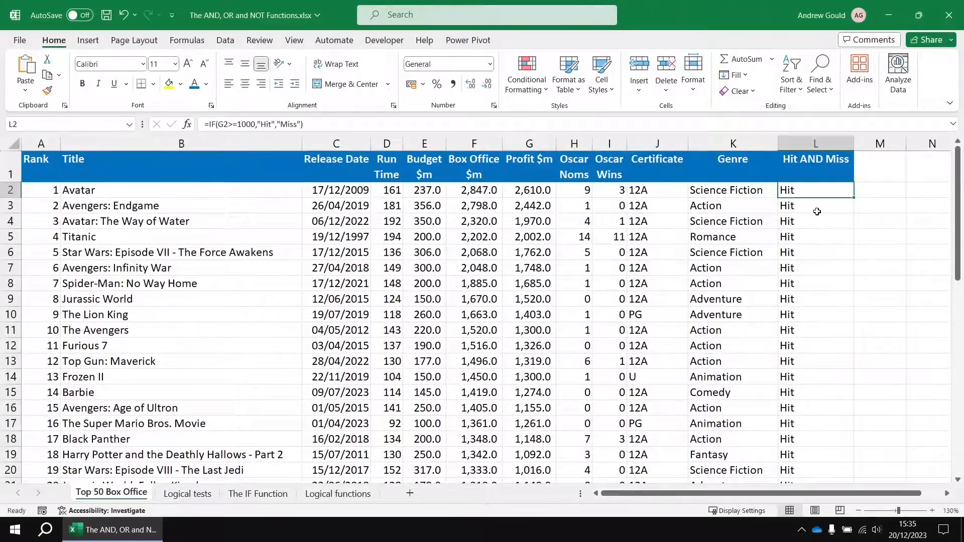
ctrl+scroll(803, 165, up, 2)
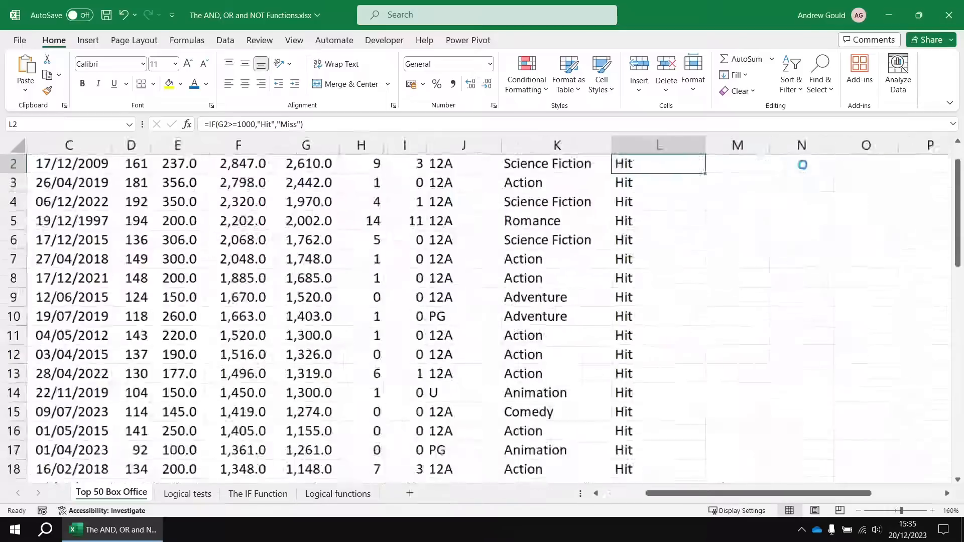
ctrl+scroll(803, 165, up, 2)
scroll(805, 222, up, 1)
click(947, 494)
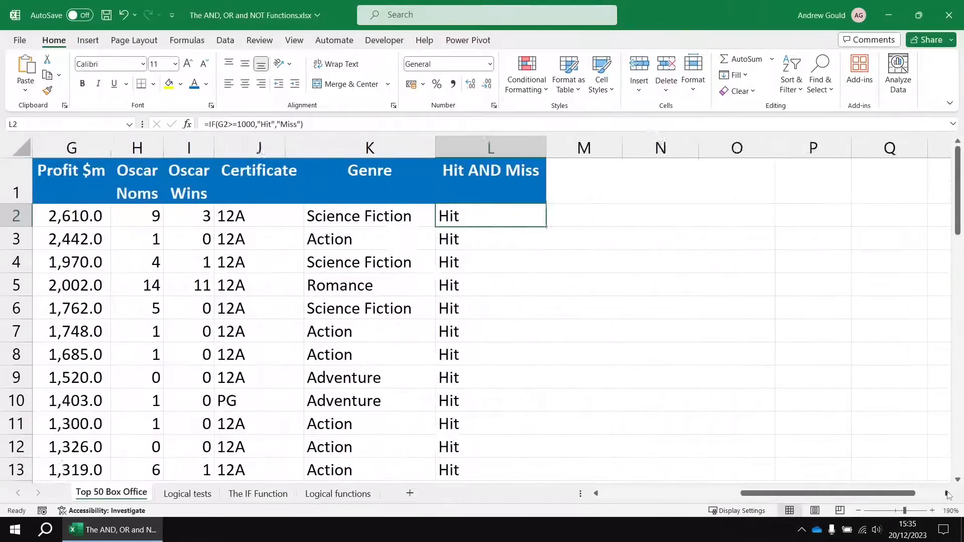
click(947, 494)
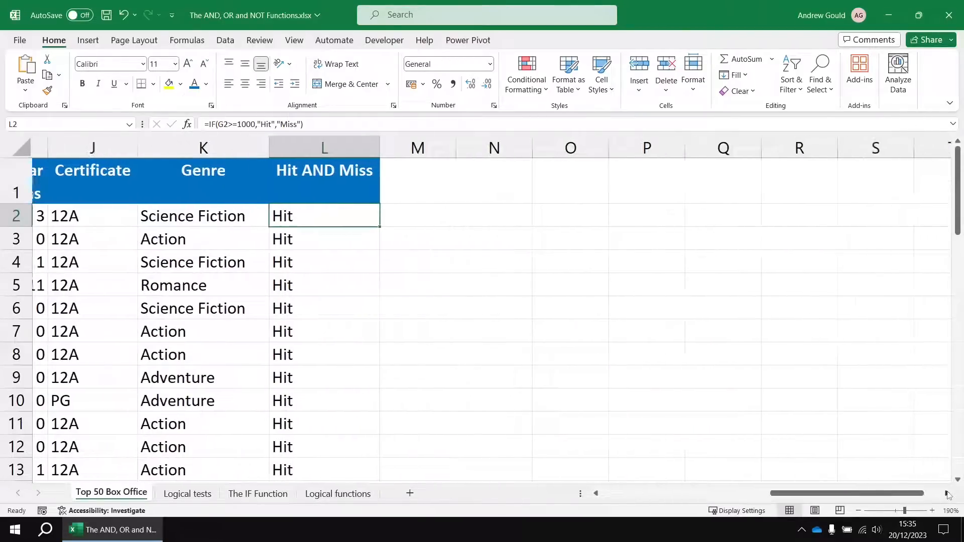
double_click(316, 220)
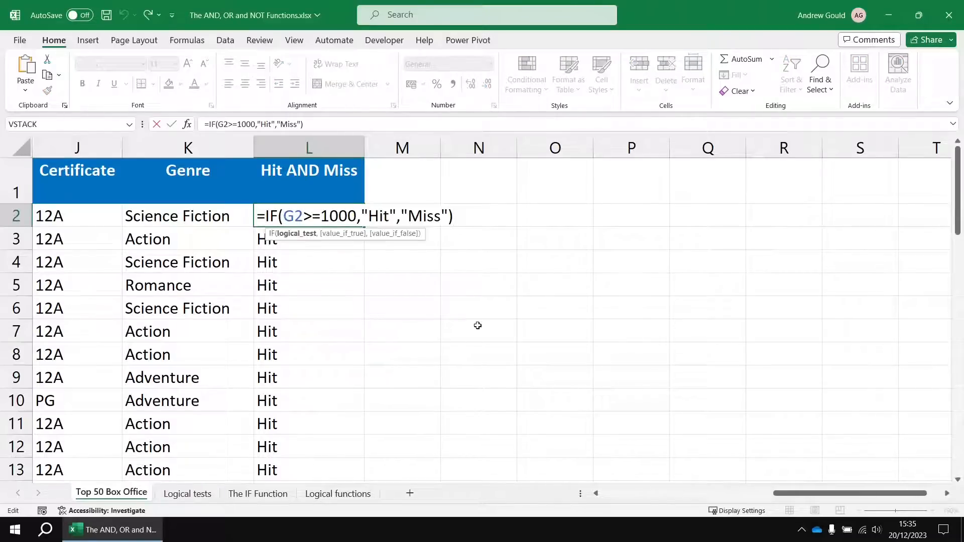
text(AND)
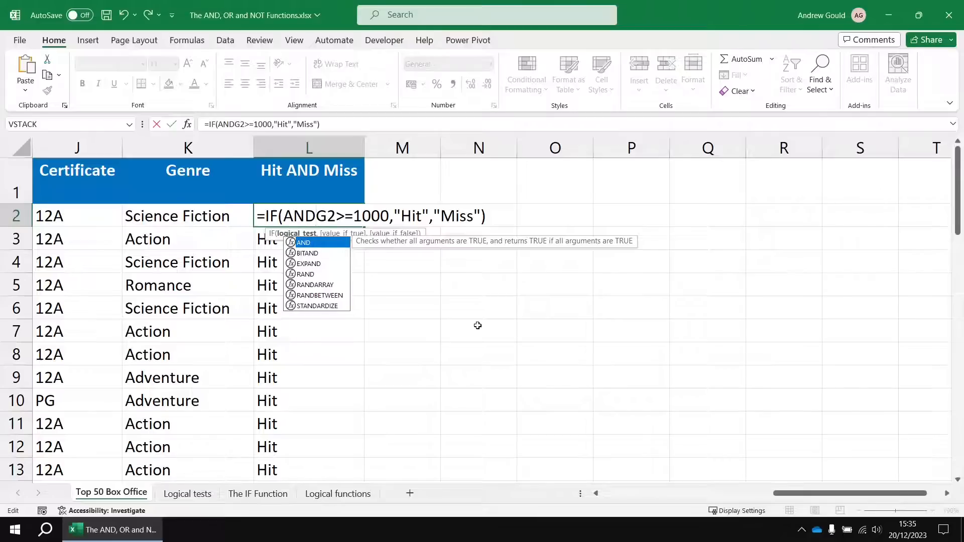
text(()
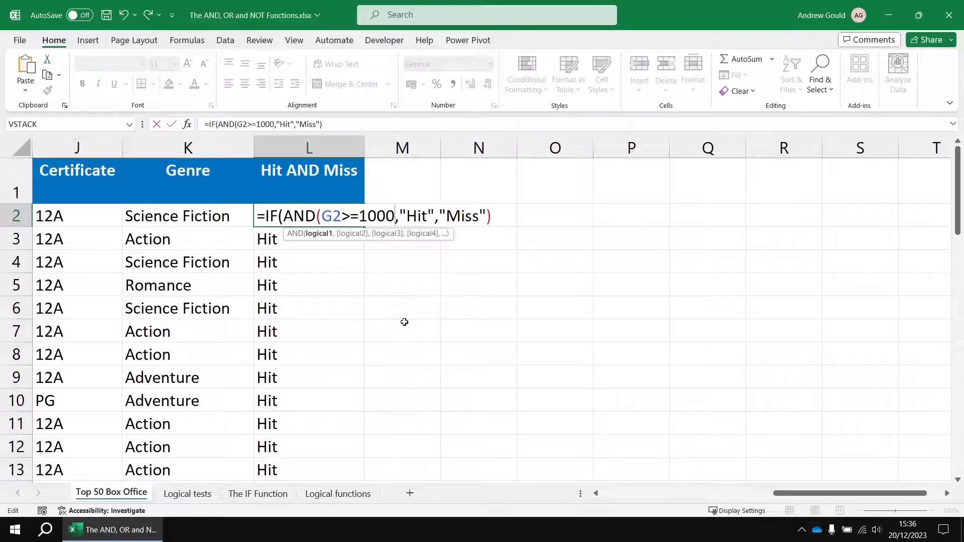
Step: Add I2>0 as the second AND condition in L2, completing =IF(AND(G2>=1000,I2>0),"Hit","Miss")
text(,)
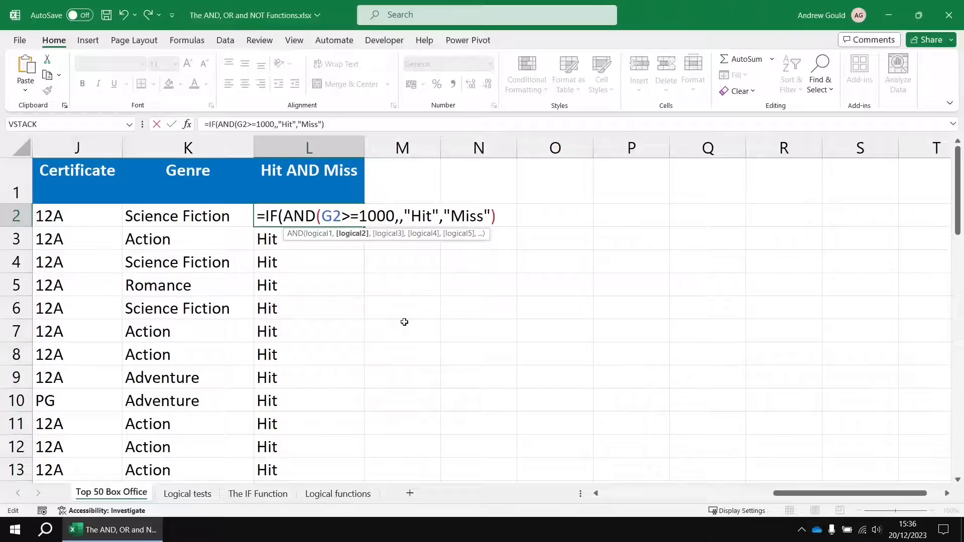
text(I2)
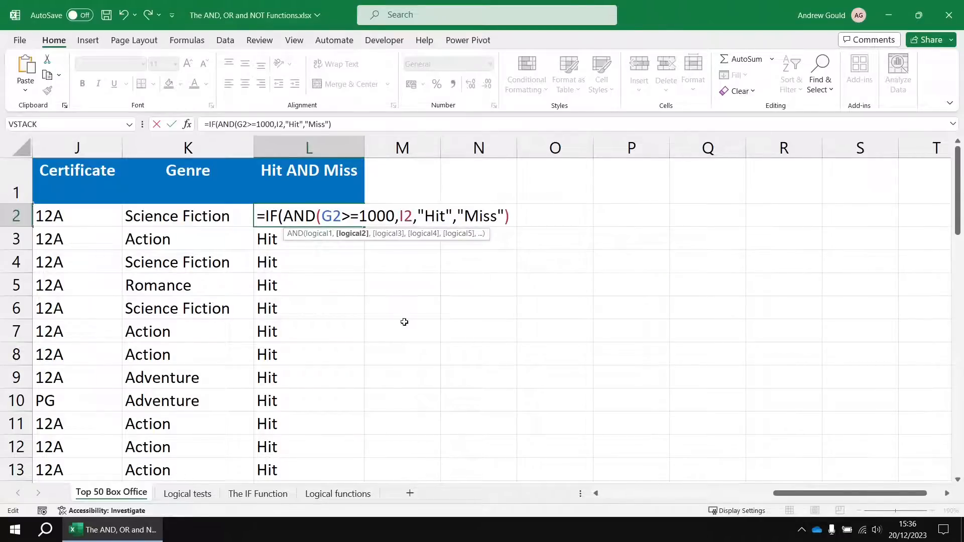
text(>0)
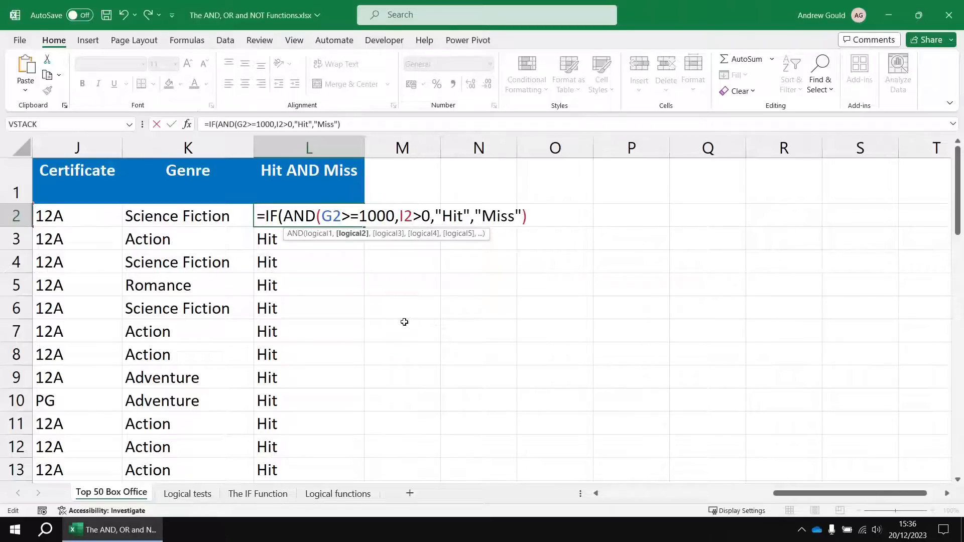
text())
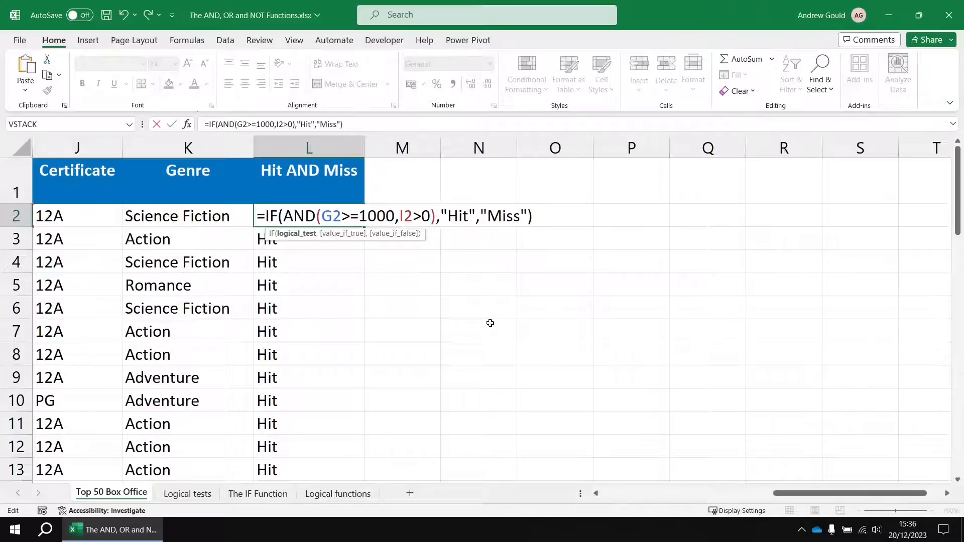
key(Return)
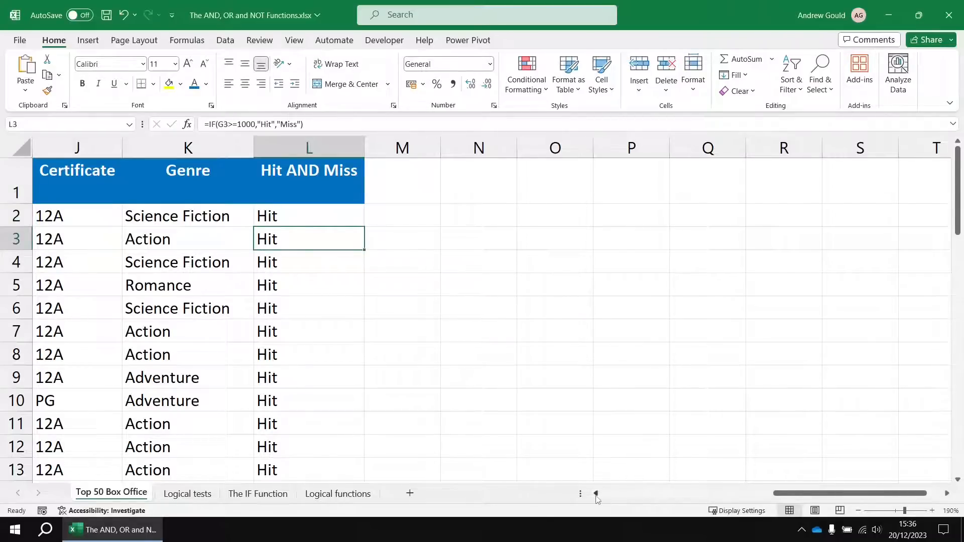
Step: Copy the L2 formula down the whole Hit AND Miss column
click(596, 494)
click(596, 494)
click(596, 495)
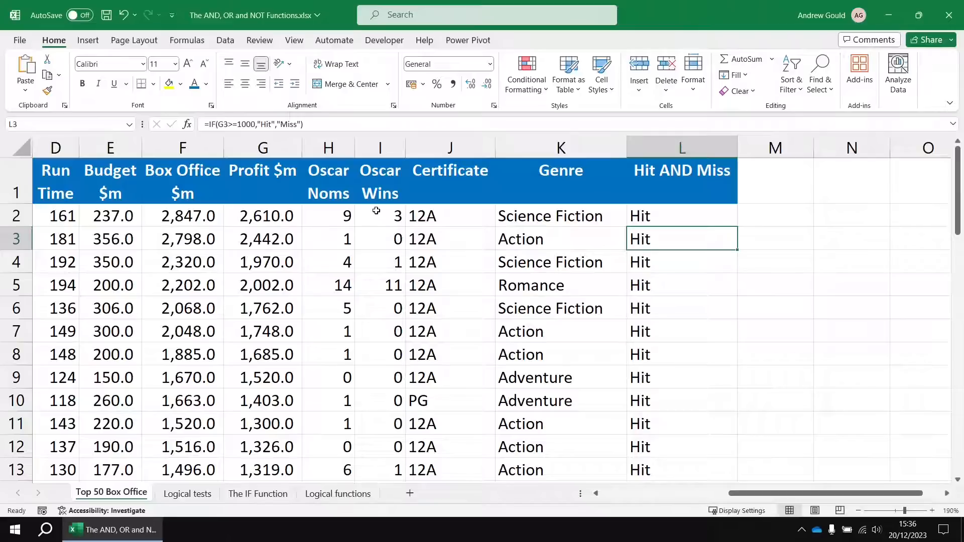
click(661, 217)
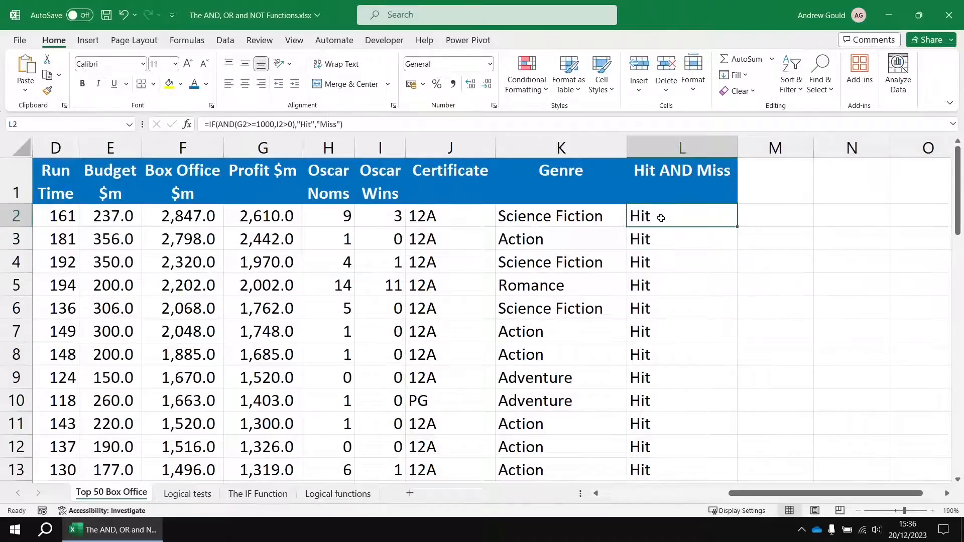
double_click(737, 227)
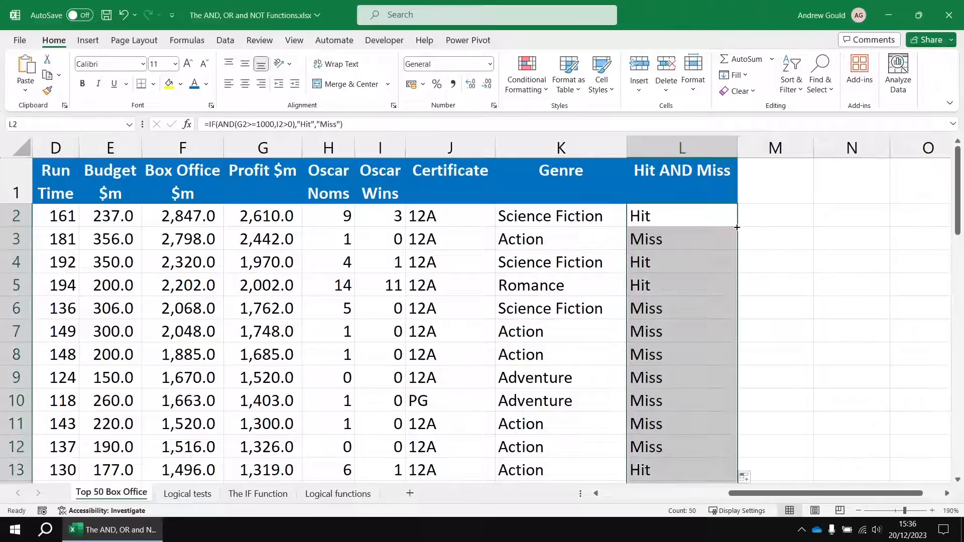
Step: Check the Hit AND Miss results against the Oscar Wins values, including rows 3, 6 and 7
click(686, 242)
click(367, 242)
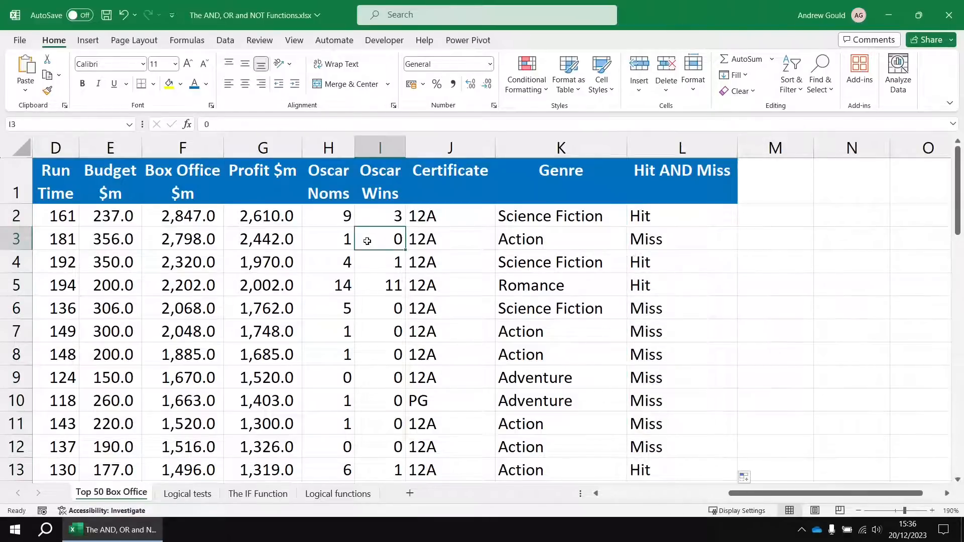
click(678, 239)
click(381, 308)
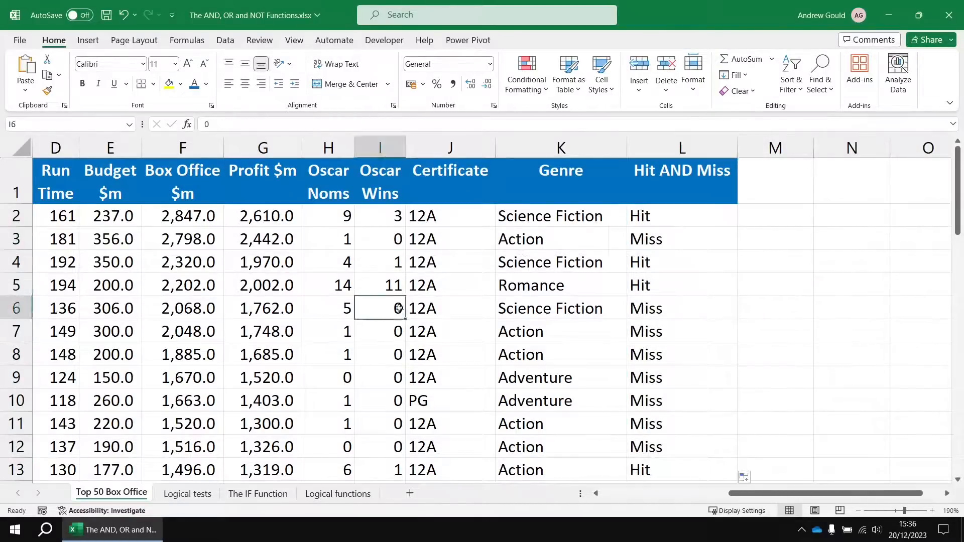
click(387, 336)
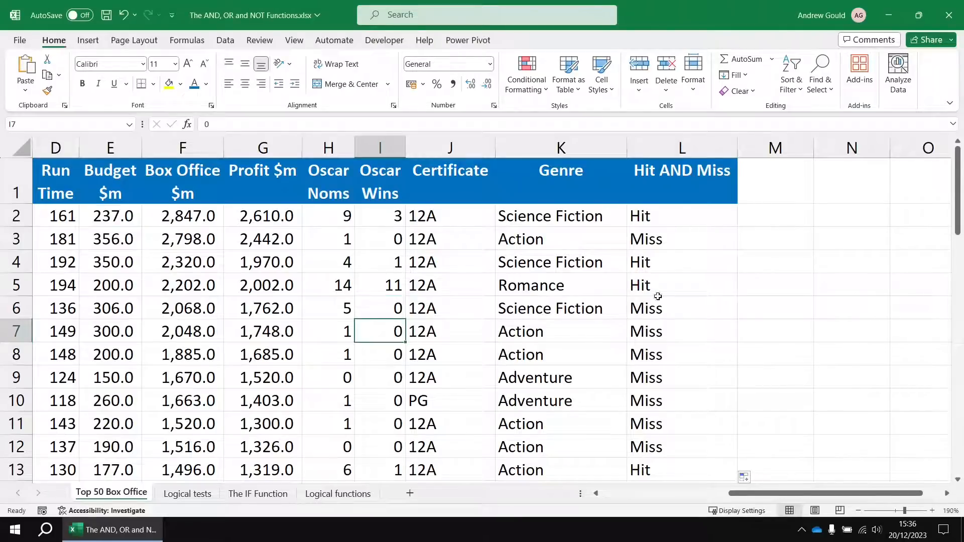
click(668, 225)
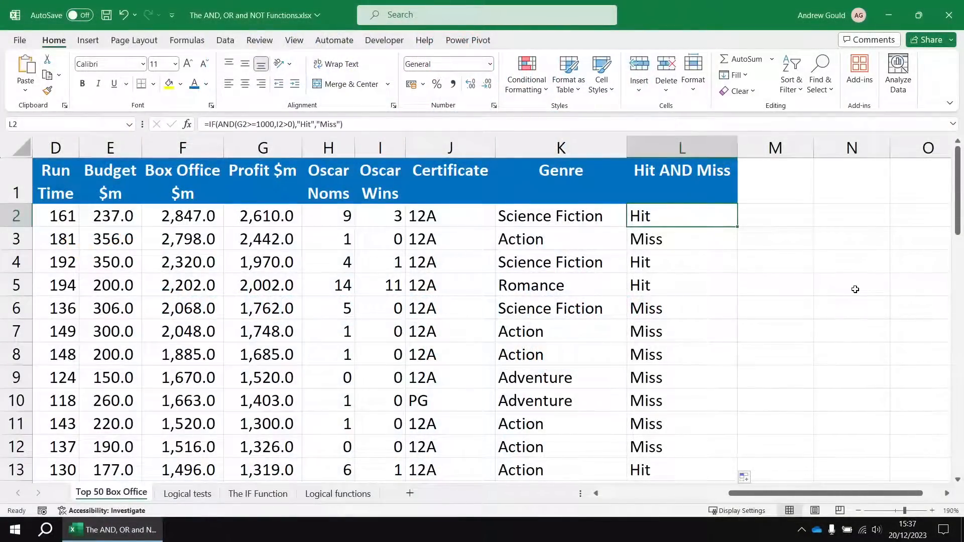
Step: Create the heading "Hit OR Miss" in M1 in the L1 heading's format and widen column M to fit it on one line
click(775, 184)
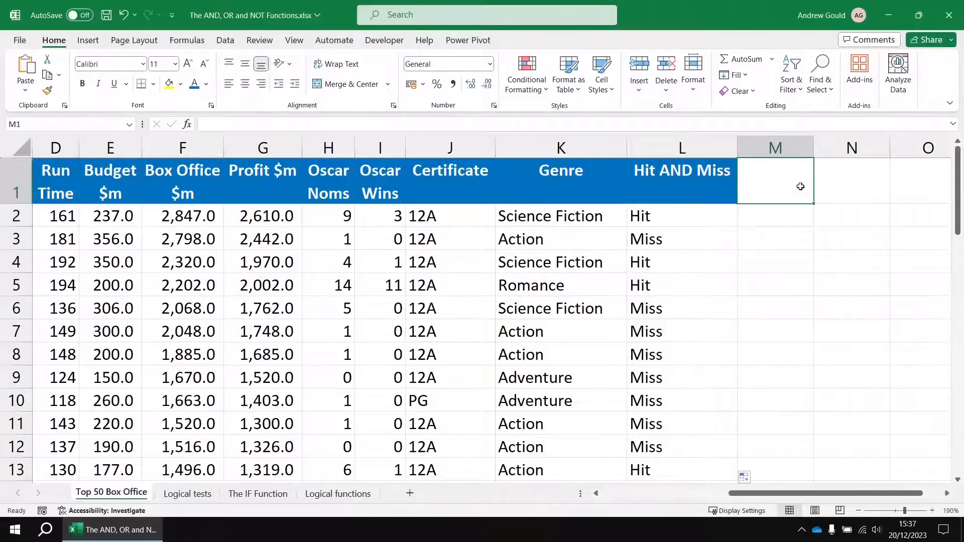
text(Hit AND Miss)
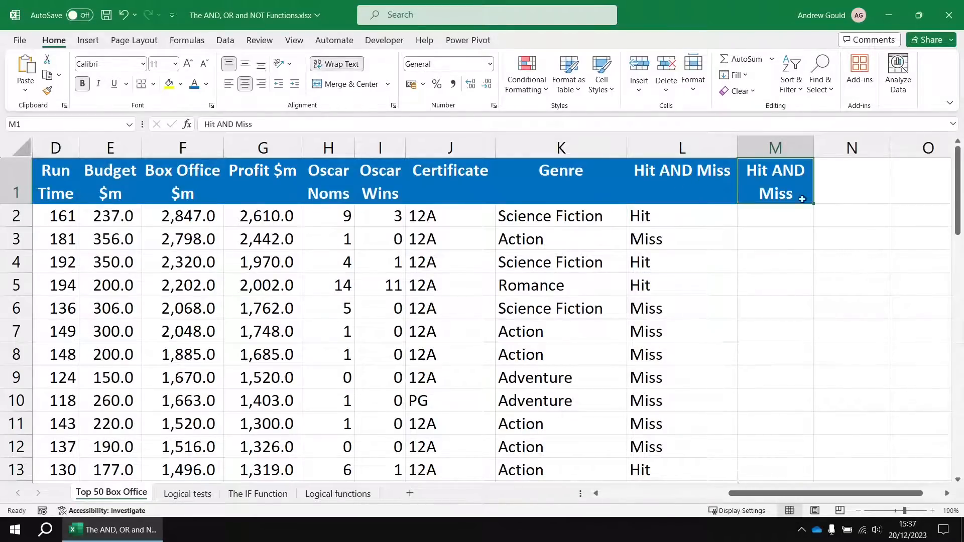
double_click(777, 171)
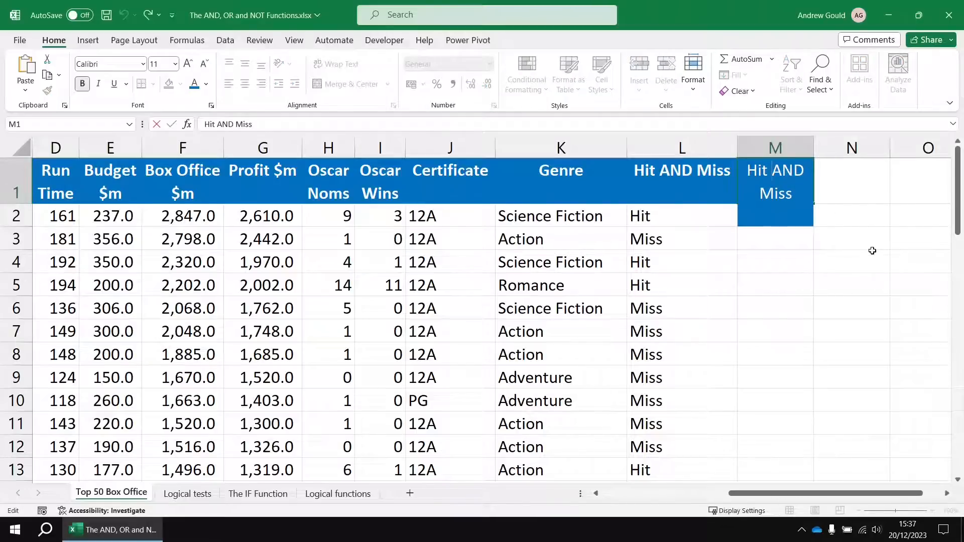
key(Delete)
key(Delete)
key(Delete)
text(OR)
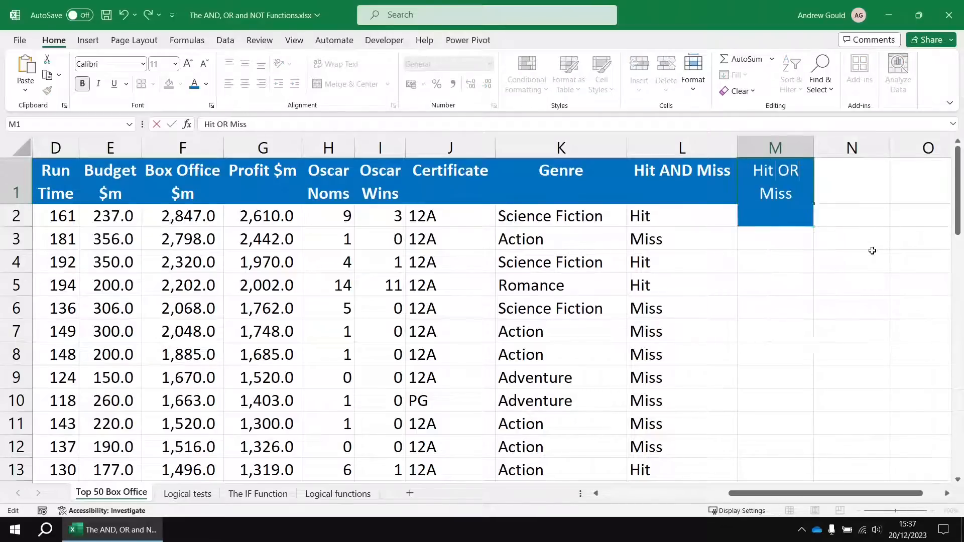
key(Return)
drag(817, 150, 846, 149)
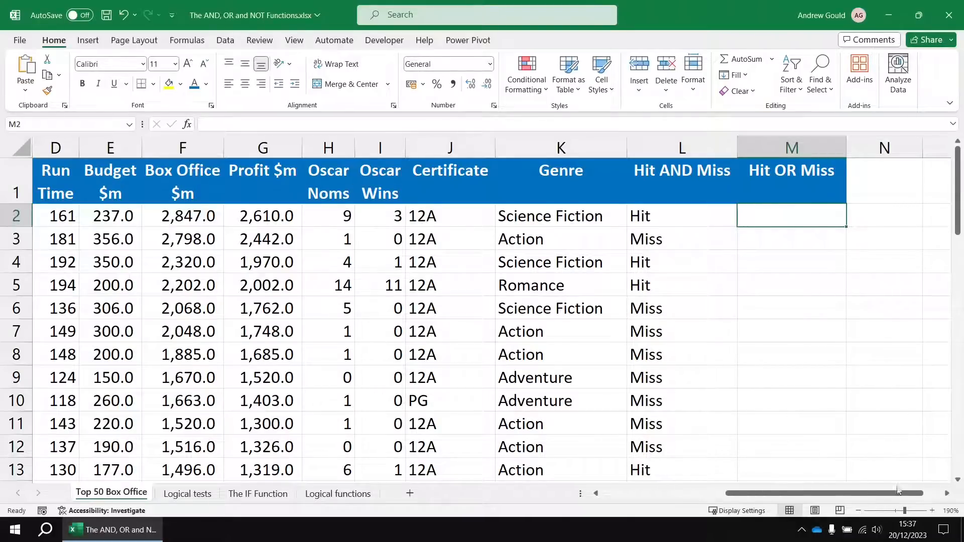
Step: Start an IF formula in M2 with OR(G2>=1000,I2>0) as its logical test
click(948, 493)
click(947, 493)
click(947, 493)
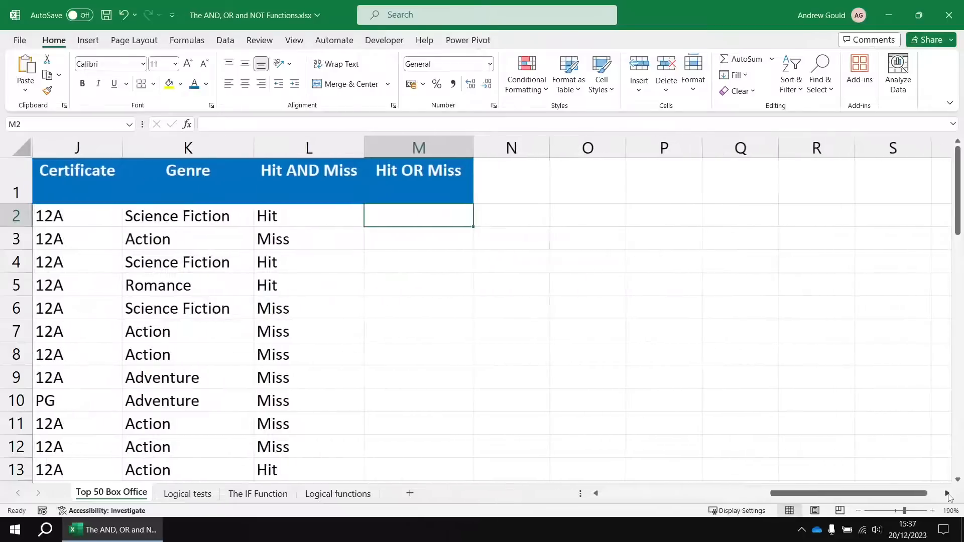
click(947, 493)
text(=i)
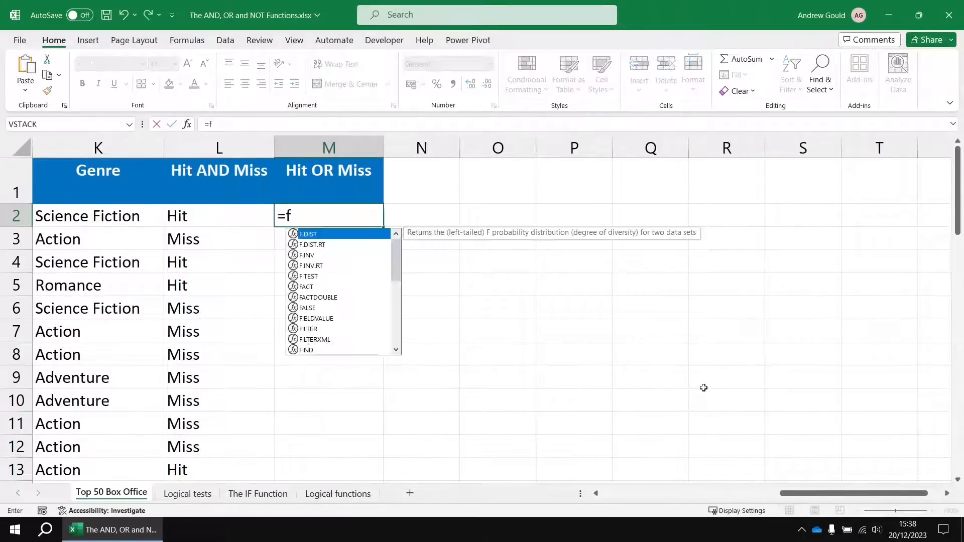
key(BackSpace)
text(i)
key(Tab)
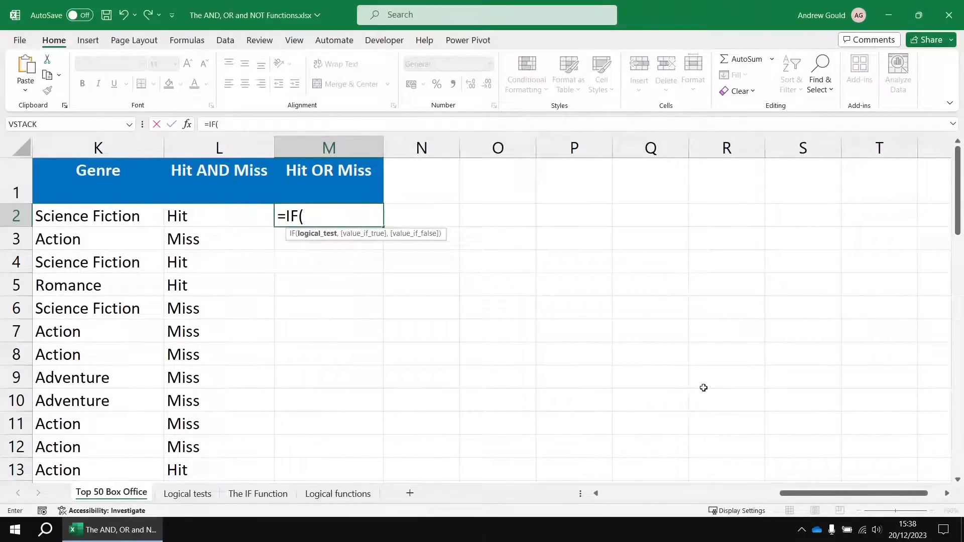
text(OR)
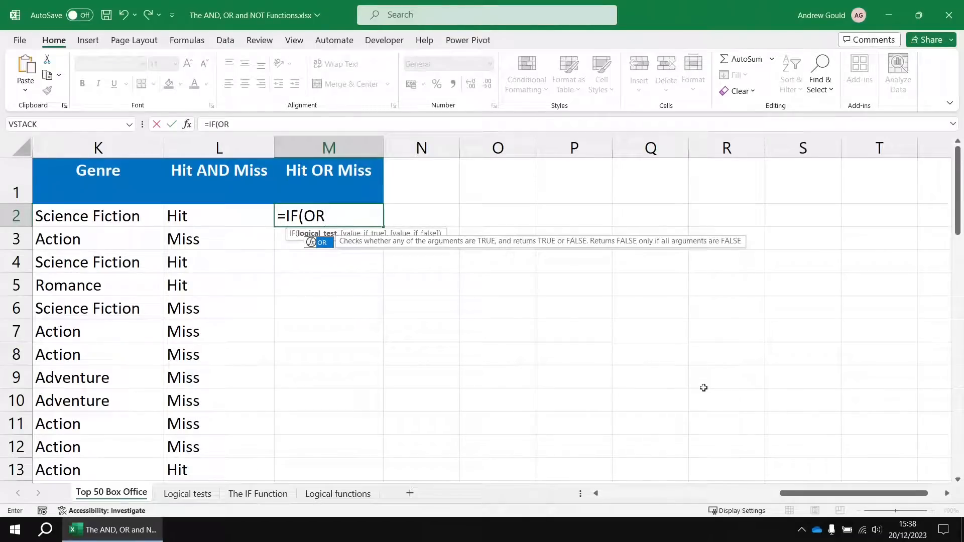
text(()
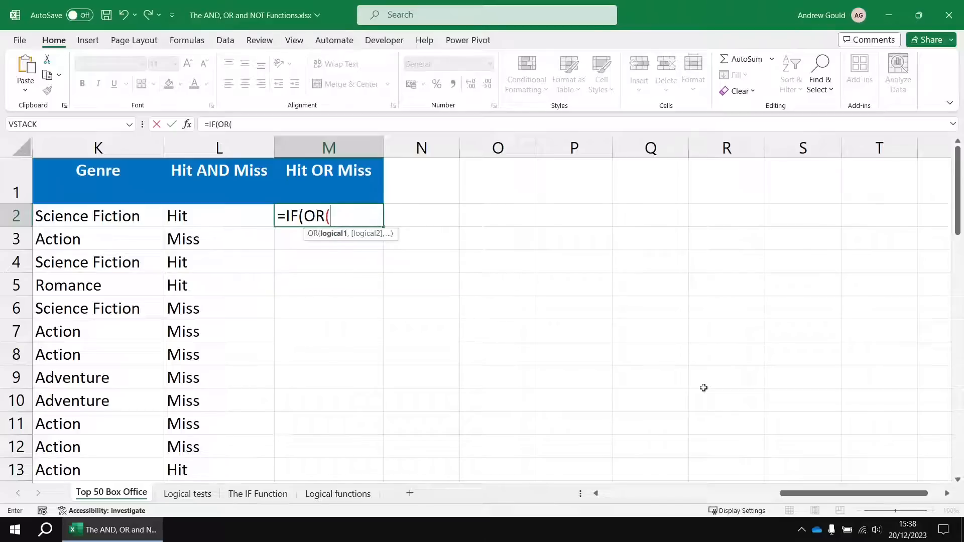
text(G2>=1000,)
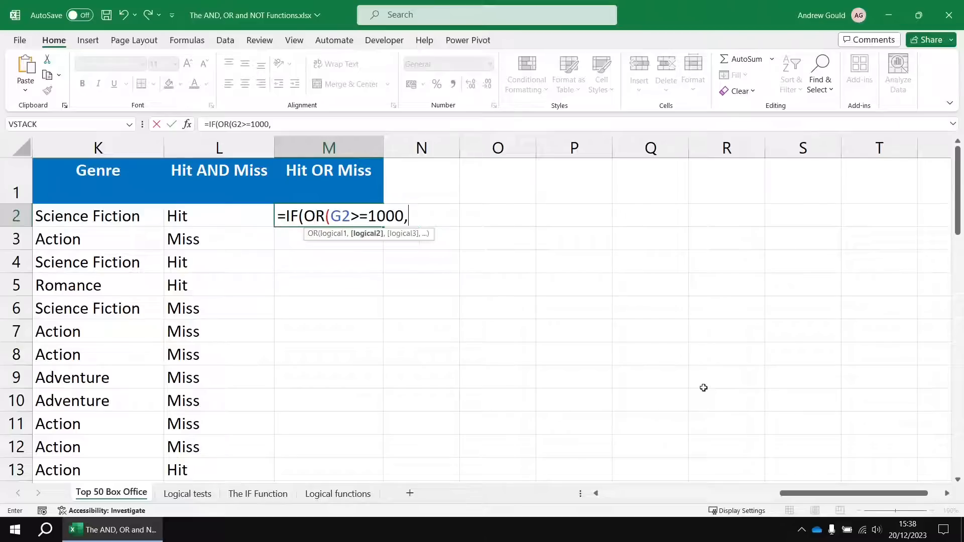
text(I2>0))
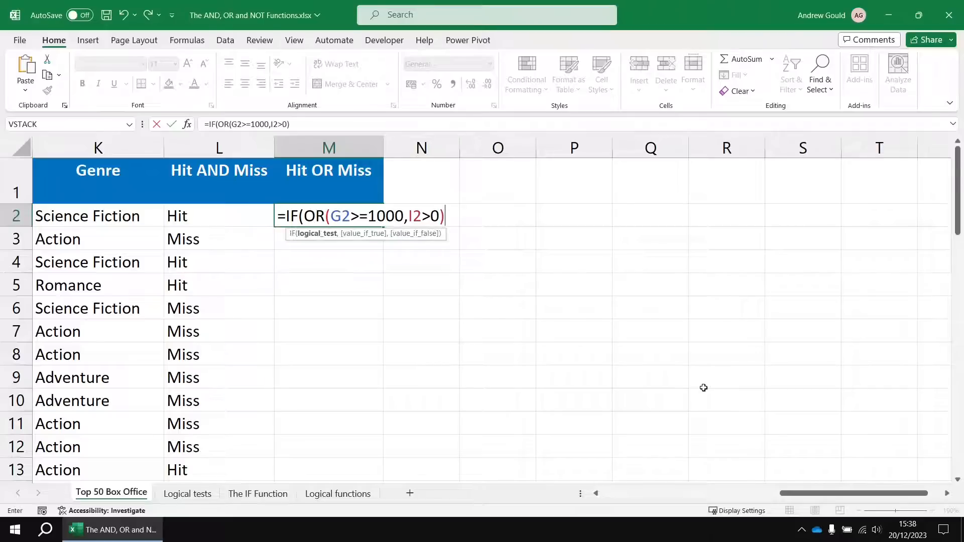
Step: Complete the M2 formula with "Hit" if true and "Miss" if false, and copy it down the whole Hit OR Miss column
text(,")
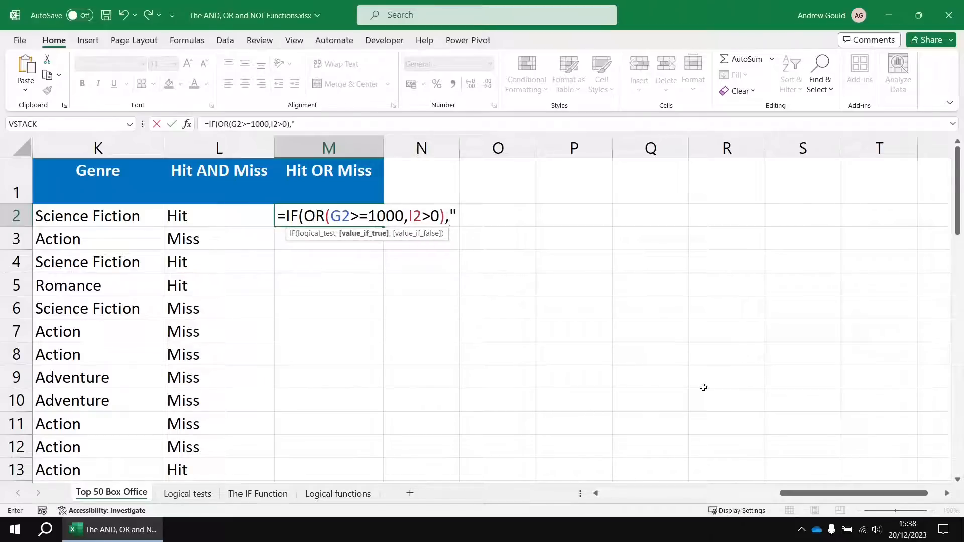
text(Hit","M)
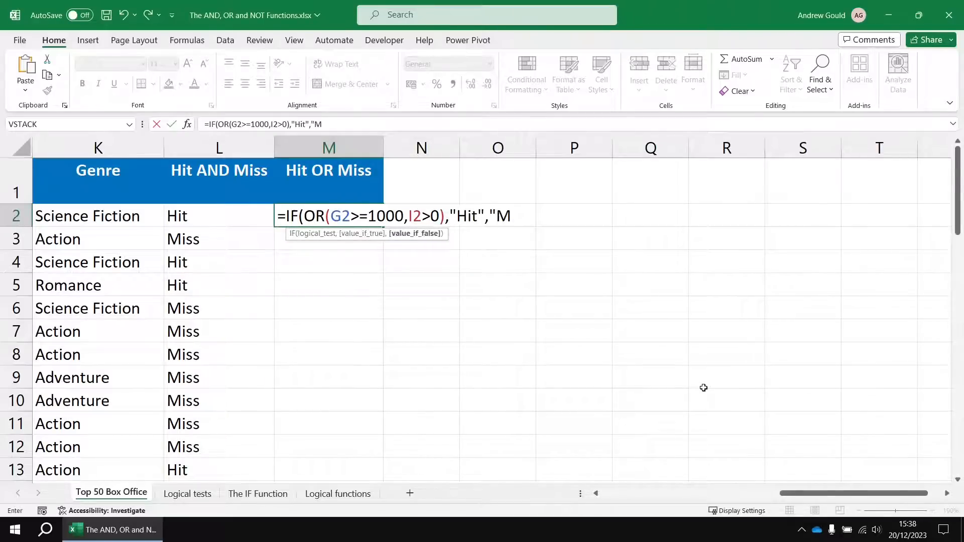
text(iss"))
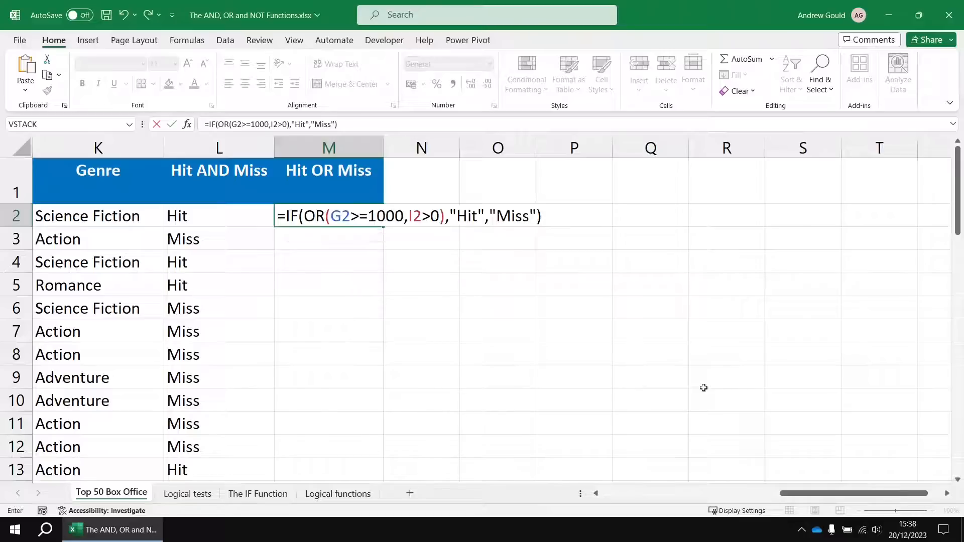
key(Return)
click(342, 218)
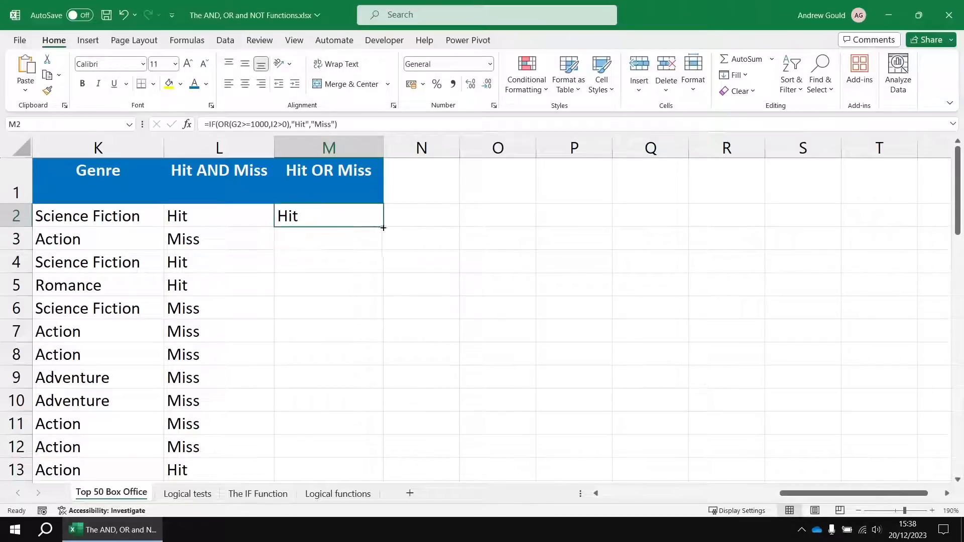
double_click(384, 227)
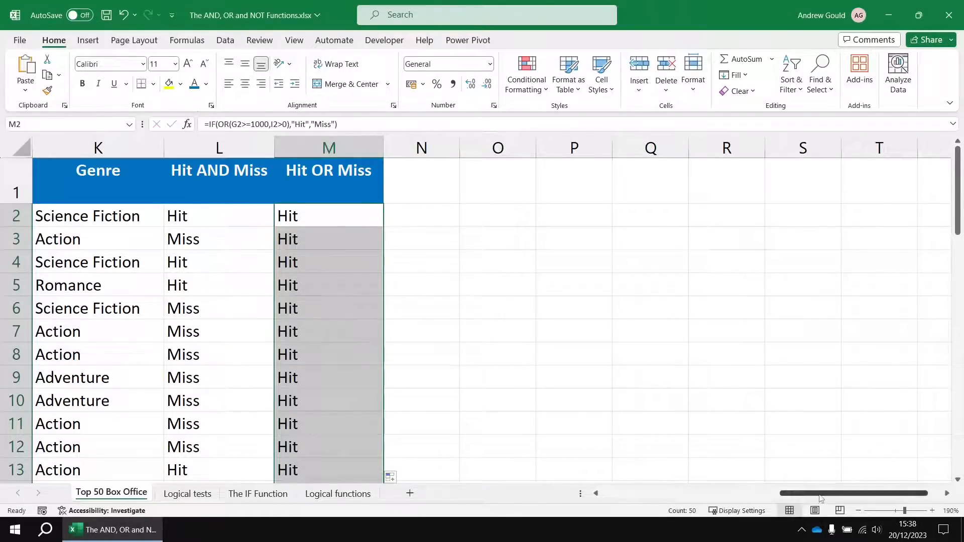
Step: Compare the Hit OR Miss results with the Profit and Oscar Wins values, checking rows 3 and 25
drag(821, 493, 744, 501)
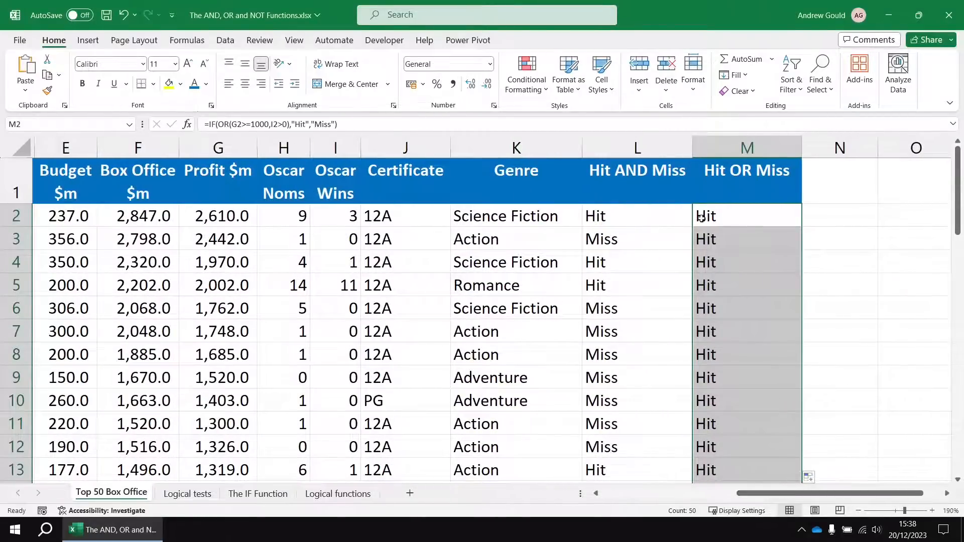
click(719, 245)
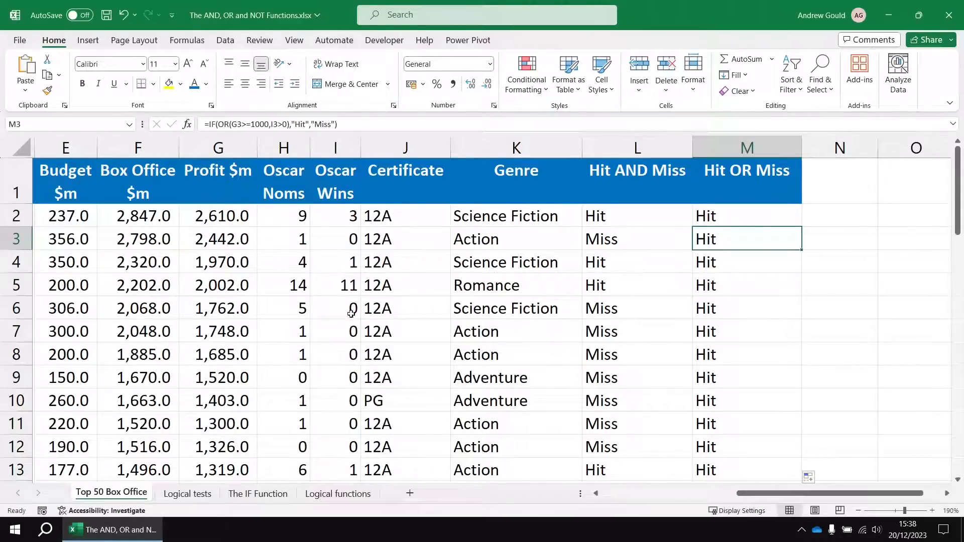
scroll(238, 344, down, 4)
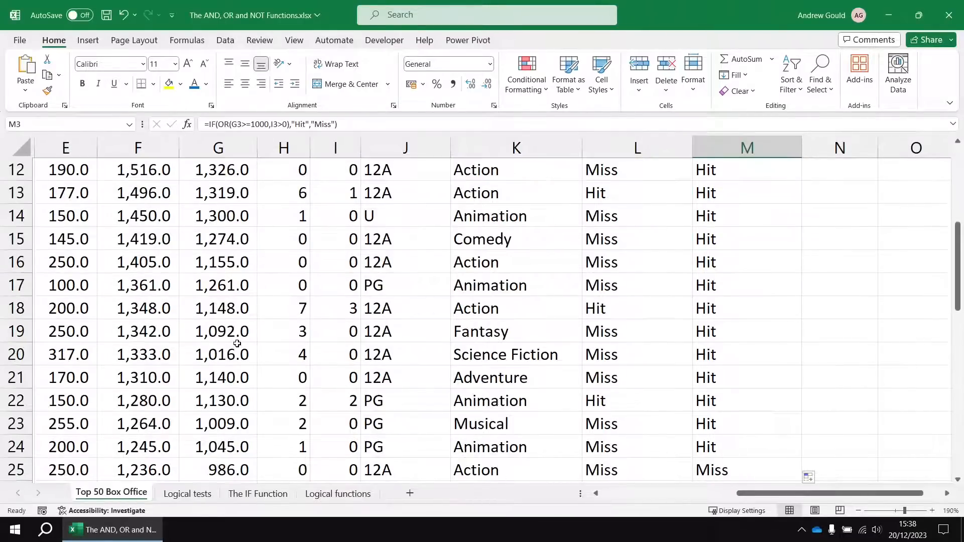
scroll(235, 341, down, 1)
scroll(233, 347, down, 1)
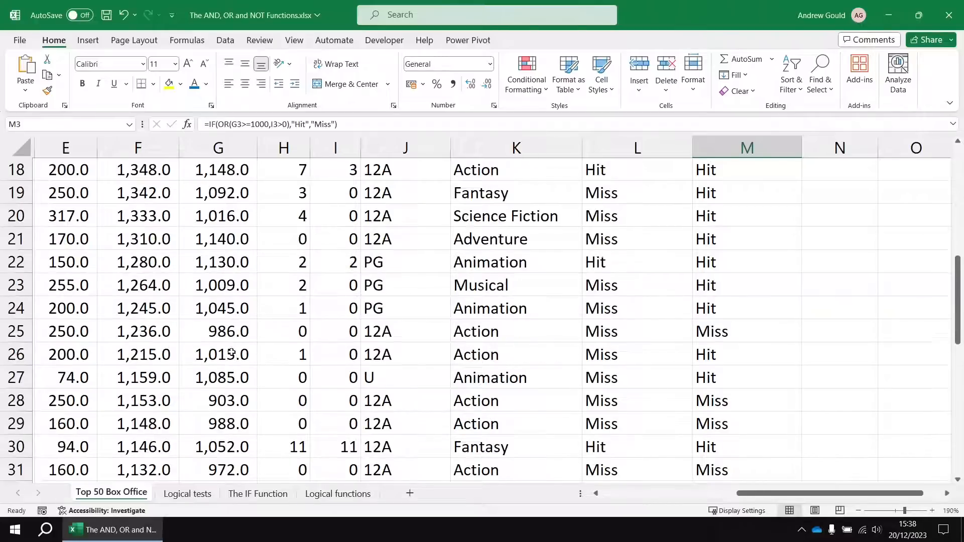
click(205, 333)
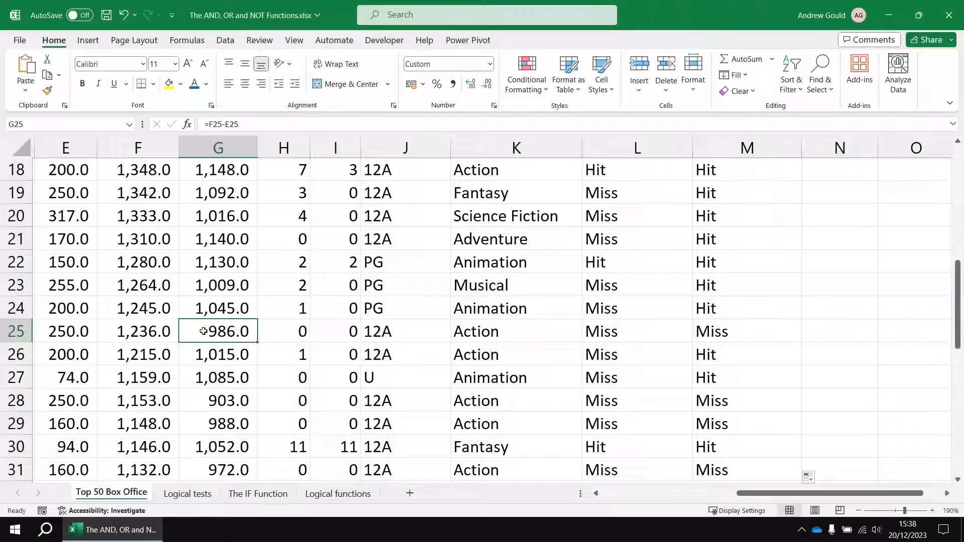
click(333, 332)
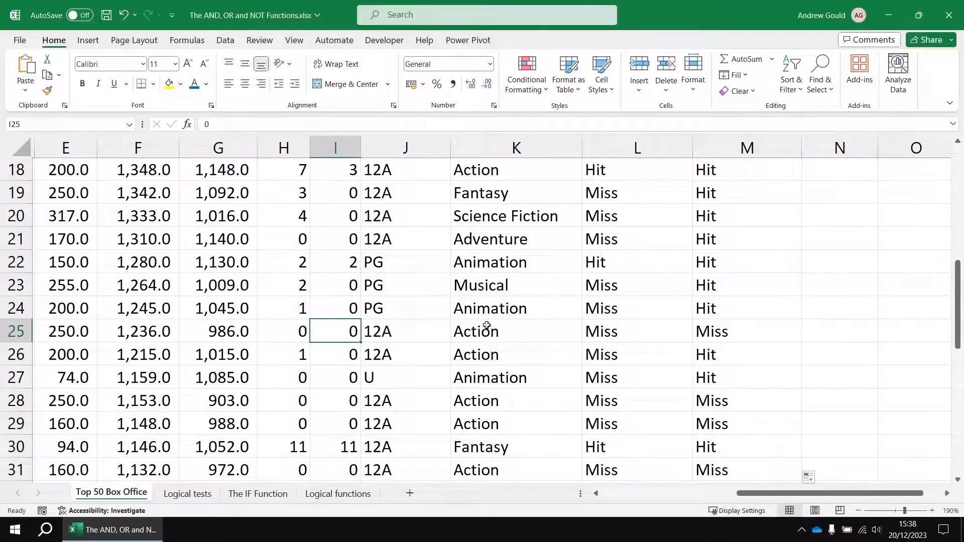
click(728, 332)
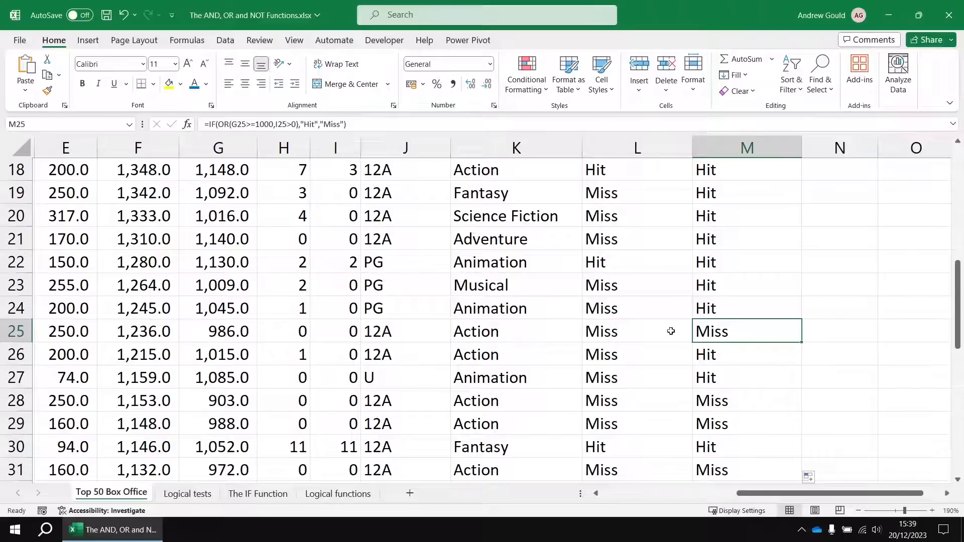
Step: Check the Hit OR Miss results of films with profit below 1000, including row 34 and its Oscar wins
click(219, 424)
scroll(219, 423, down, 1)
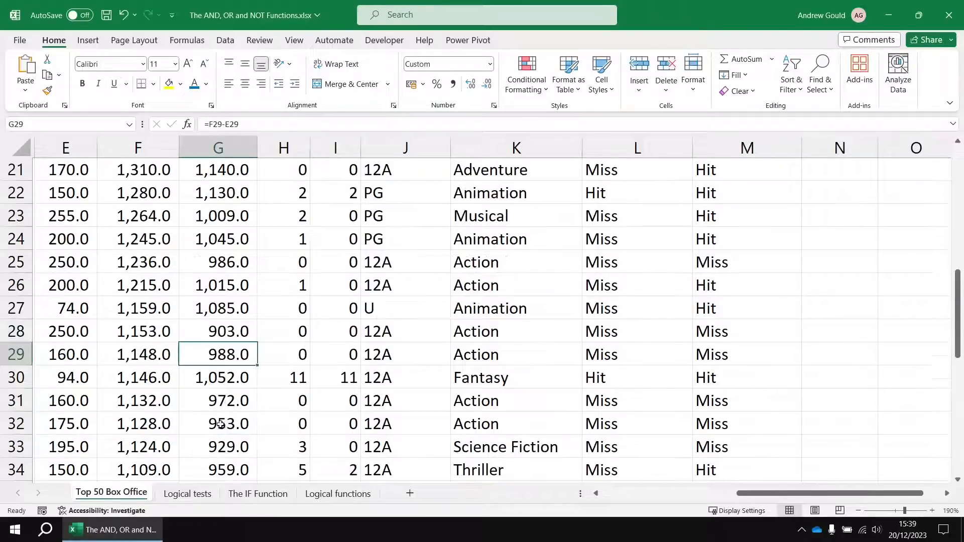
click(219, 423)
click(226, 470)
click(226, 470)
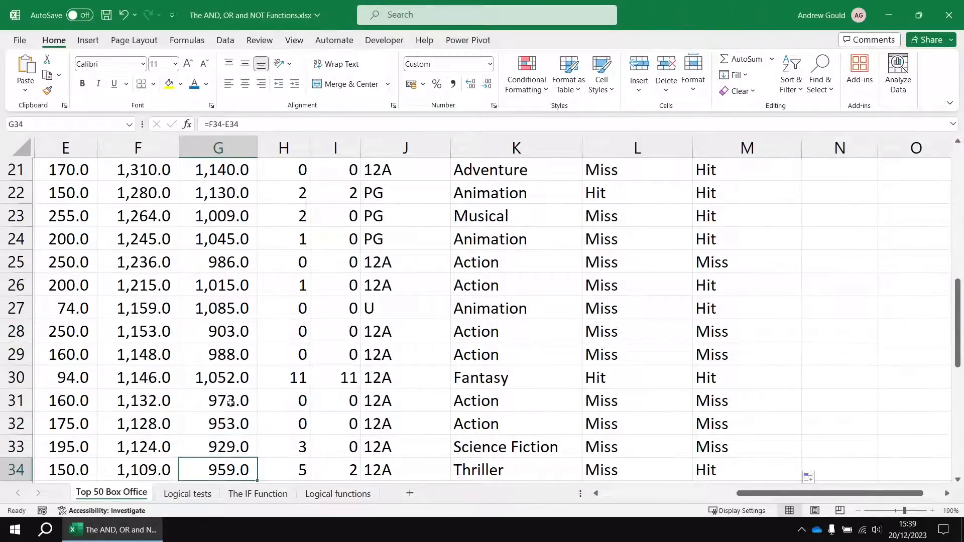
scroll(226, 470, down, 2)
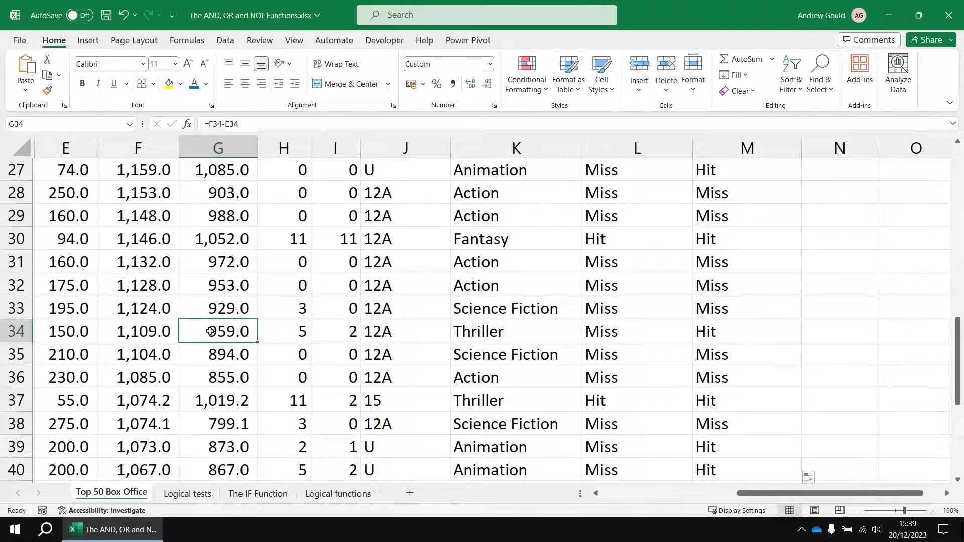
click(334, 331)
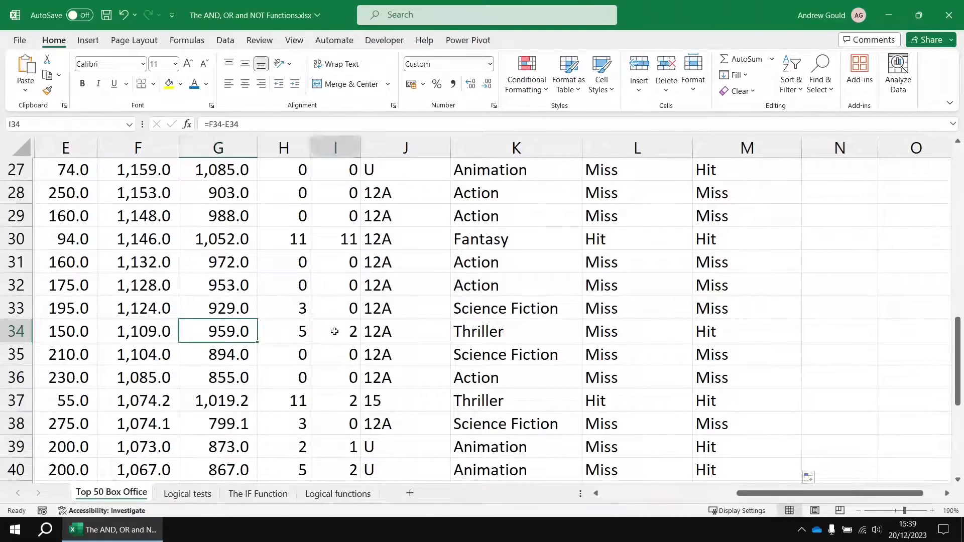
click(730, 330)
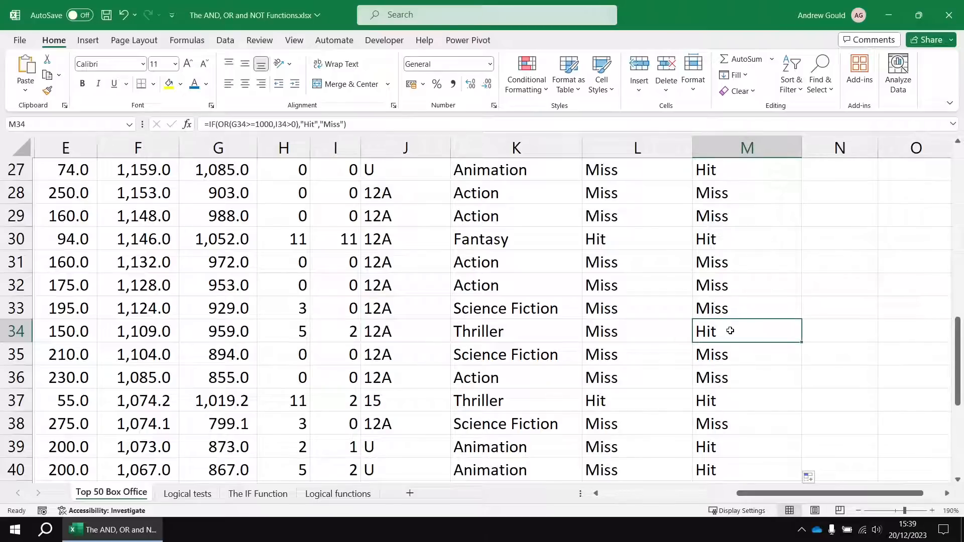
scroll(731, 327, up, 9)
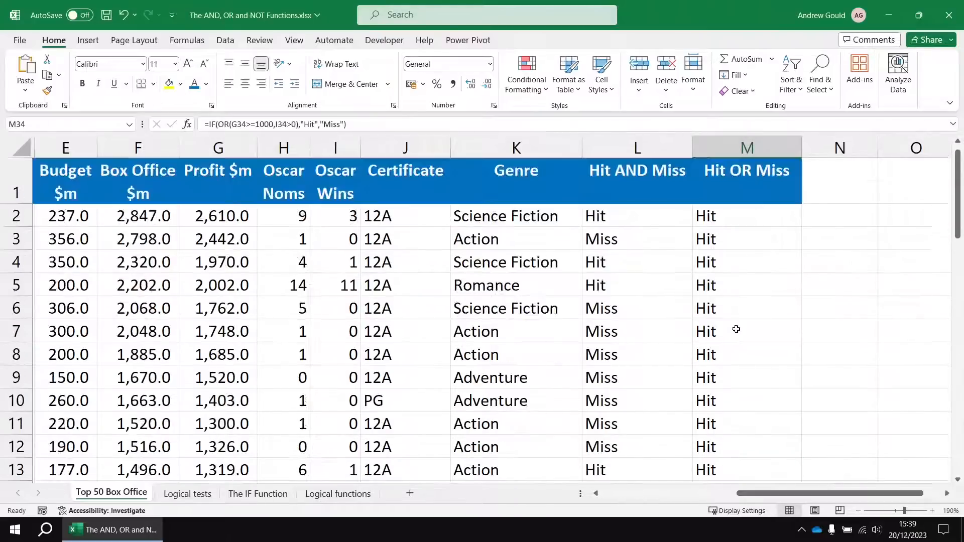
Step: Examine the PG and U ratings in the Certificate column, looking at J10 and J14
click(832, 183)
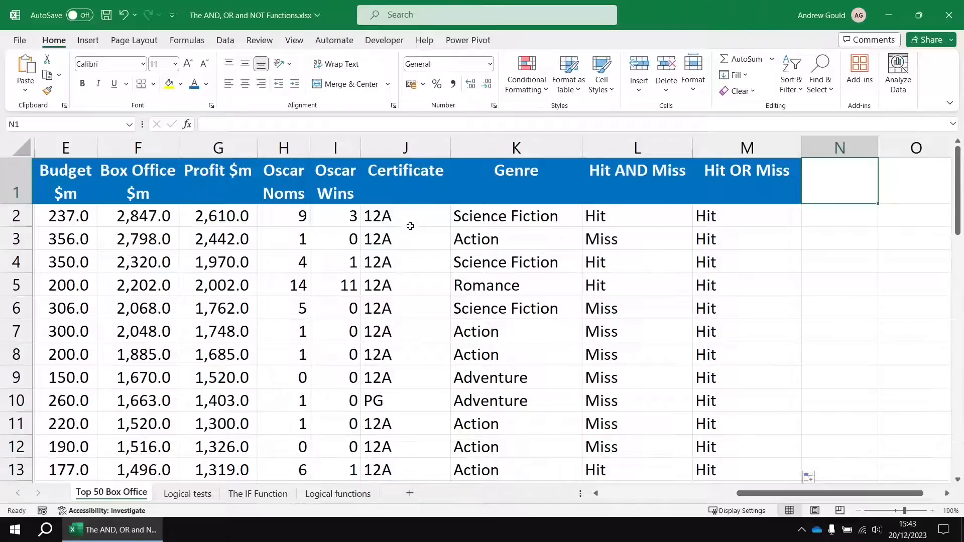
scroll(416, 233, down, 1)
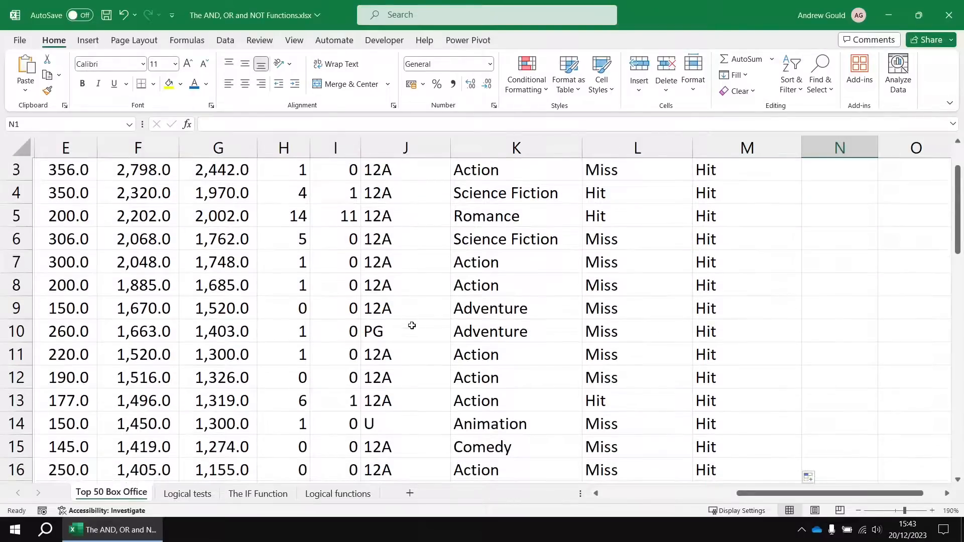
click(407, 331)
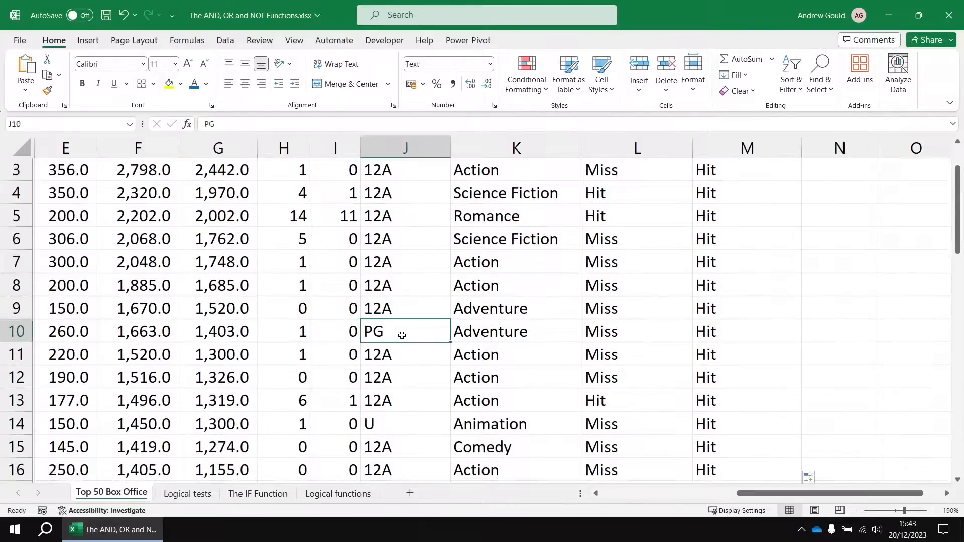
click(400, 424)
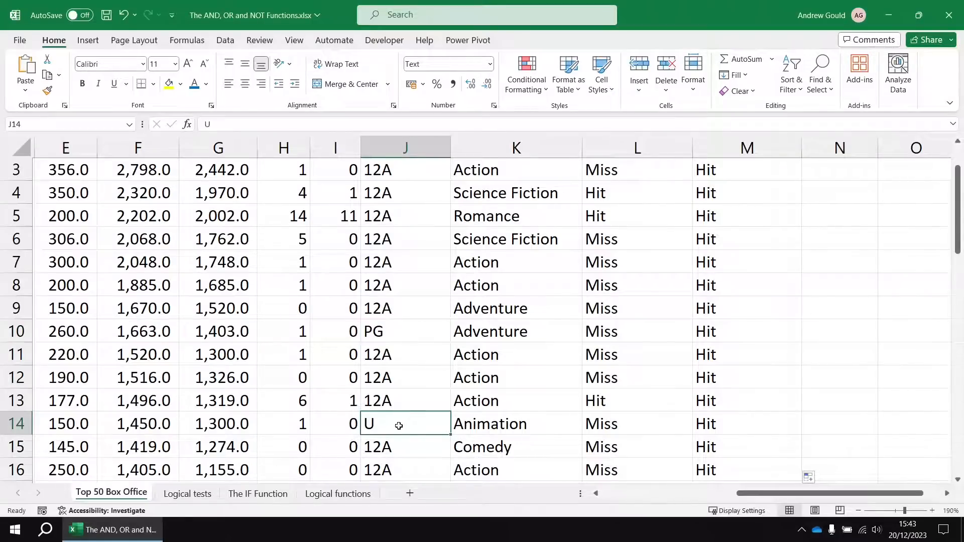
scroll(407, 420, up, 2)
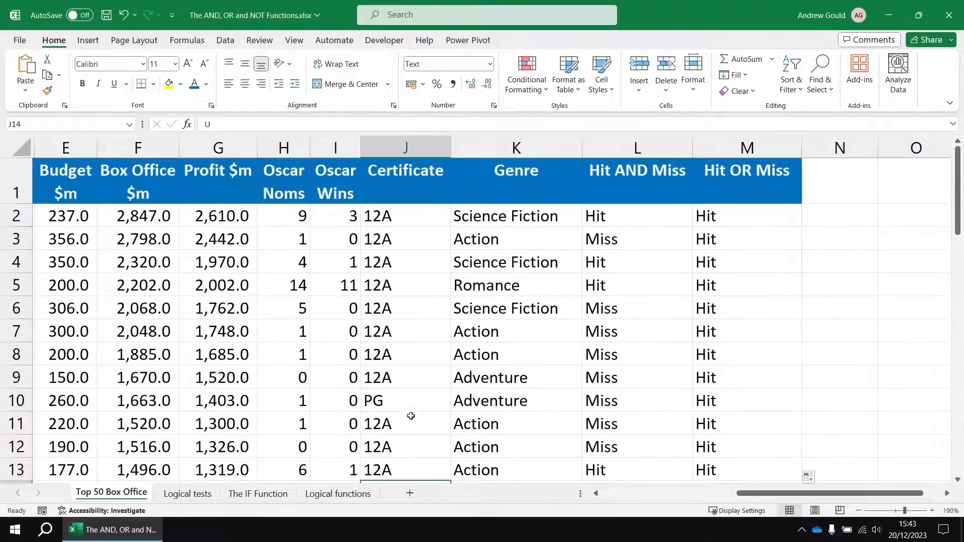
Step: Create the heading "Age Rating" in N1, beside the Hit OR Miss heading
click(947, 495)
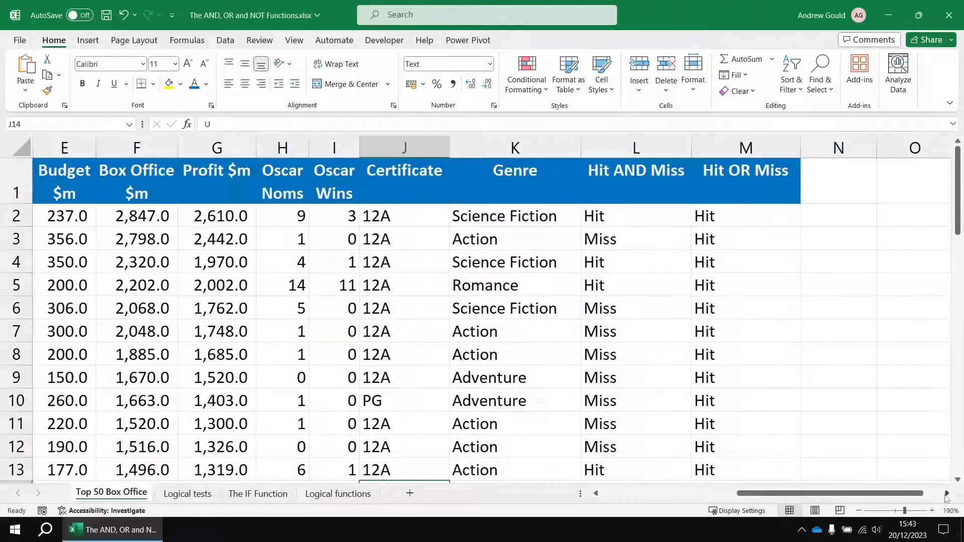
click(947, 495)
click(947, 495)
click(946, 495)
click(947, 495)
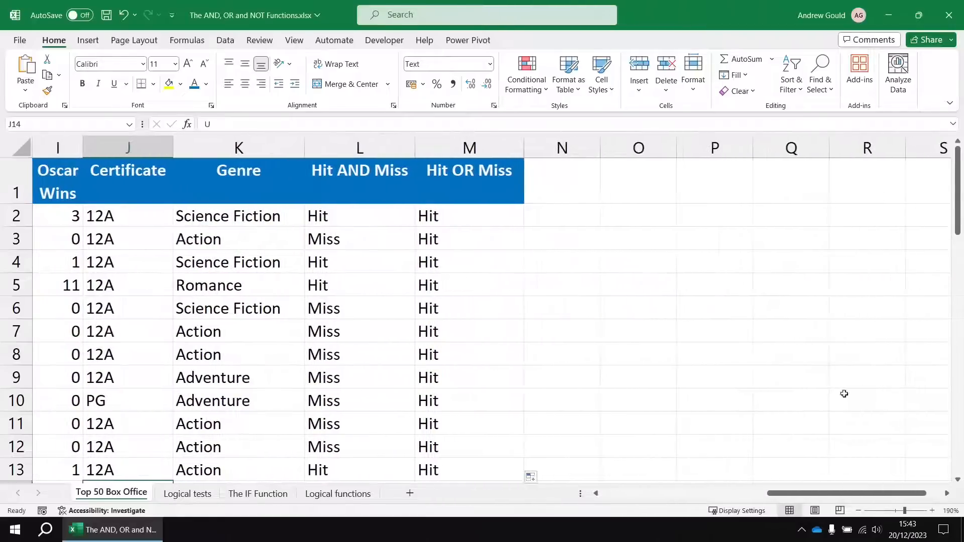
click(542, 167)
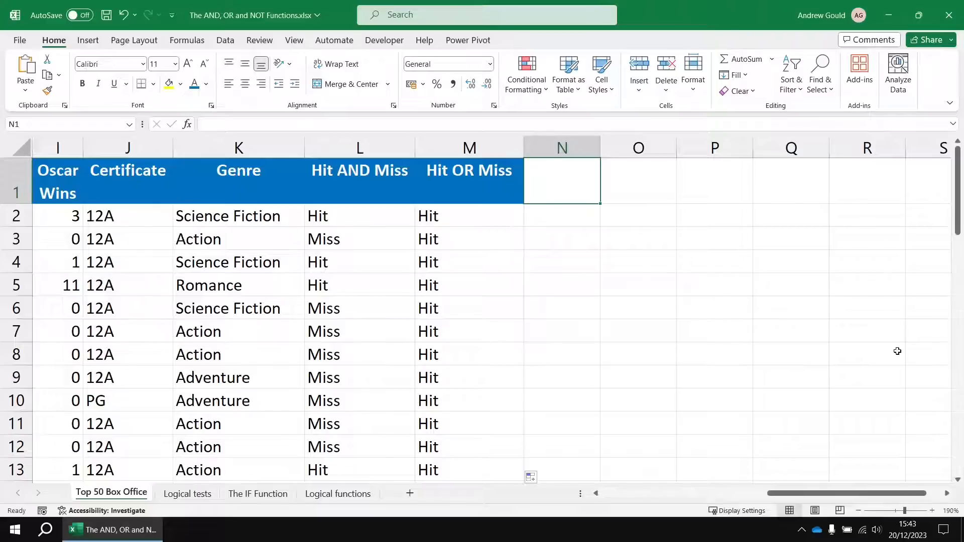
text(Age Rating)
key(Return)
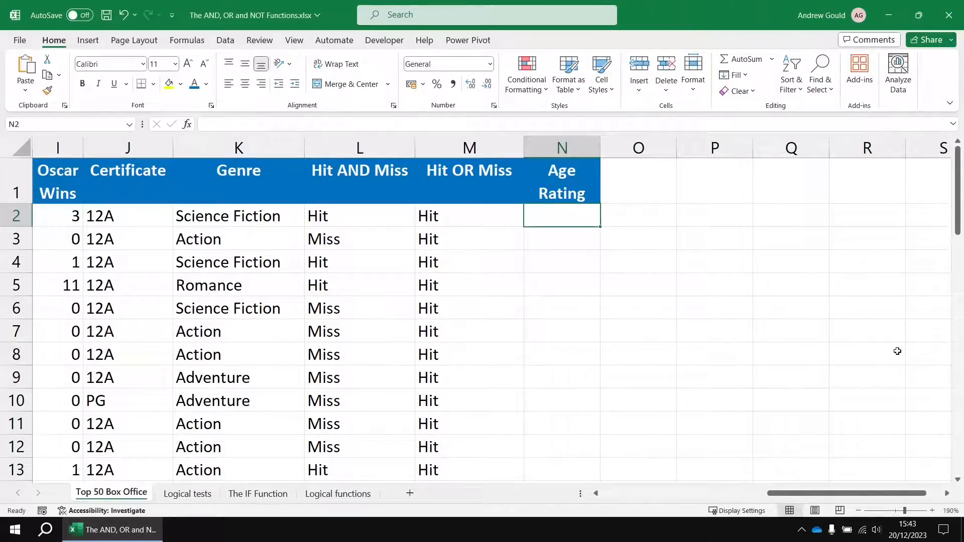
Step: Start an IF formula in N2 whose OR test checks whether J2 is "U" or "PG"
text(=IF()
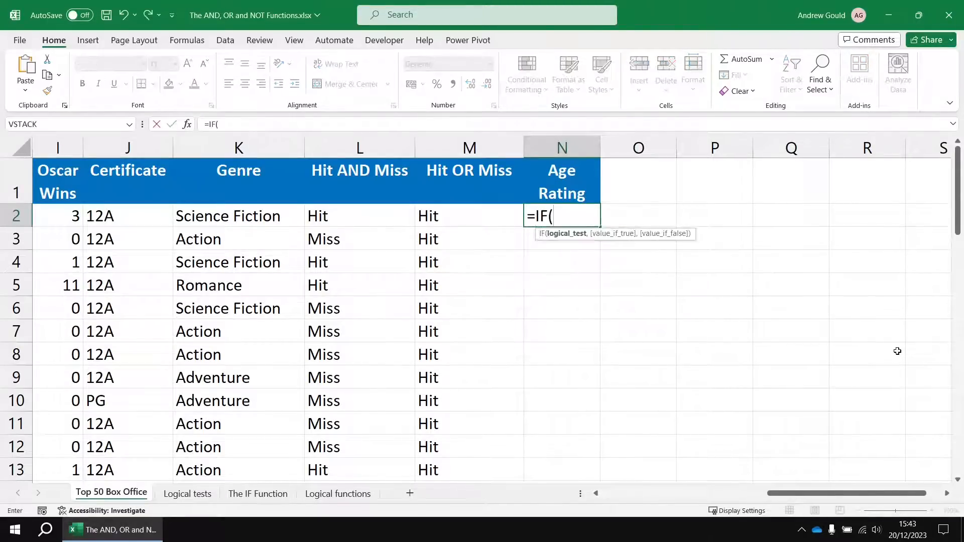
text(OR)
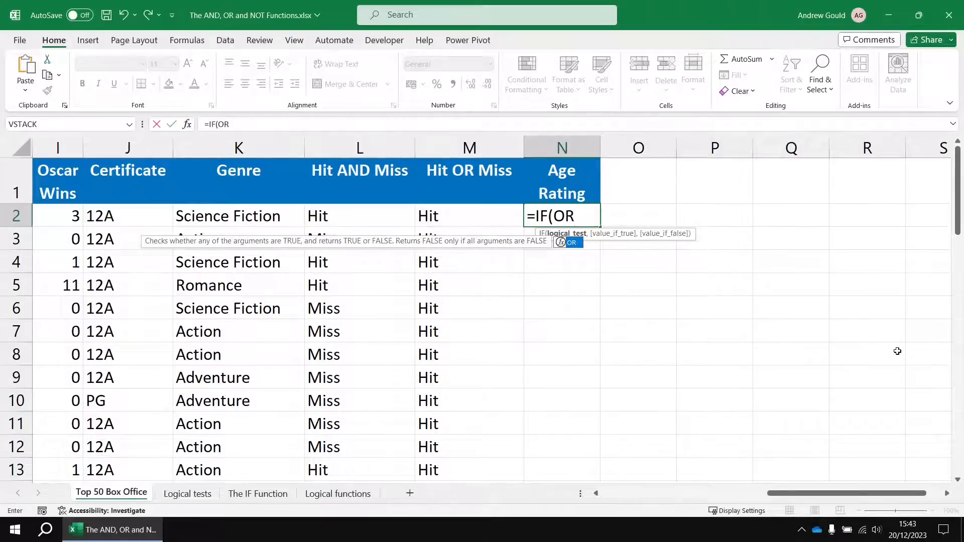
text(()
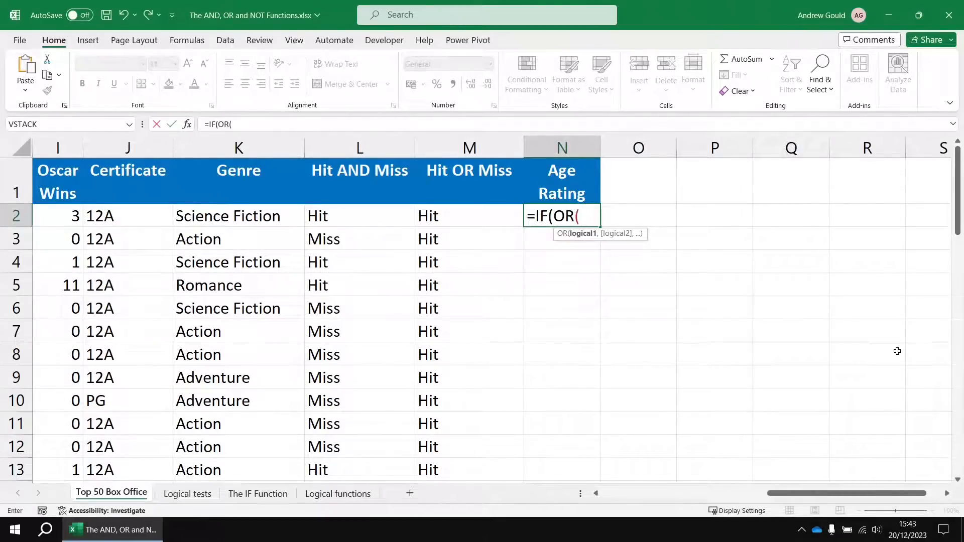
text(J2=")
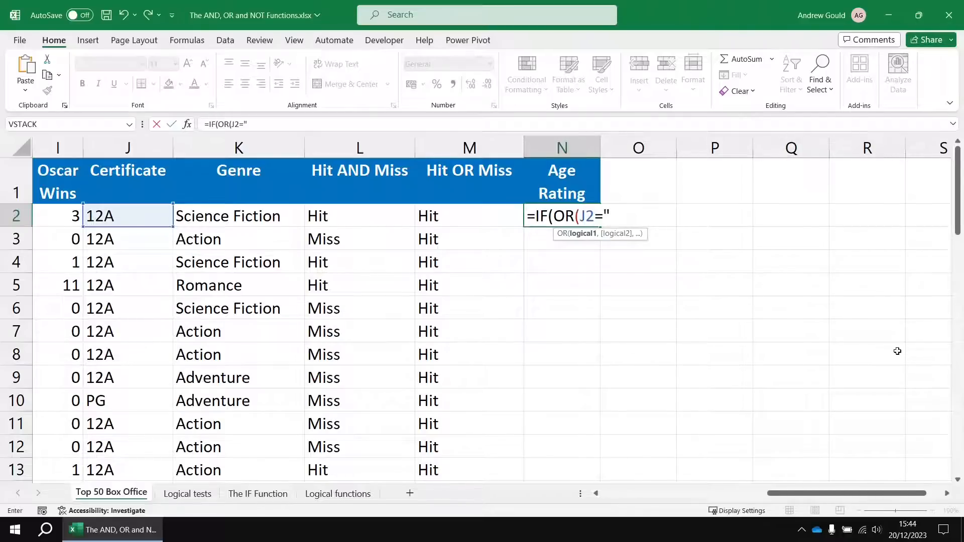
text(U",)
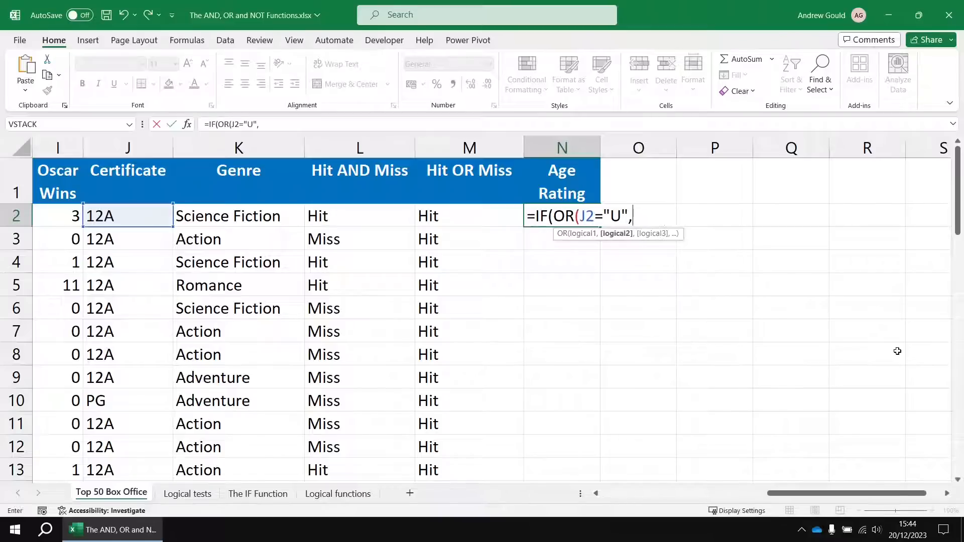
text(J2=")
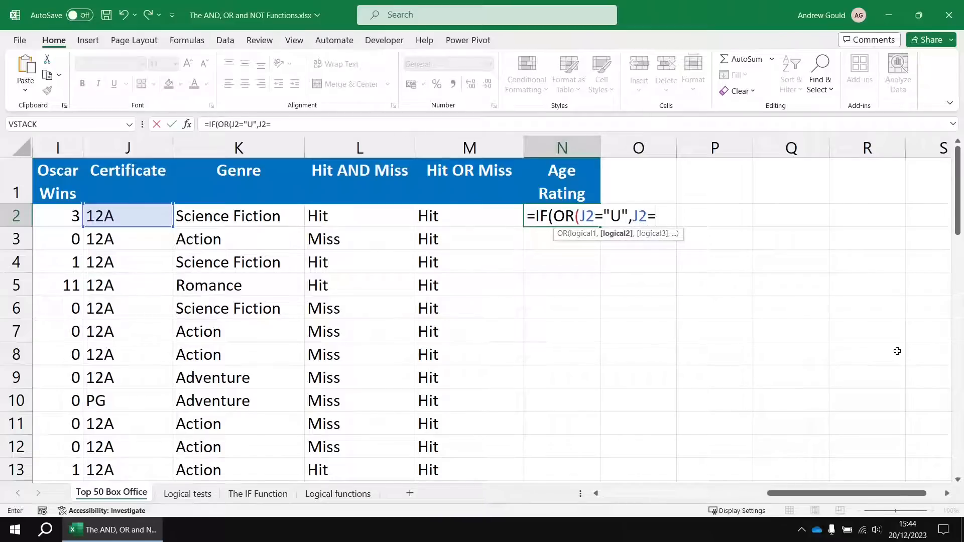
text(PG"))
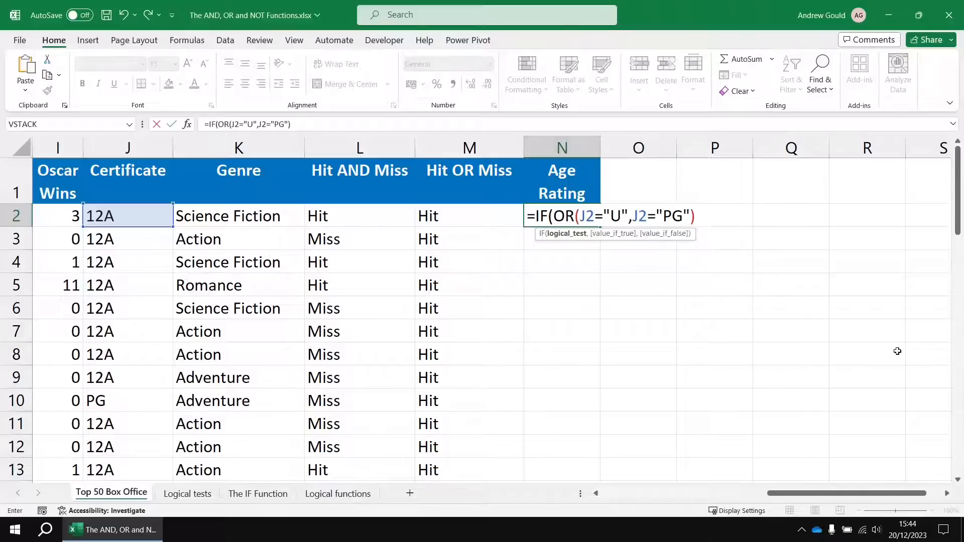
Step: Complete the N2 formula so it returns "Young children" when true and empty text ("") when false
text(,)
text("Young c)
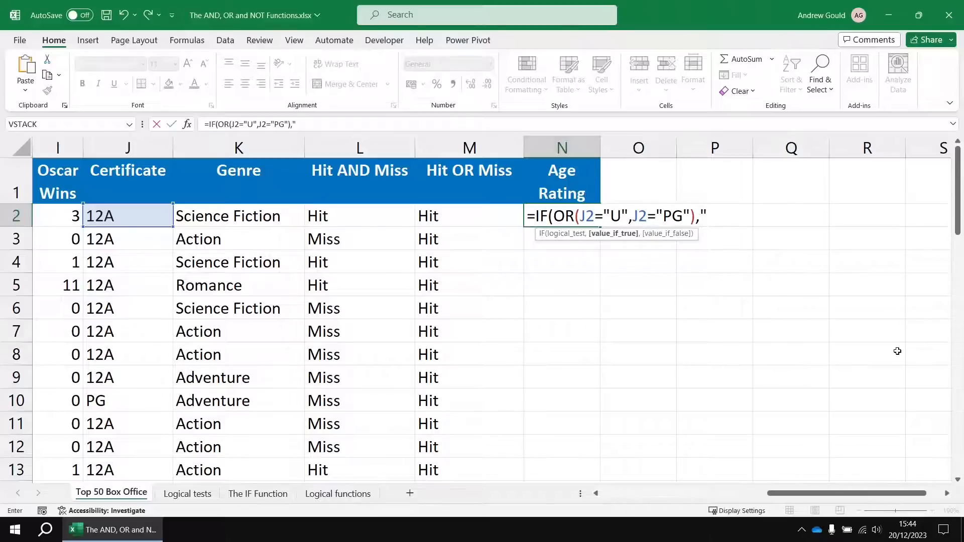
text(hil)
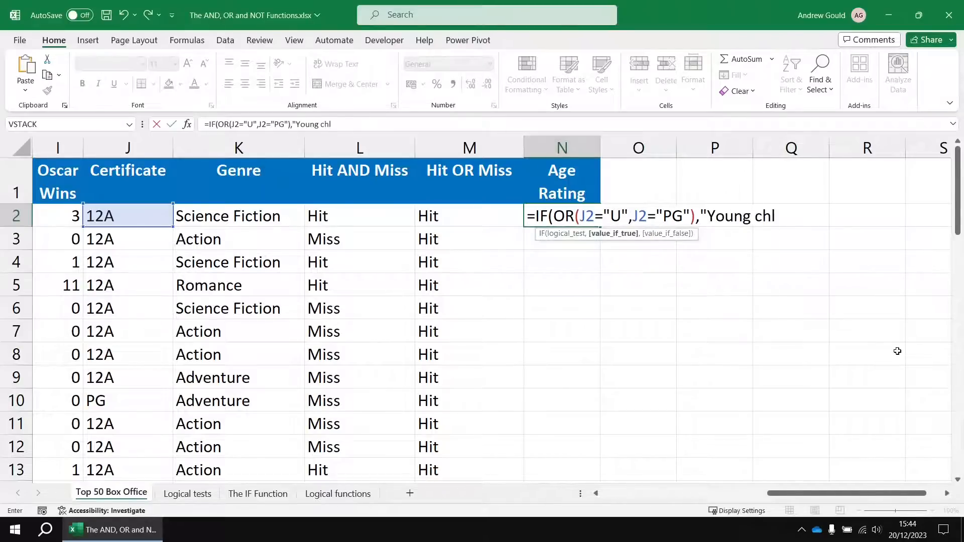
key(BackSpace)
text(ildren",)
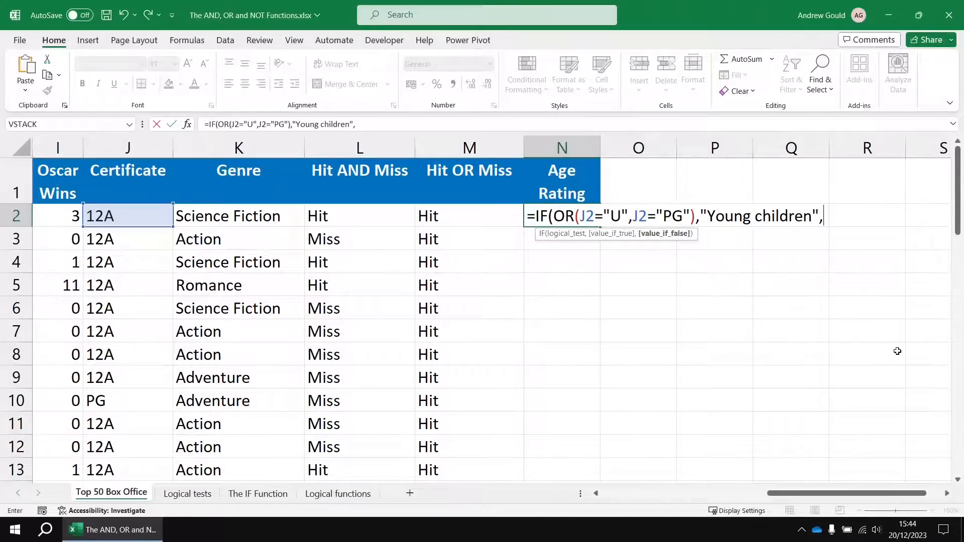
key(BackSpace)
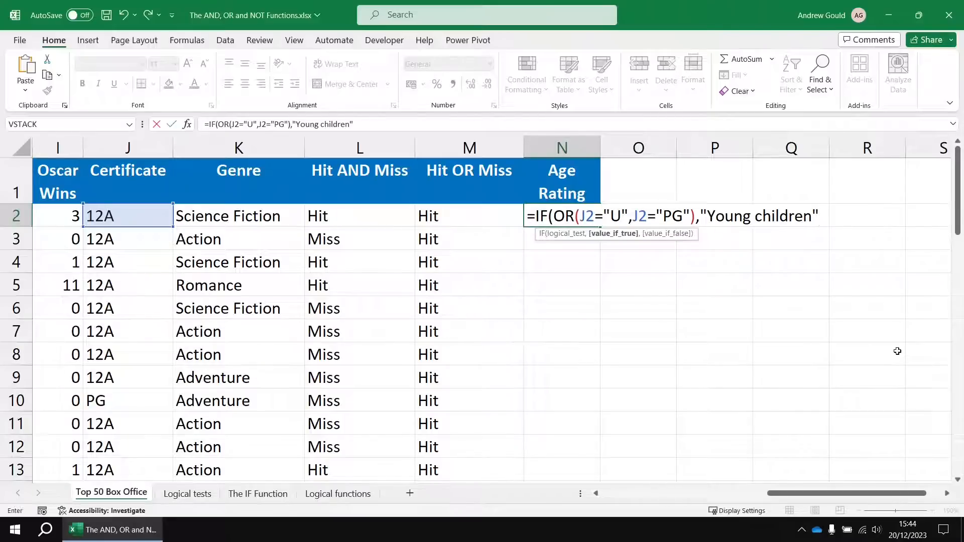
text(,)
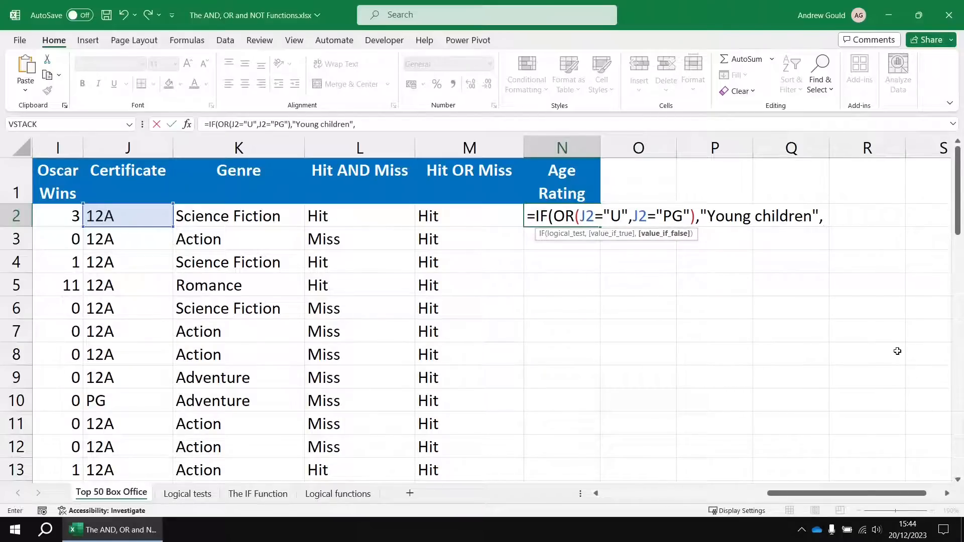
text(""))
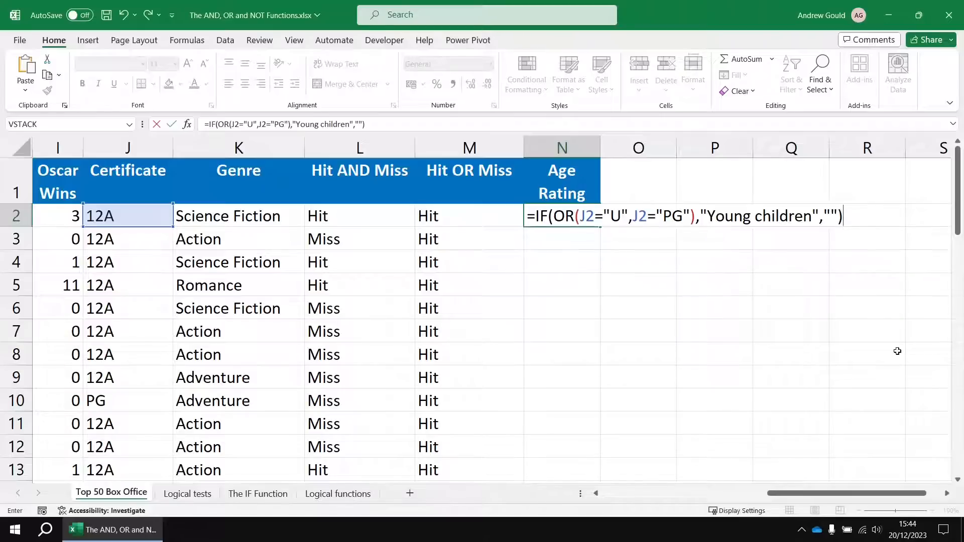
key(Return)
Step: Copy the N2 formula down the Age Rating column and check the results against the Certificate values, including rows 10 and 14
click(558, 217)
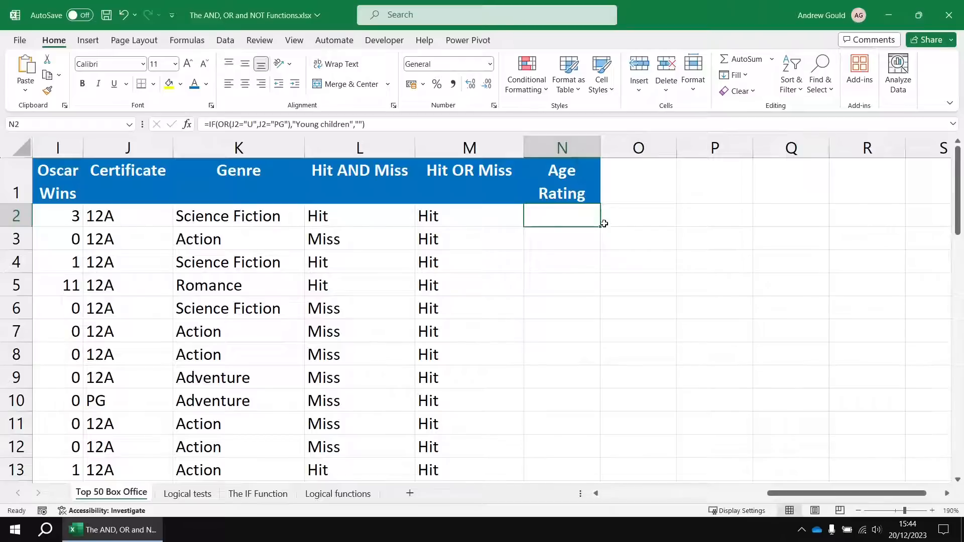
double_click(601, 227)
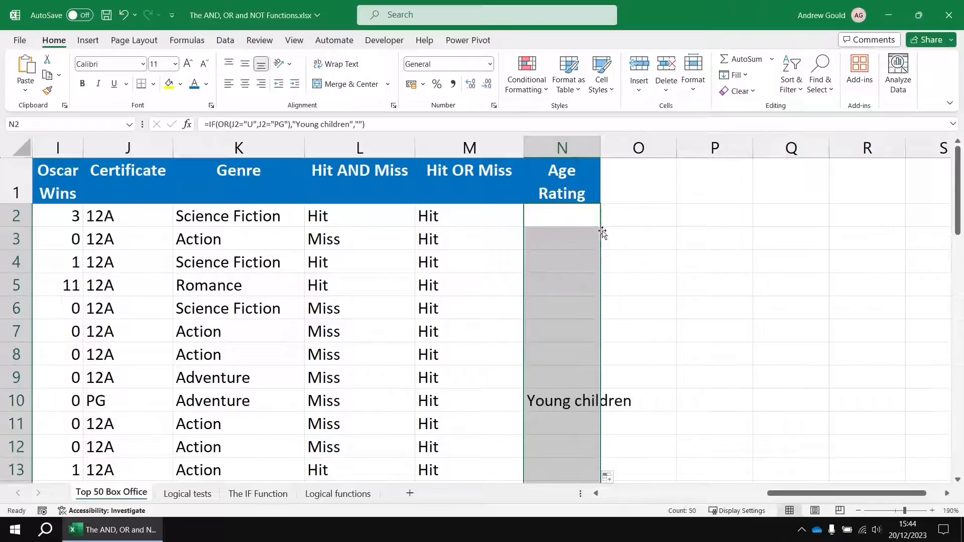
click(551, 404)
scroll(551, 405, down, 3)
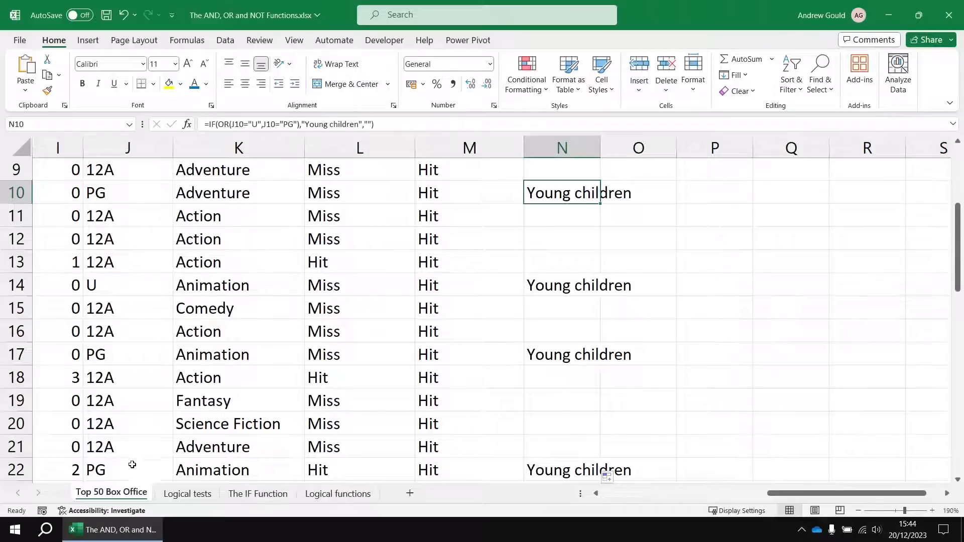
click(123, 286)
scroll(575, 290, up, 3)
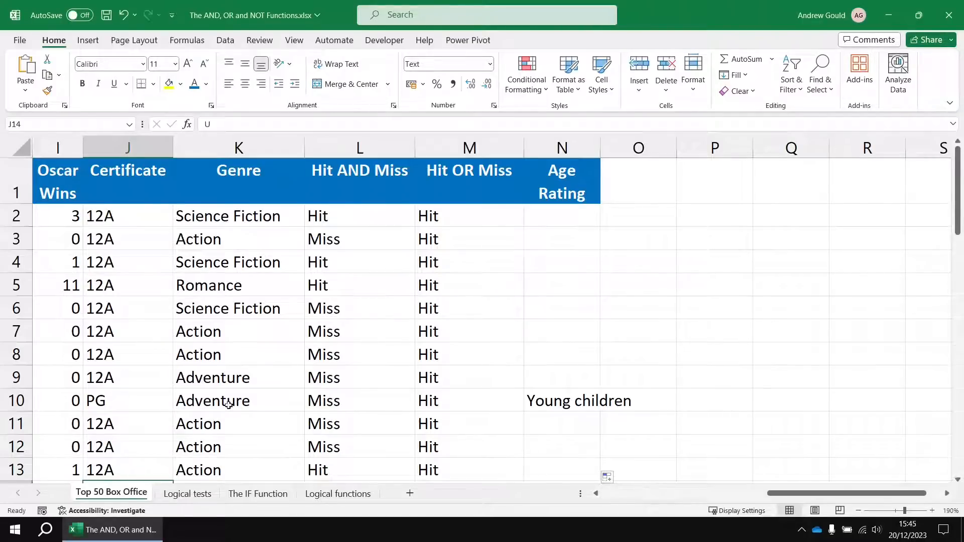
scroll(117, 374, down, 5)
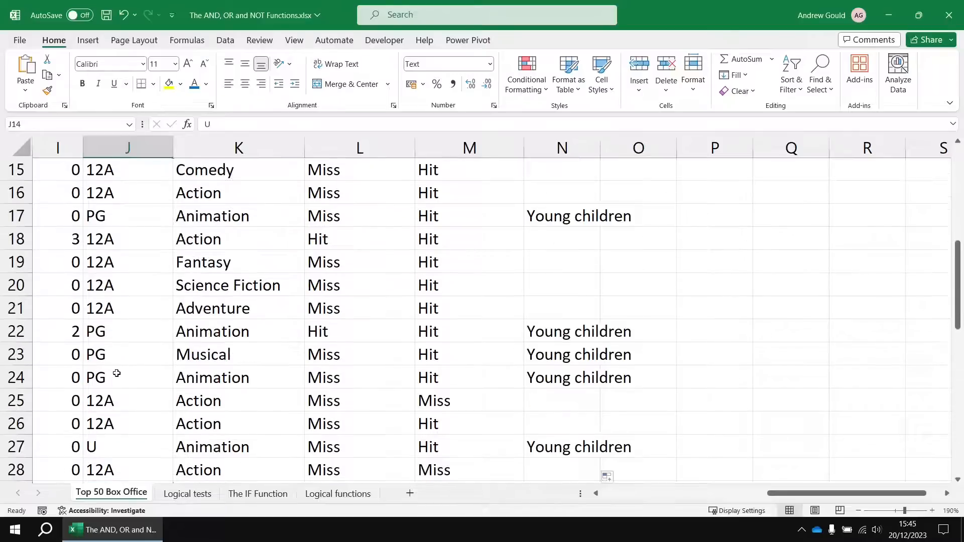
scroll(116, 374, down, 5)
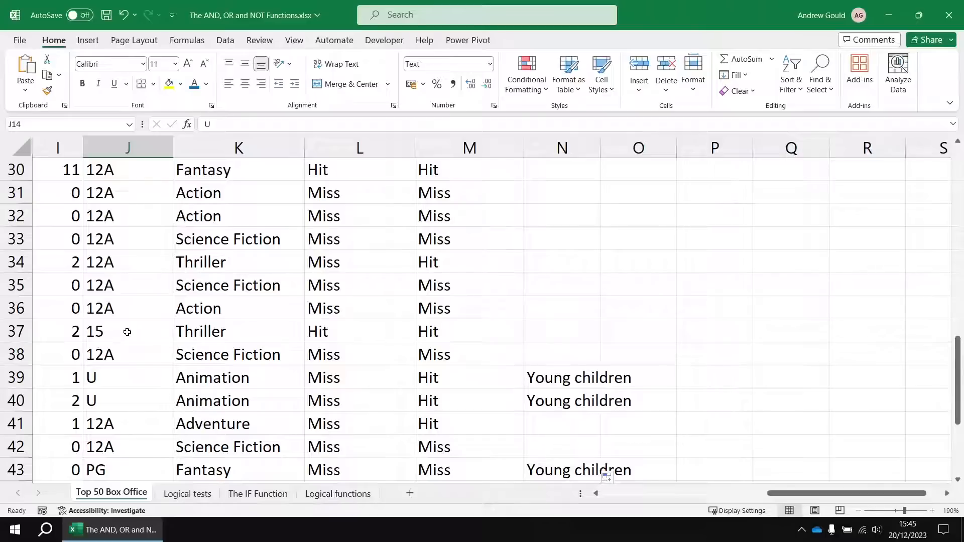
scroll(127, 332, up, 10)
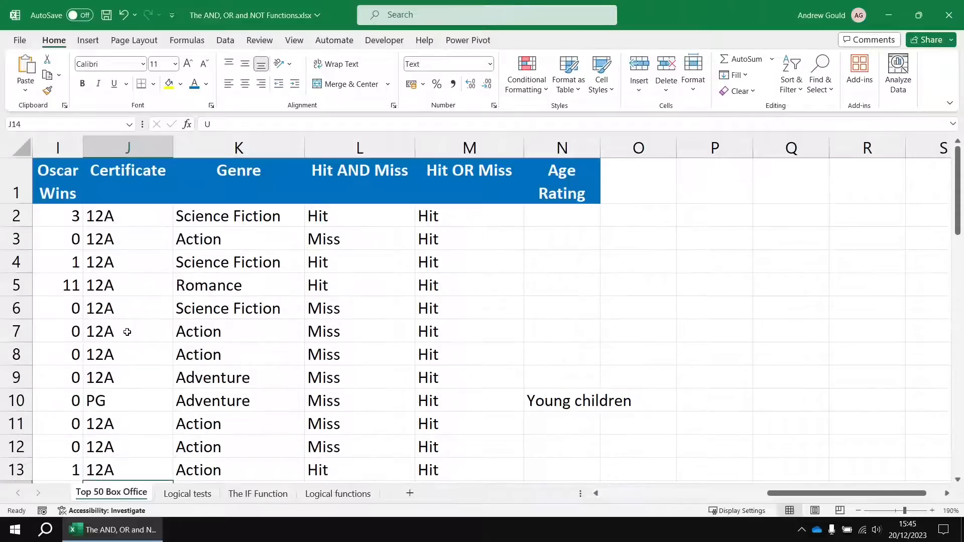
Step: Replace the empty-text value_if_false in the N2 formula with the opening of a nested IF containing an OR function
click(558, 209)
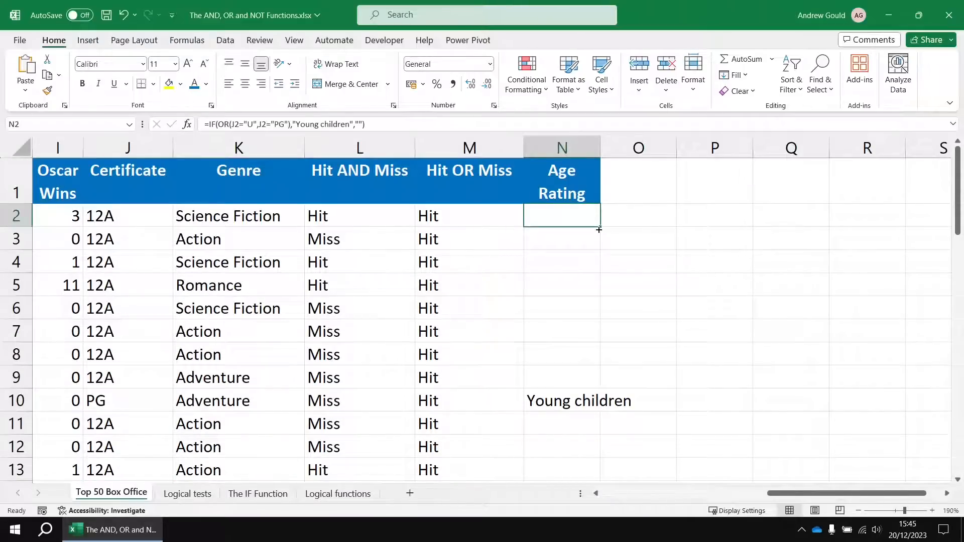
key(F2)
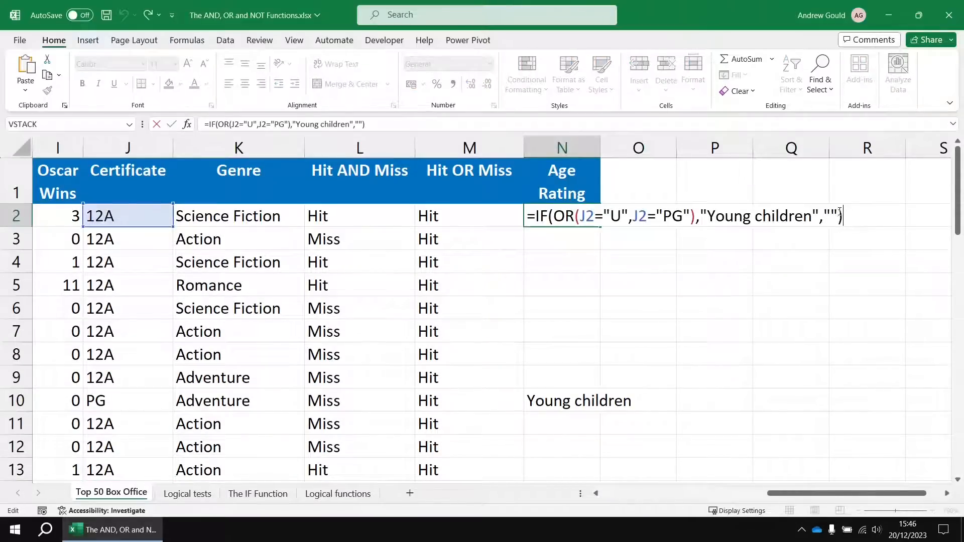
drag(838, 212, 824, 213)
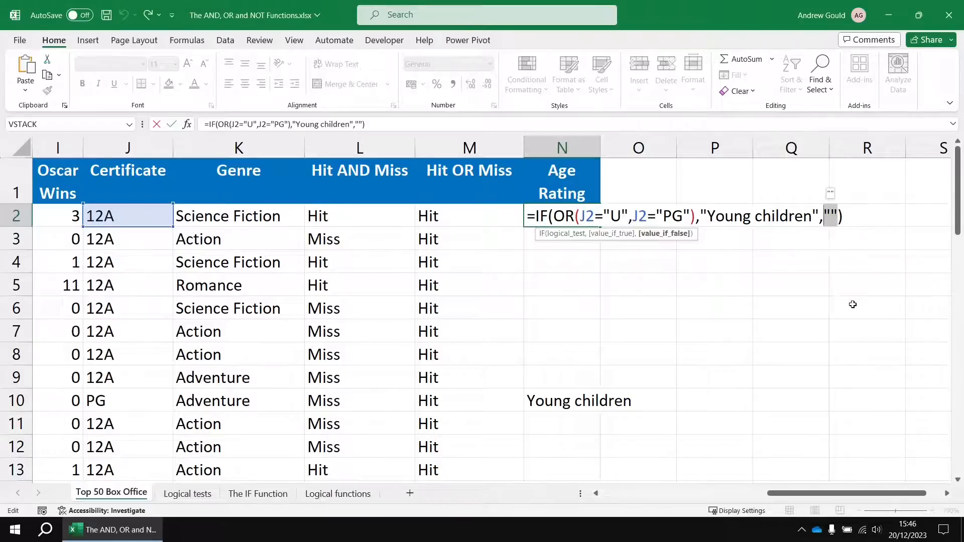
key(Delete)
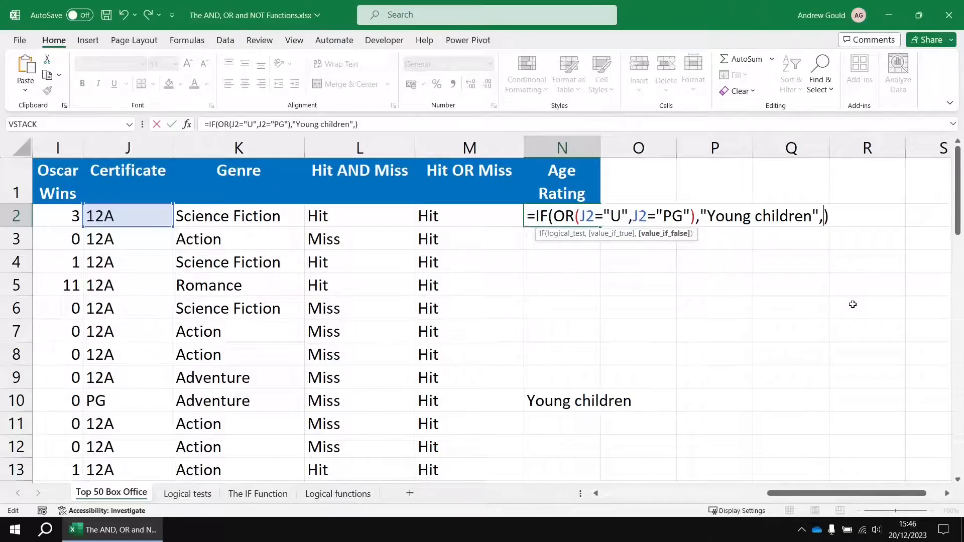
text(if)
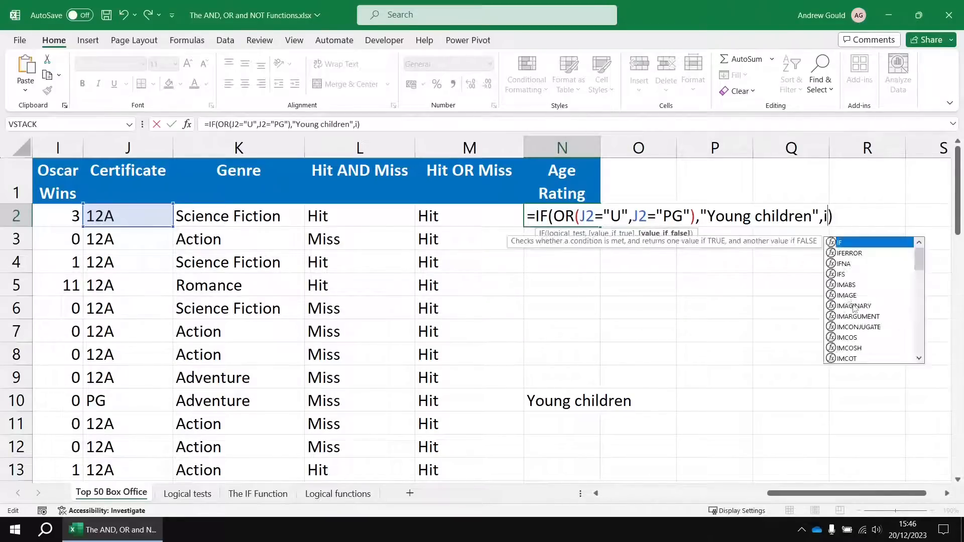
key(Tab)
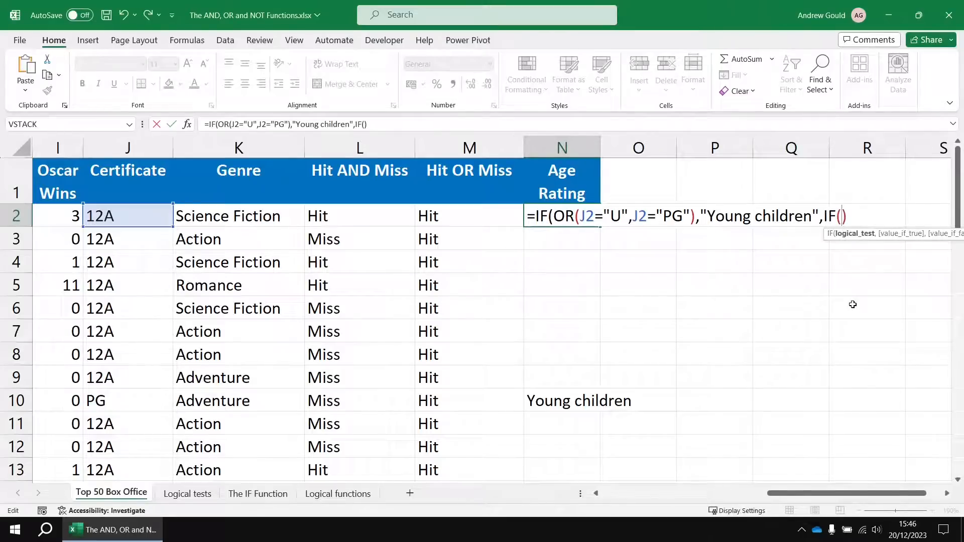
text(or)
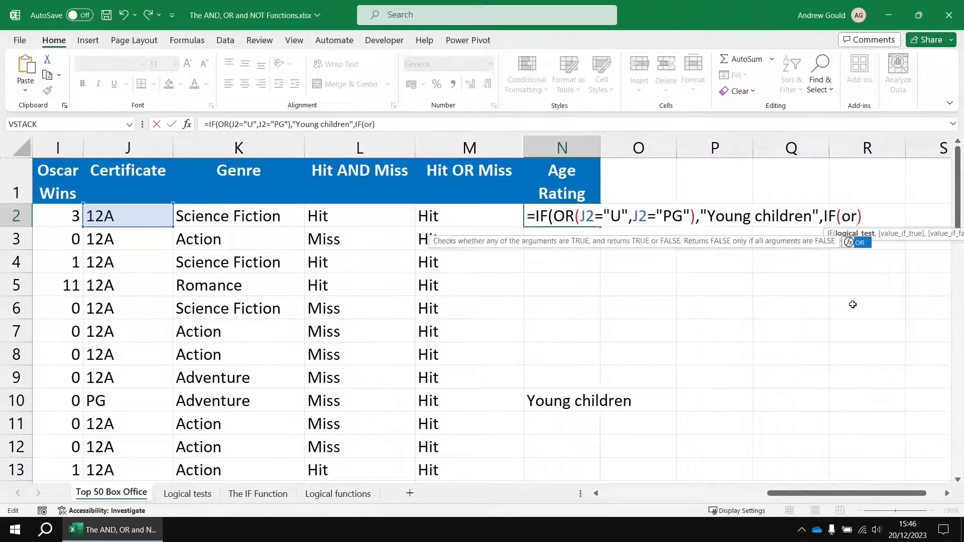
key(Tab)
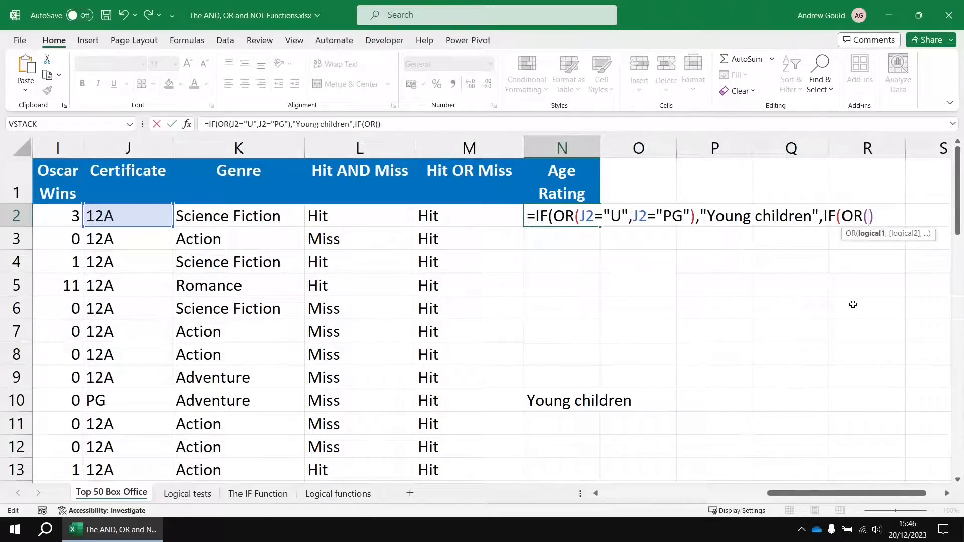
Step: Make the nested OR test check whether J2 is "12A" or "15", and close its bracket
text(J2=")
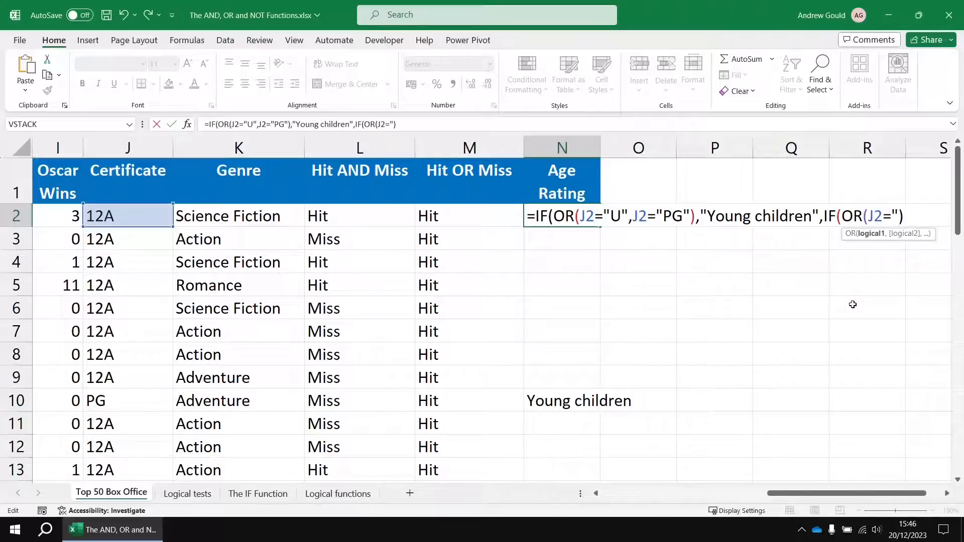
text(12A",)
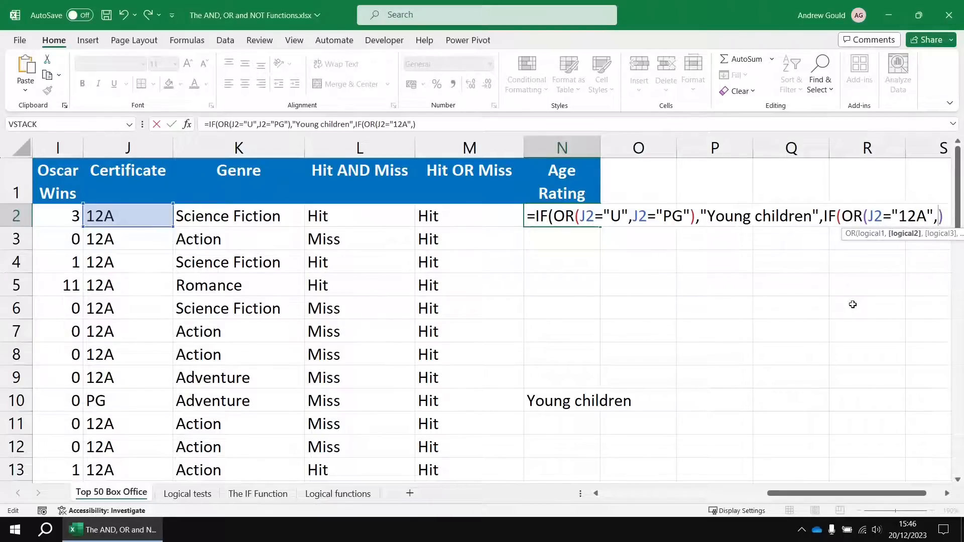
text(J2=")
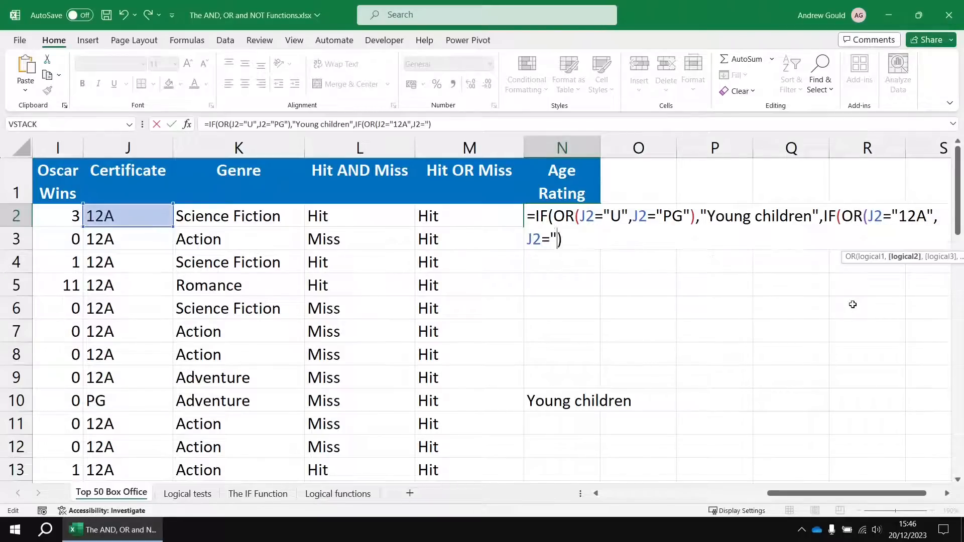
text(a5")
key(BackSpace)
key(BackSpace)
key(BackSpace)
text(15"))
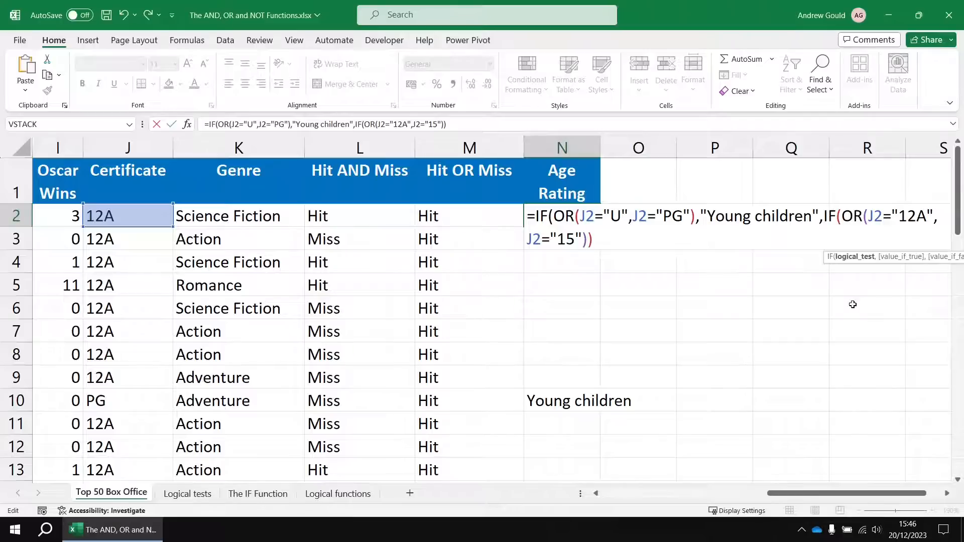
Step: Give the nested IF the value_if_true "Older children", followed by a comma for its false argument
text(,")
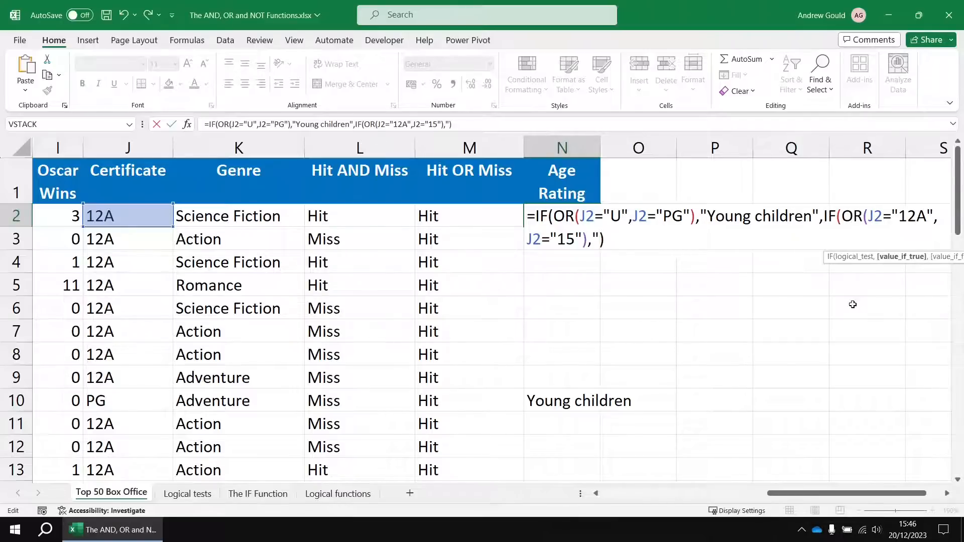
text(Older children")
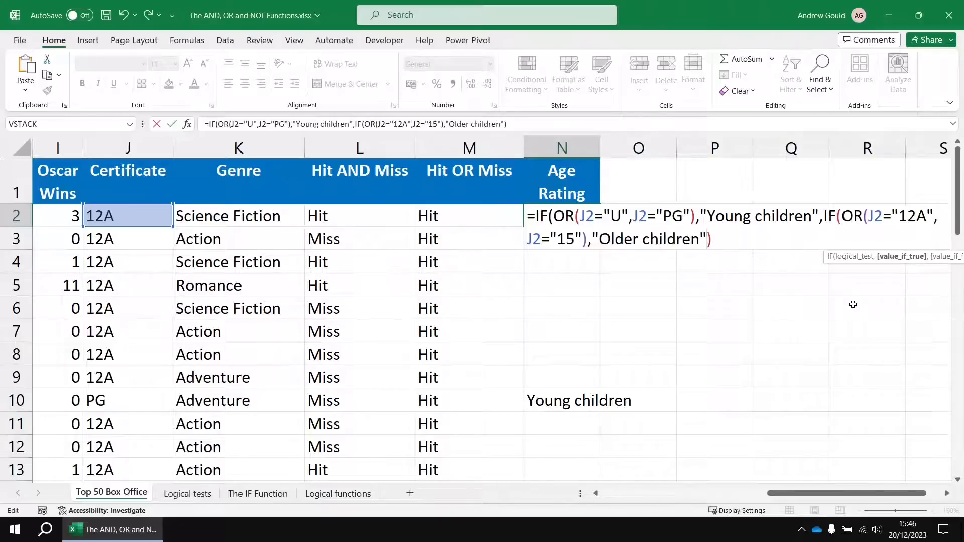
text(,)
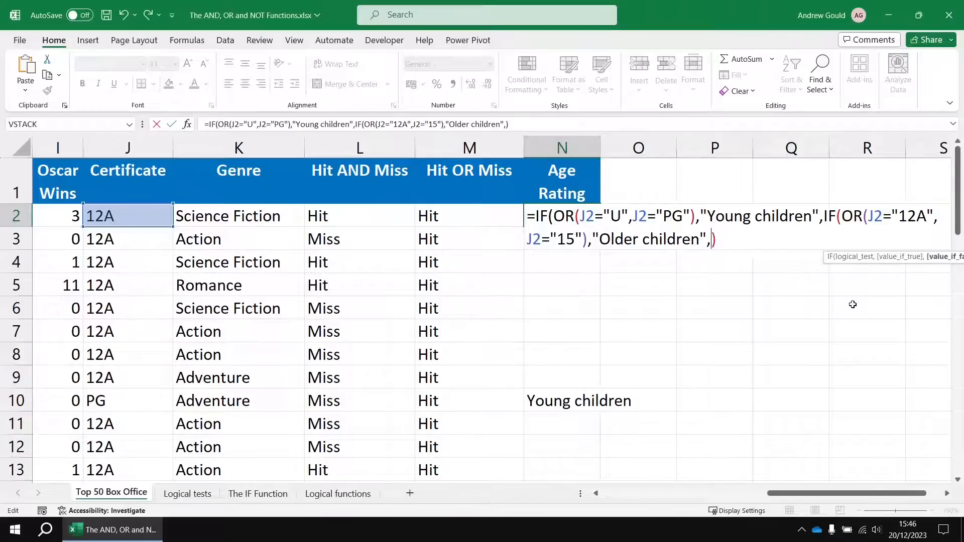
Step: Complete the N2 formula with "Adults only" as the nested IF's value_if_false, close both IF brackets and commit it
text("adults)
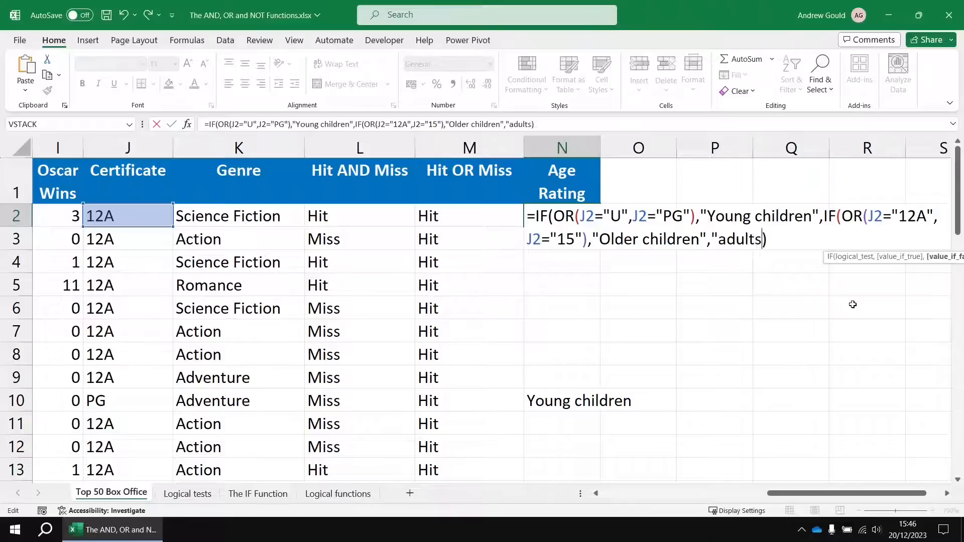
key(BackSpace)
key(BackSpace)
key(BackSpace)
key(BackSpace)
key(BackSpace)
key(BackSpace)
text(Adults )
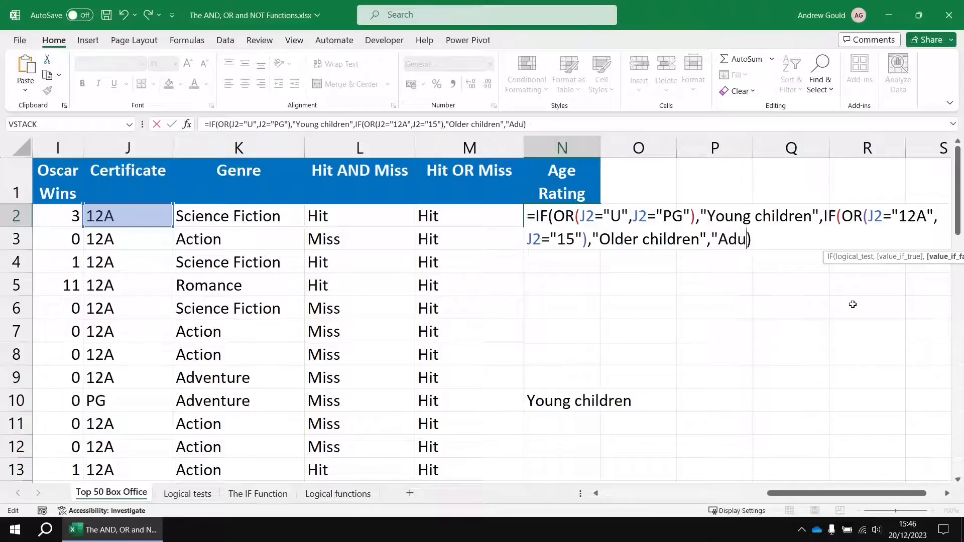
text(only")
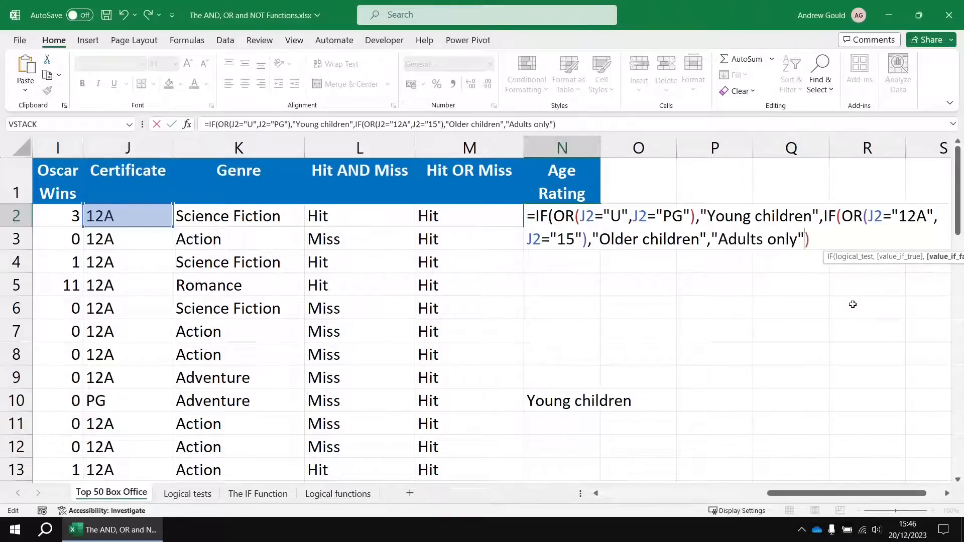
text())
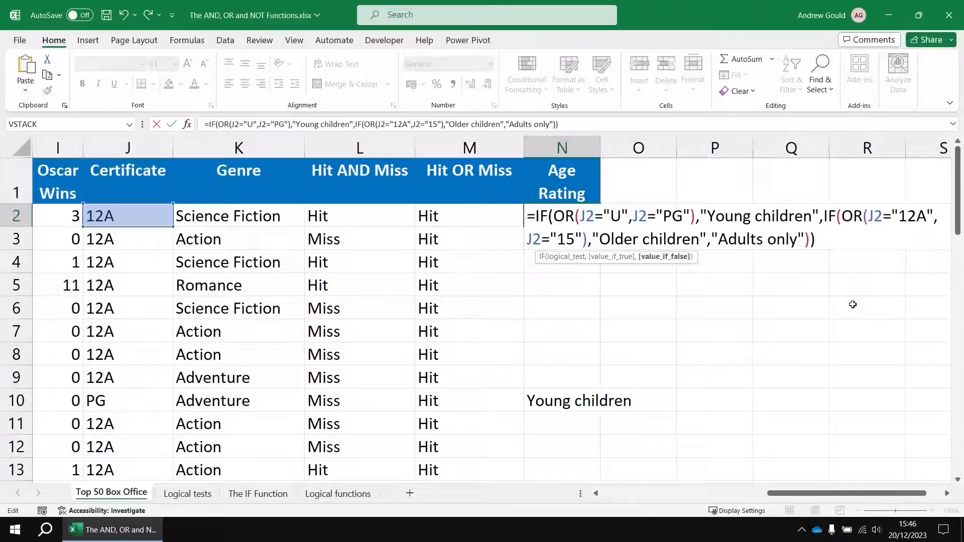
click(947, 494)
click(947, 494)
click(947, 494)
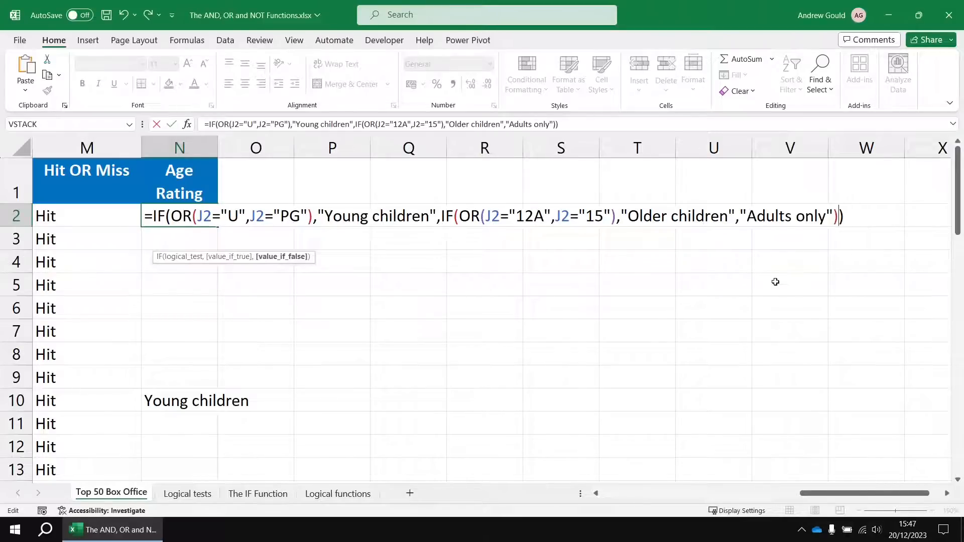
key(Return)
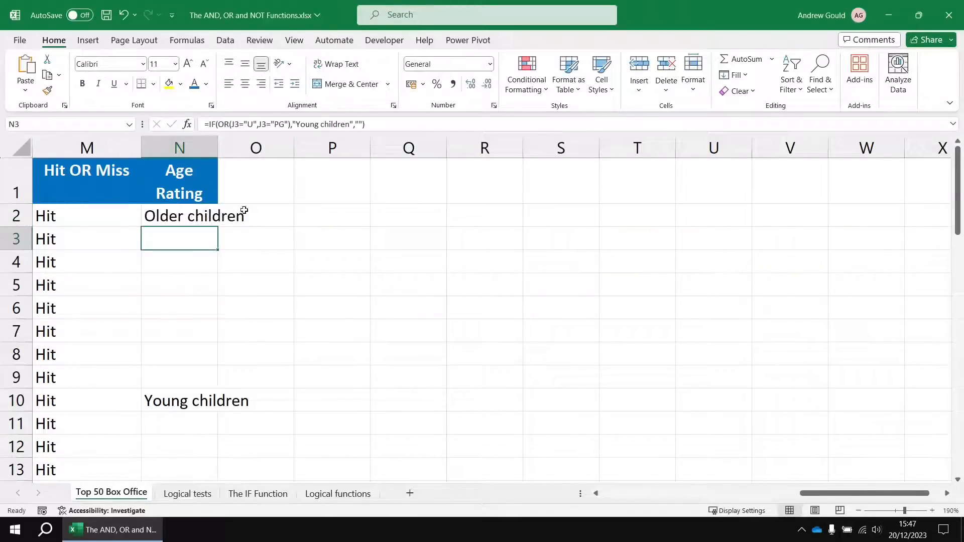
Step: Copy the N2 formula down the Age Rating column and review the results to the last film
click(213, 219)
double_click(219, 226)
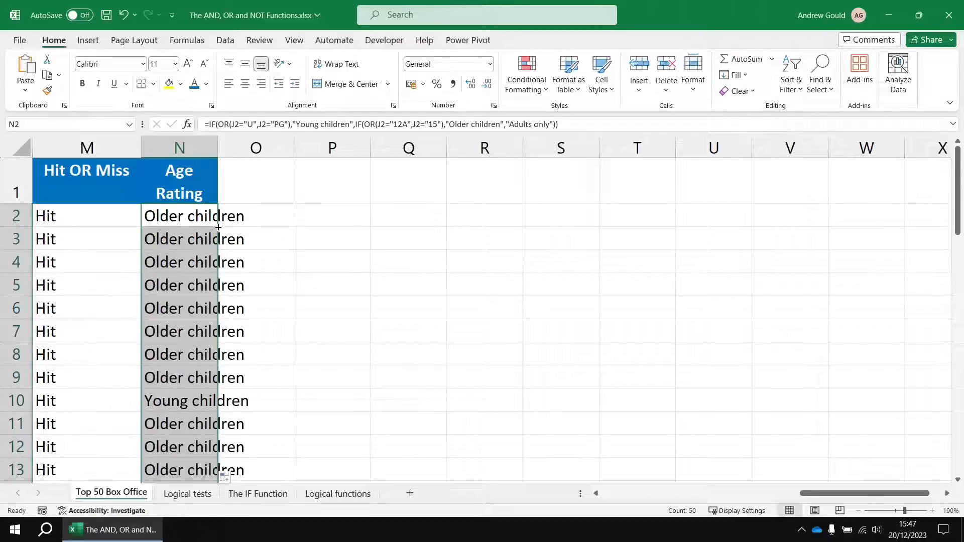
click(196, 242)
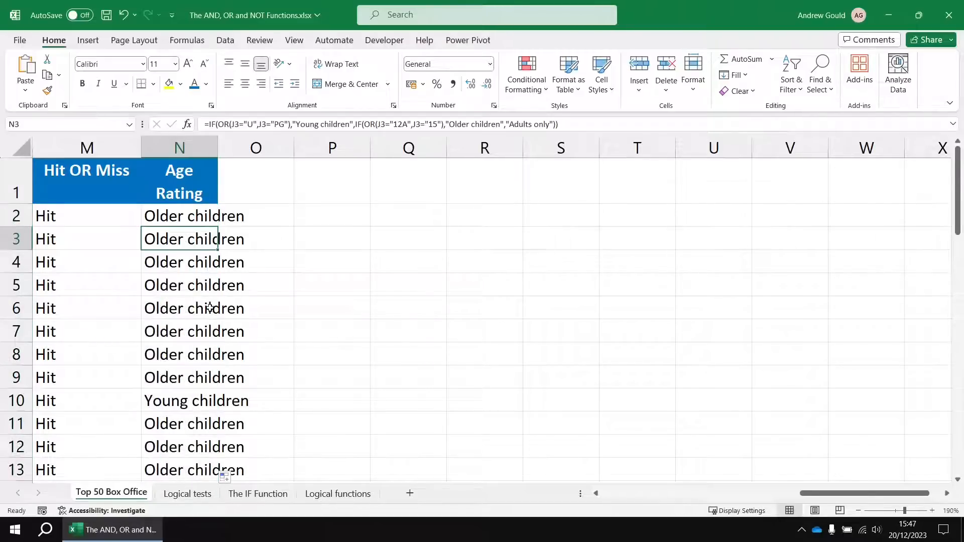
scroll(206, 300, down, 4)
scroll(193, 296, down, 7)
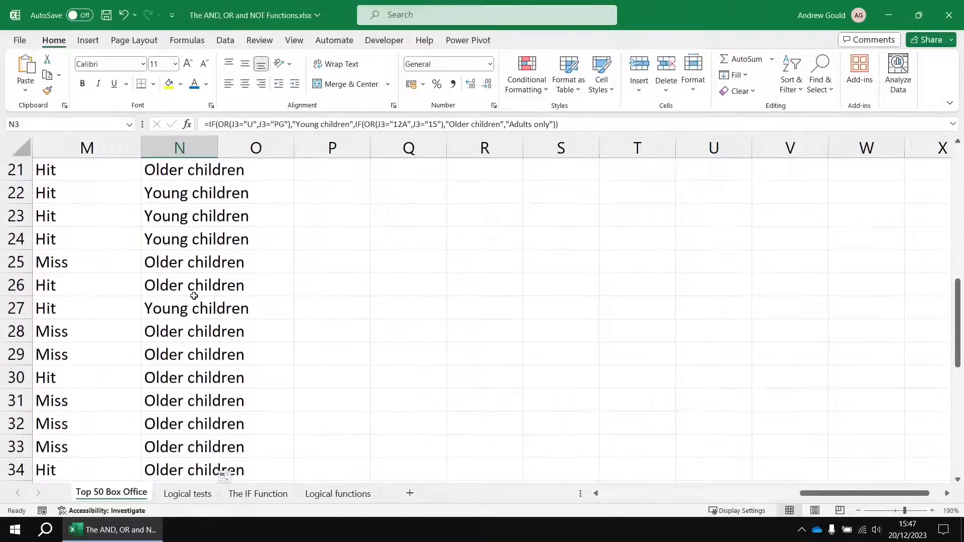
scroll(195, 295, down, 4)
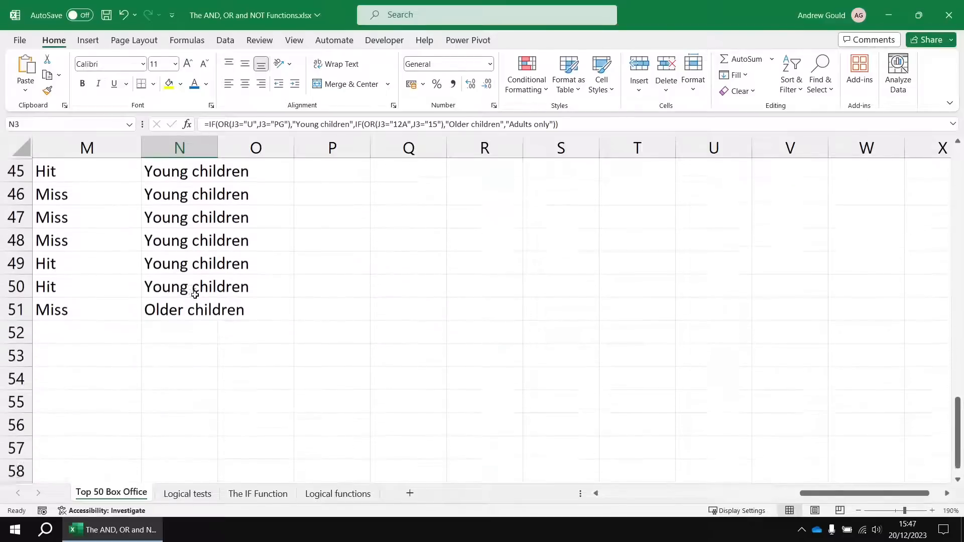
scroll(193, 293, up, 3)
scroll(194, 293, up, 12)
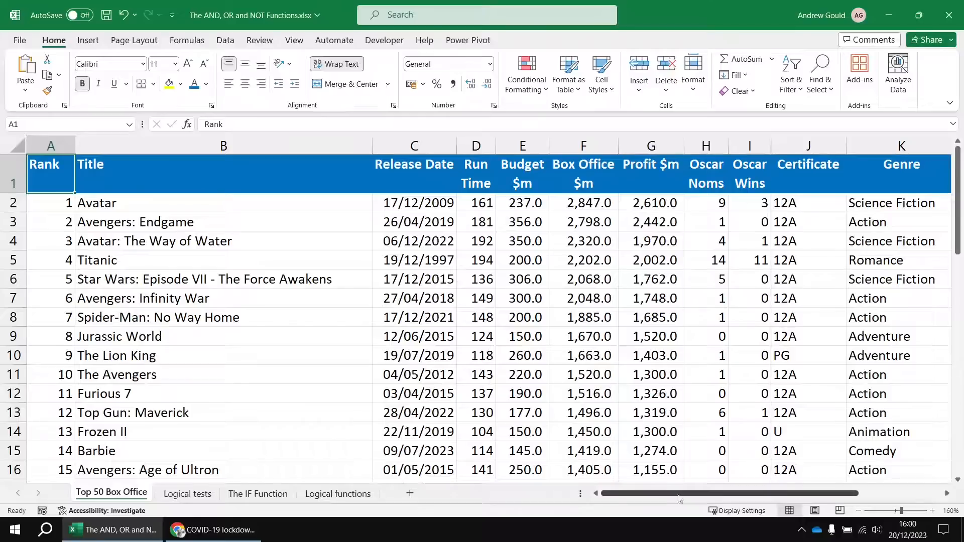
Step: Add the column heading "Run Time Range" in cell O1, beside Age Rating
drag(778, 493, 862, 493)
click(947, 493)
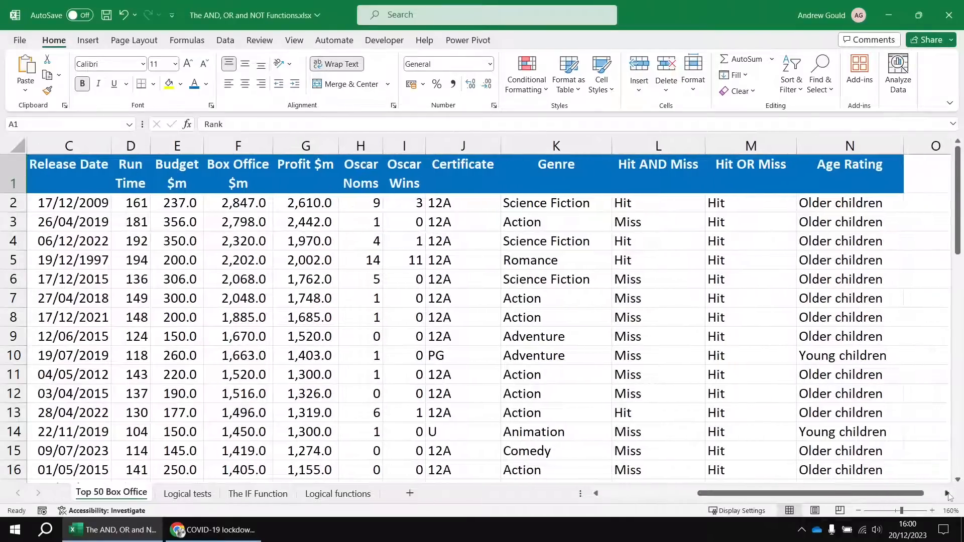
click(157, 176)
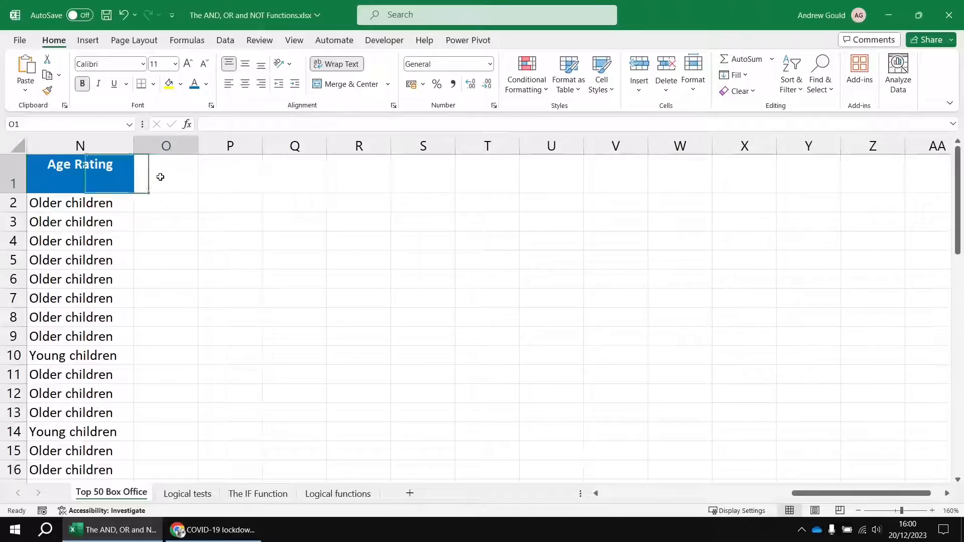
text(Run Time RAnk)
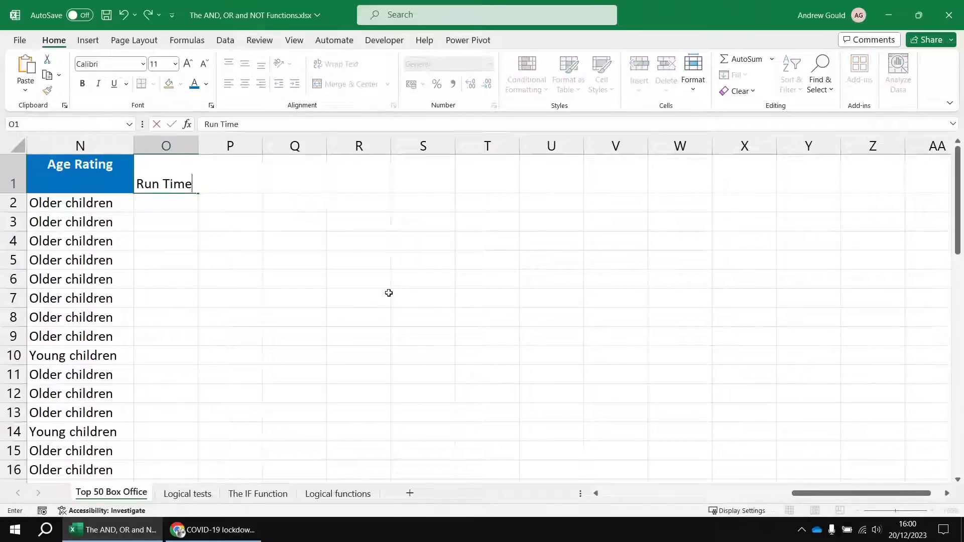
key(BackSpace)
key(BackSpace)
key(BackSpace)
text(ank)
key(BackSpace)
text(ge)
key(Return)
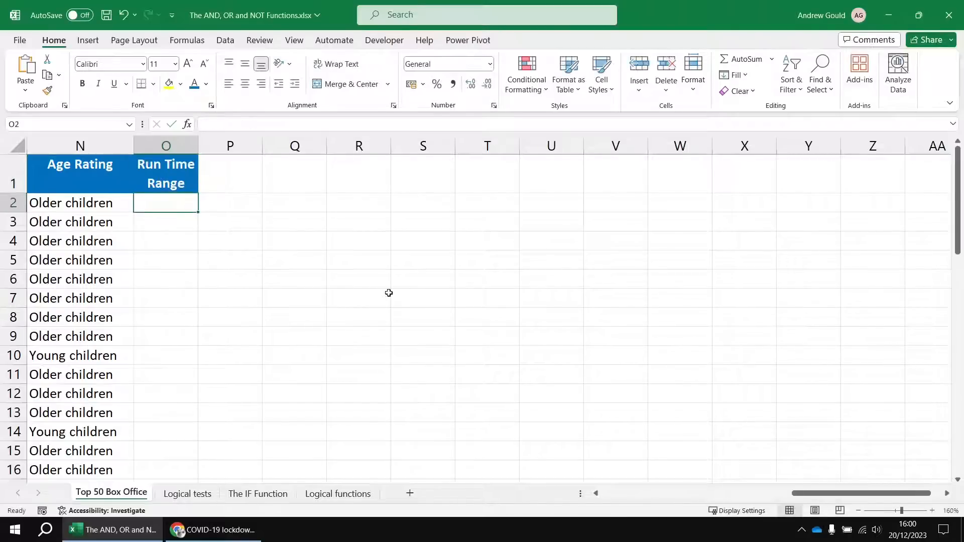
Step: Start an IF formula in O2 whose AND test checks that D2 is at least 110 and at most 130
text(=IF()
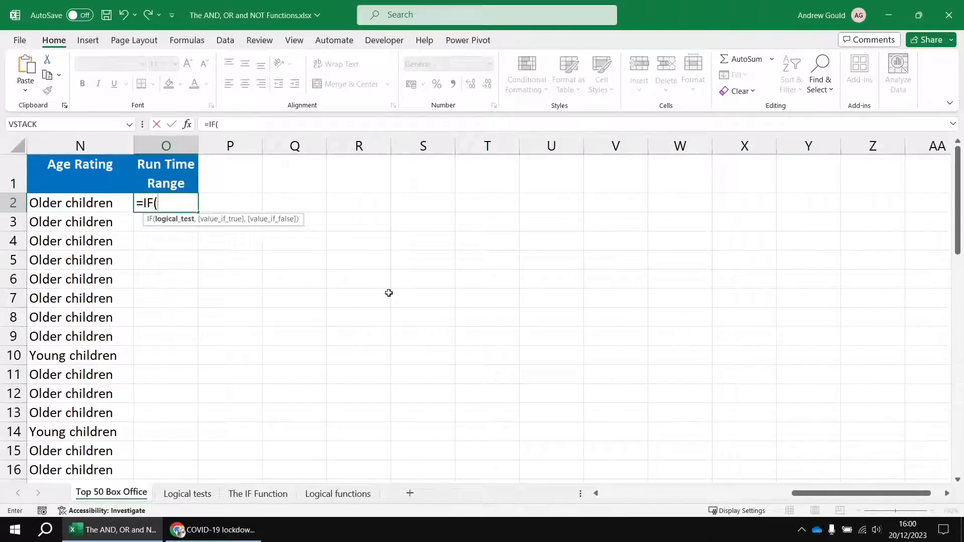
text(AND)
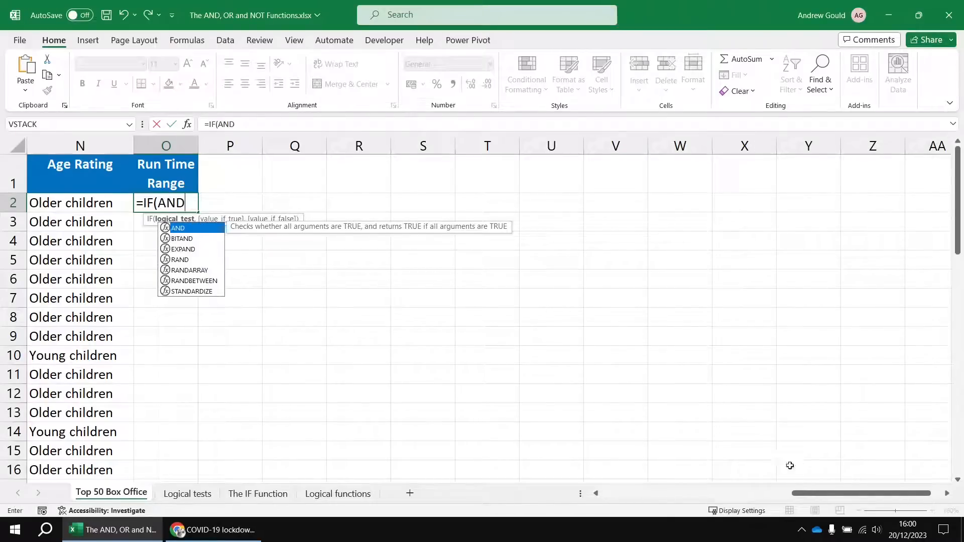
drag(801, 494, 850, 495)
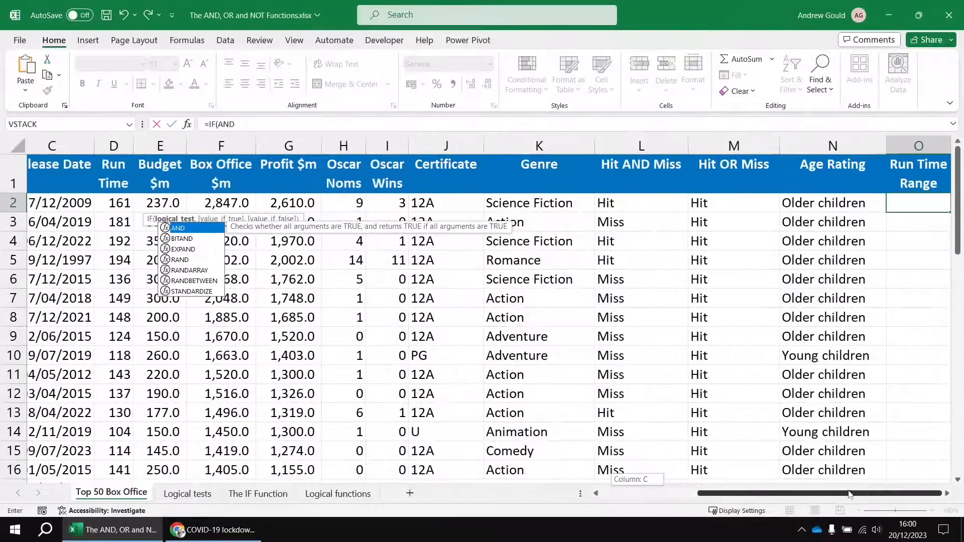
click(947, 494)
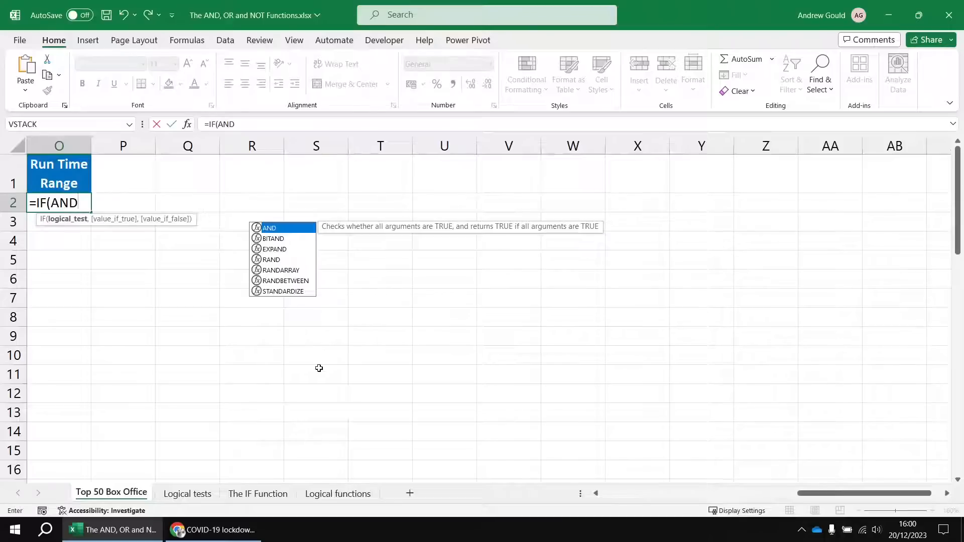
text((D2)
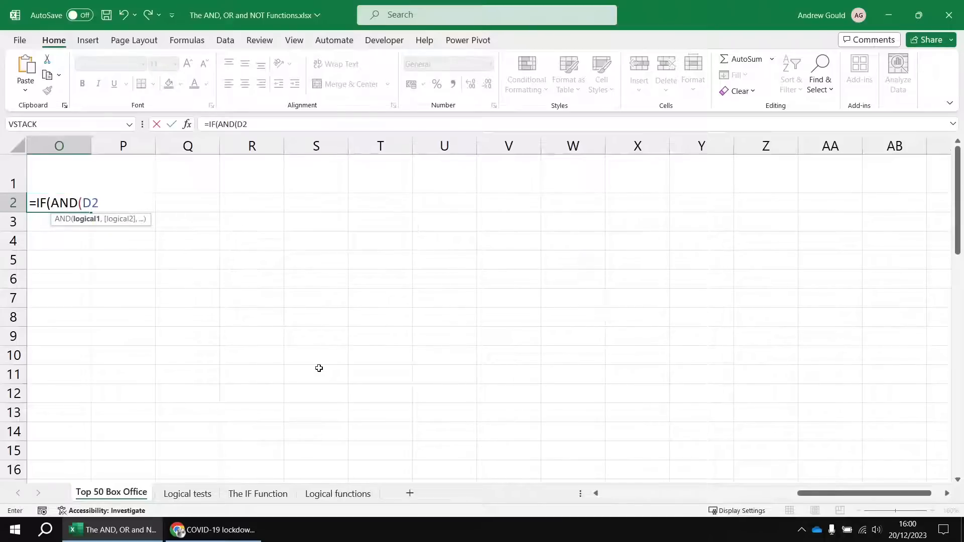
text(>=110,)
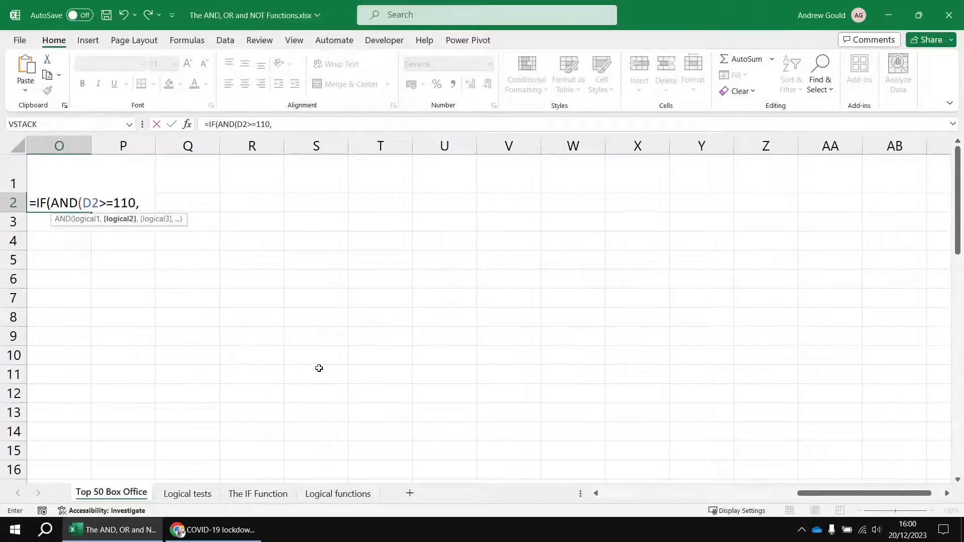
text(D2<=130))
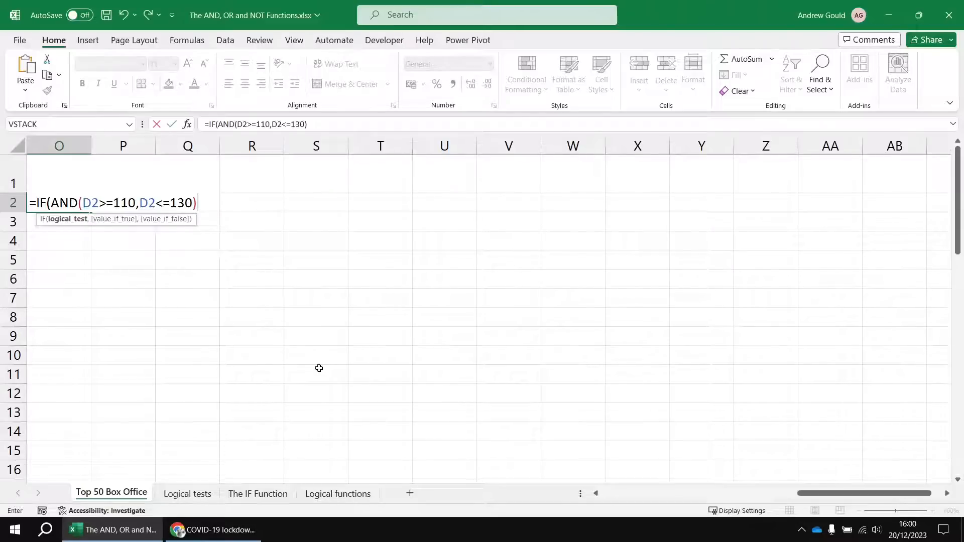
Step: Complete the O2 formula so it returns "Optimal" when true and "Too short or long" when false, and commit it
text(,)
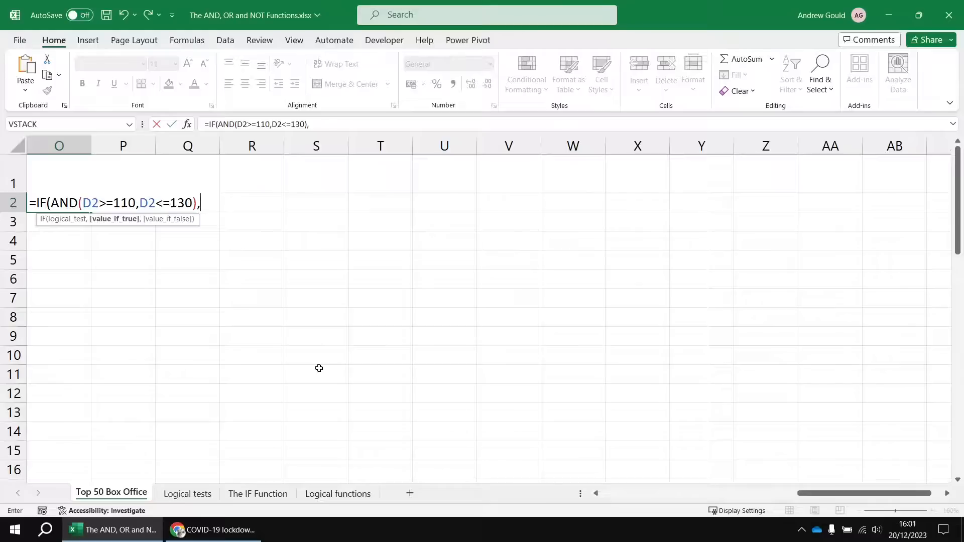
text("Optimal",)
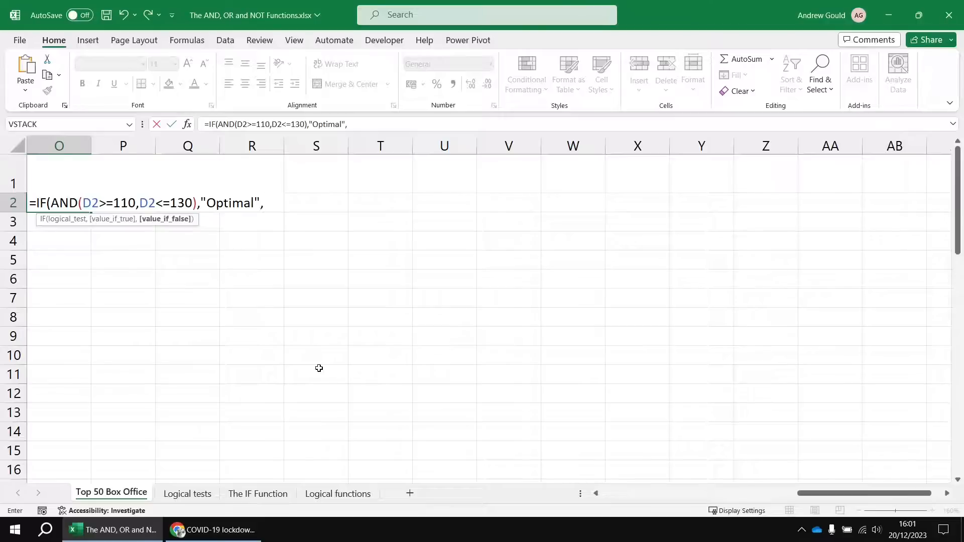
text("Too short or long)
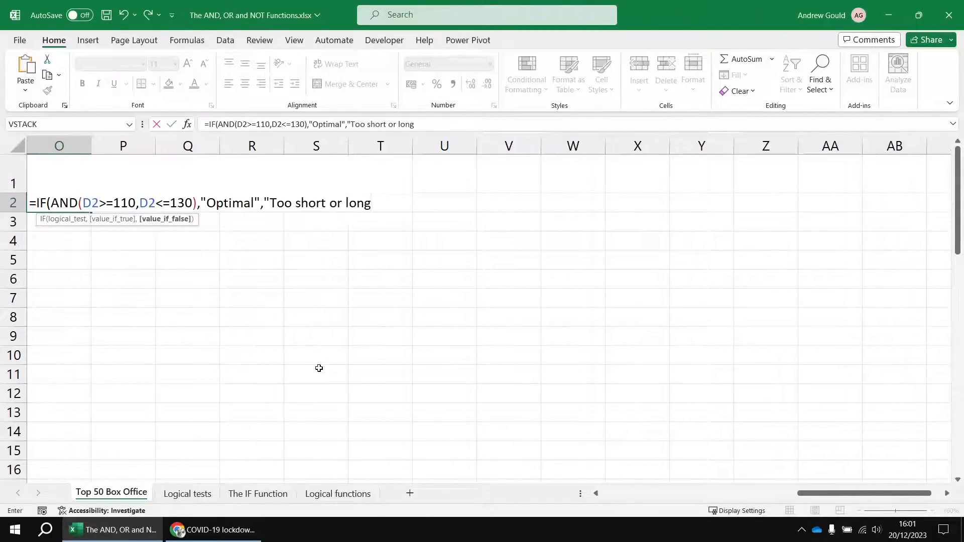
text("))
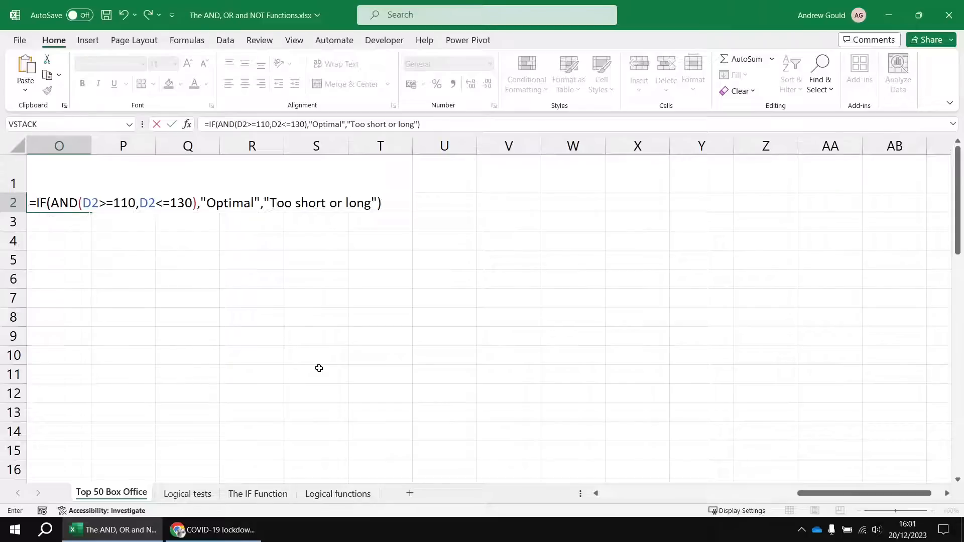
key(Return)
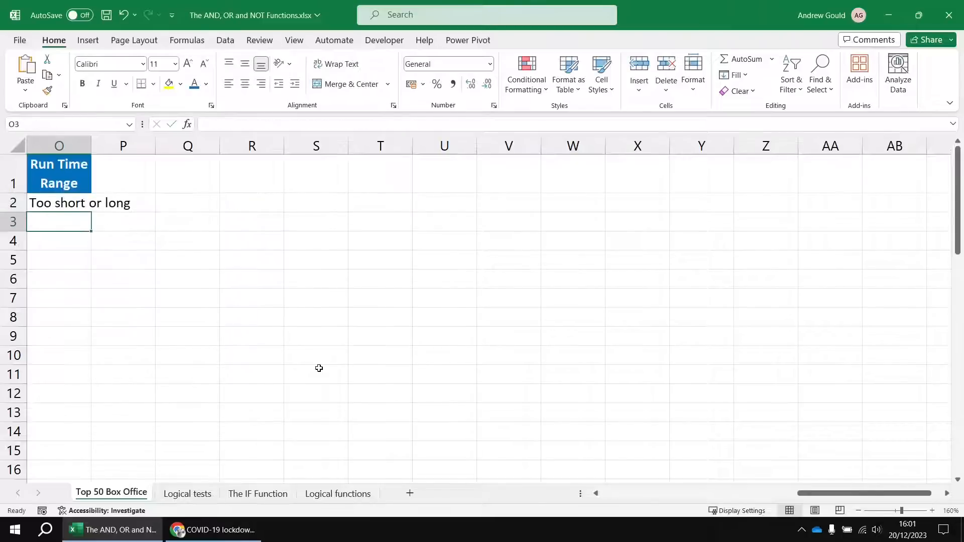
Step: Copy the O2 formula down the Run Time Range column and widen column O to fit its text
click(76, 207)
double_click(92, 212)
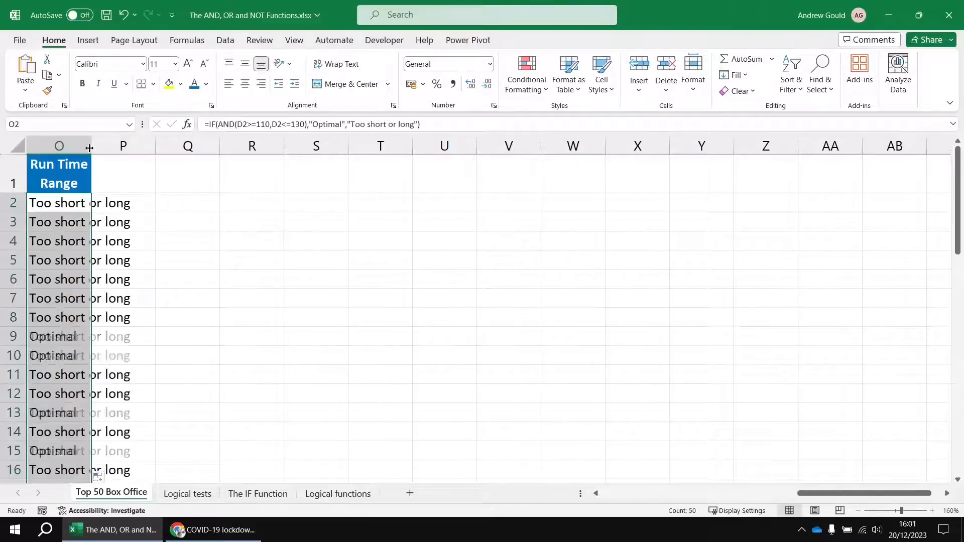
drag(90, 147, 154, 148)
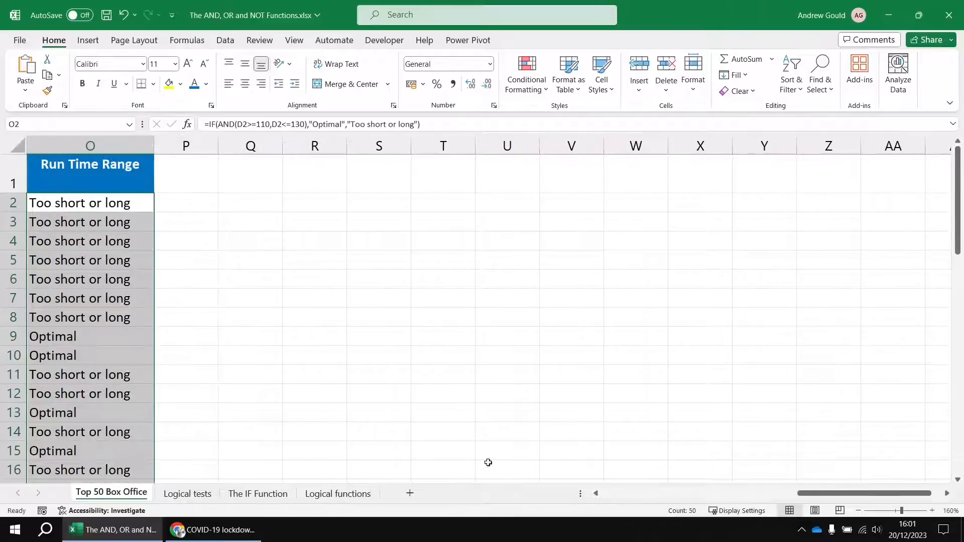
Step: Compare the Run Time Range results with the Run Time values and film titles, including row 9
drag(817, 494, 768, 494)
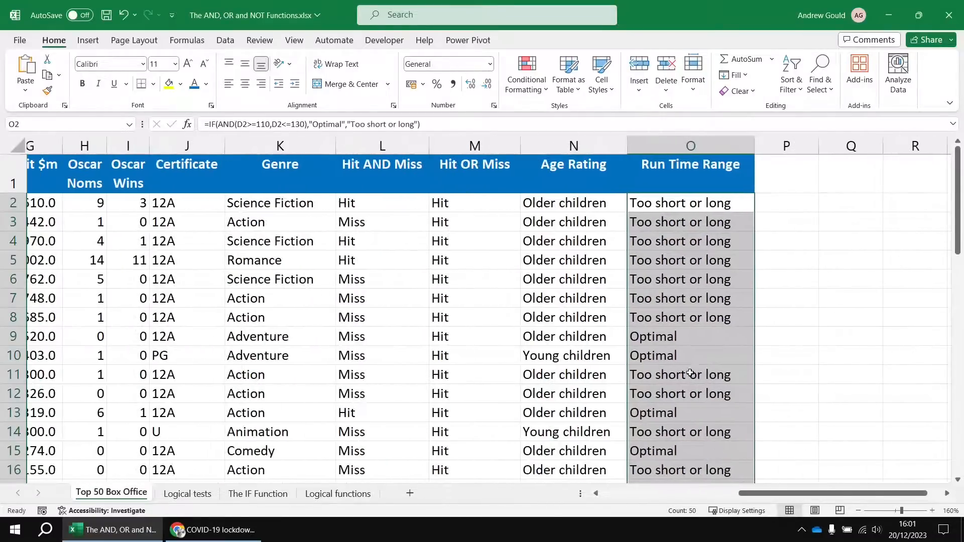
scroll(691, 374, down, 3)
scroll(748, 357, up, 1)
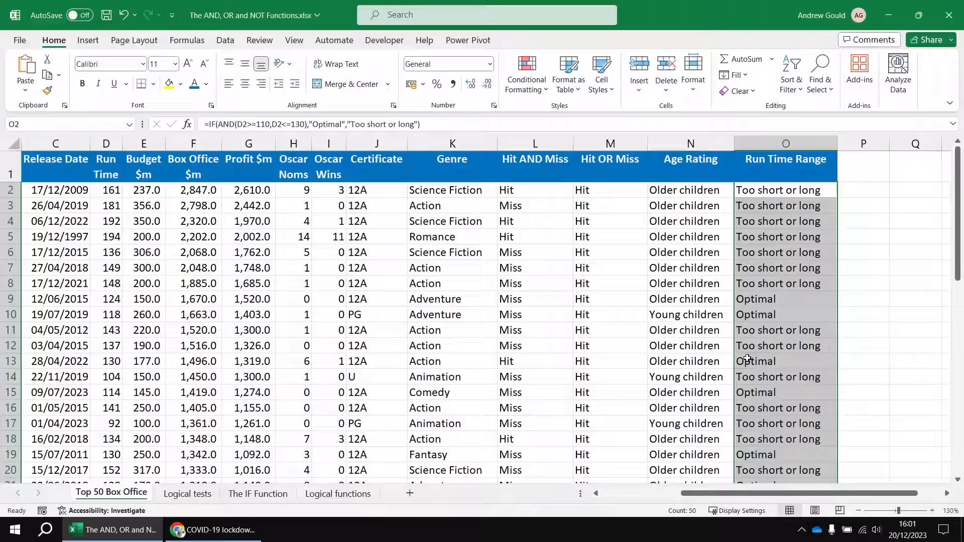
click(772, 300)
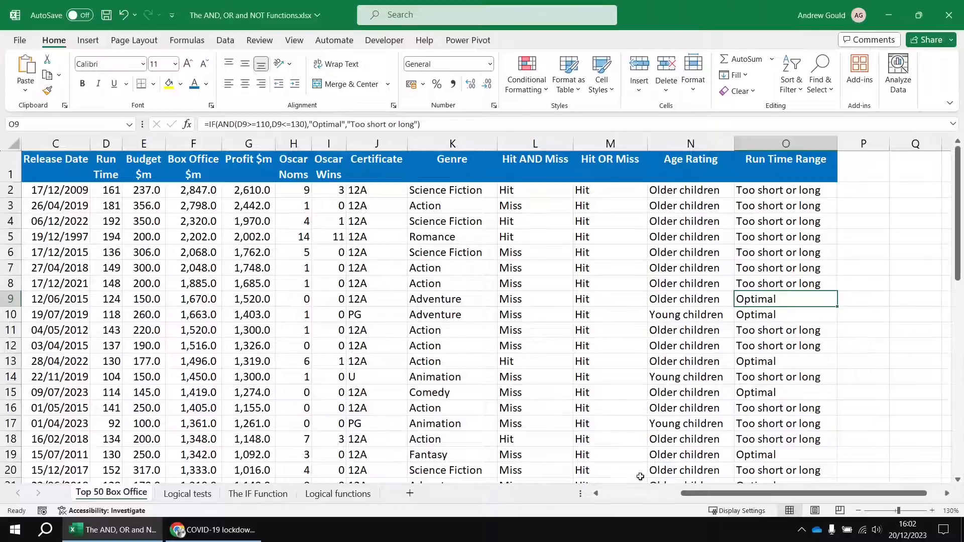
drag(697, 496, 610, 497)
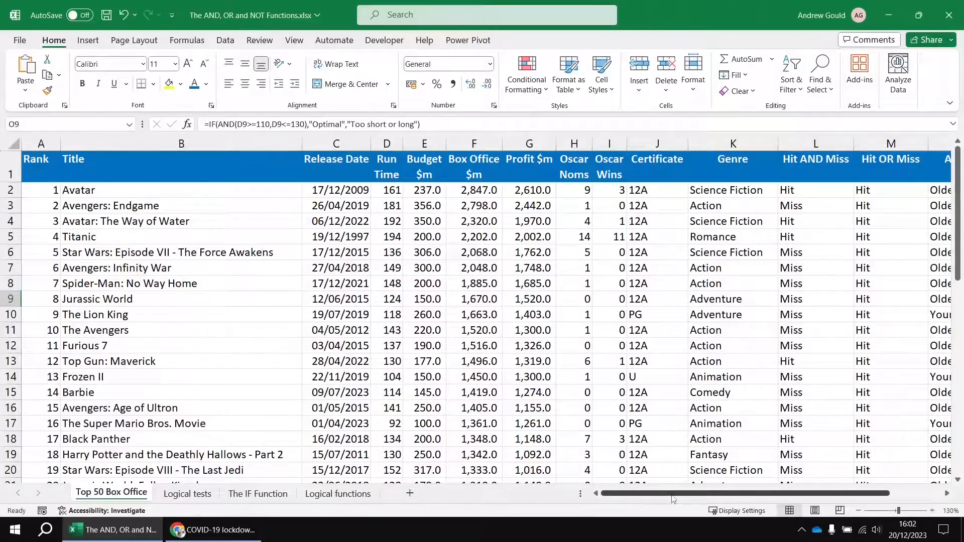
Step: Add the column header "Pre COVID Movie" in P1, beside the Run Time Range header
drag(675, 493, 729, 493)
drag(947, 495, 947, 496)
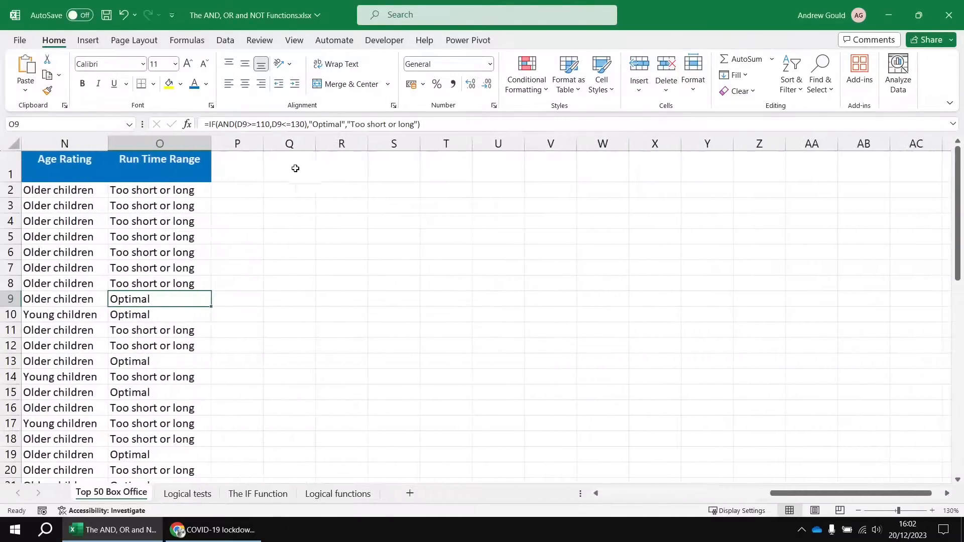
click(251, 169)
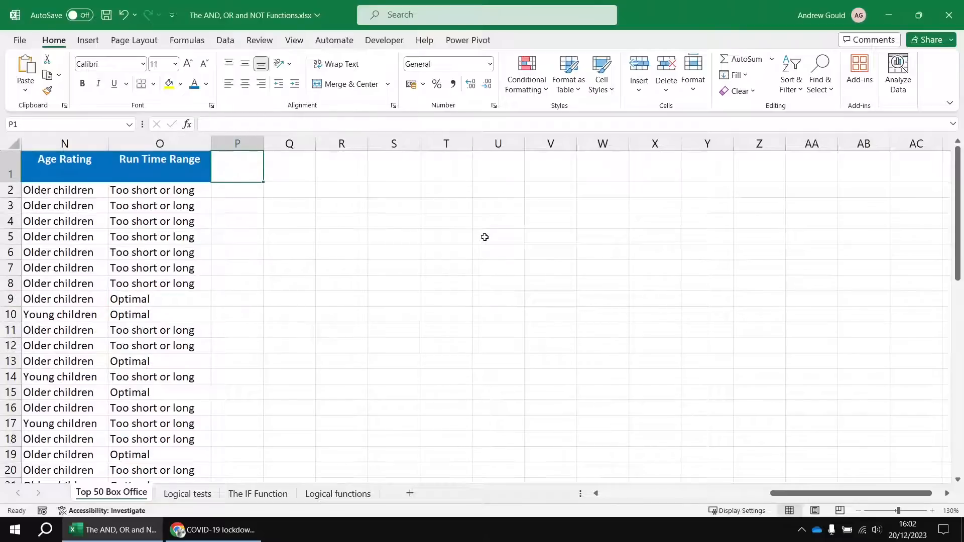
text(Pre Co=)
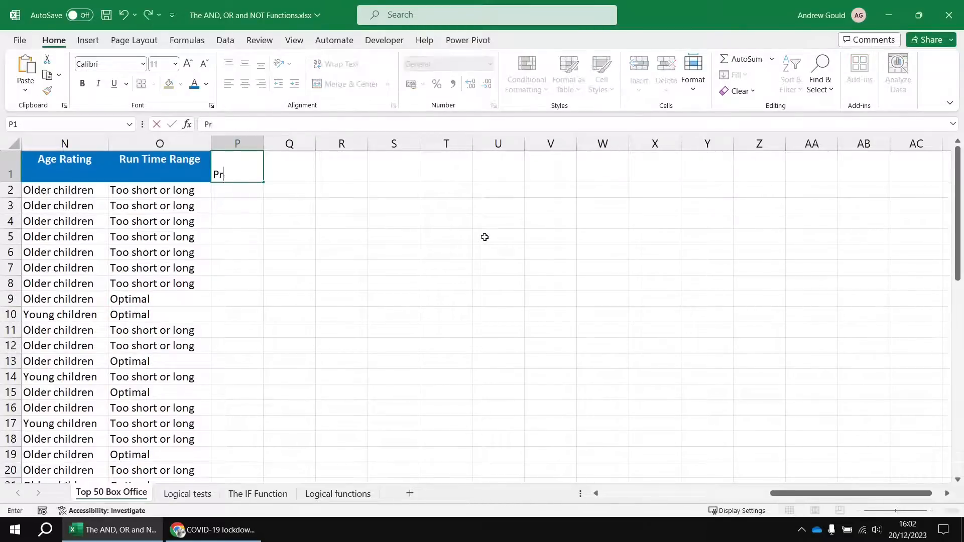
key(BackSpace)
key(BackSpace)
text(OVID Movie)
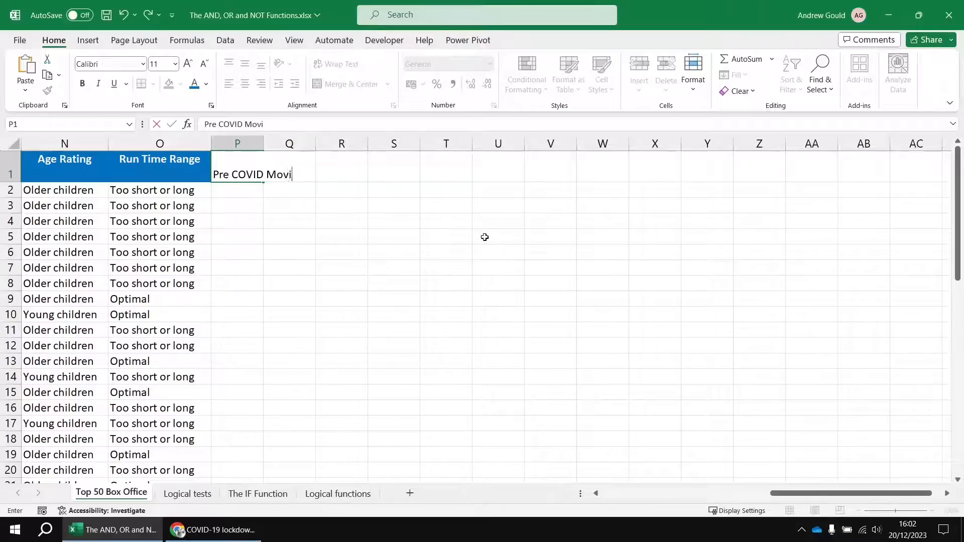
key(Return)
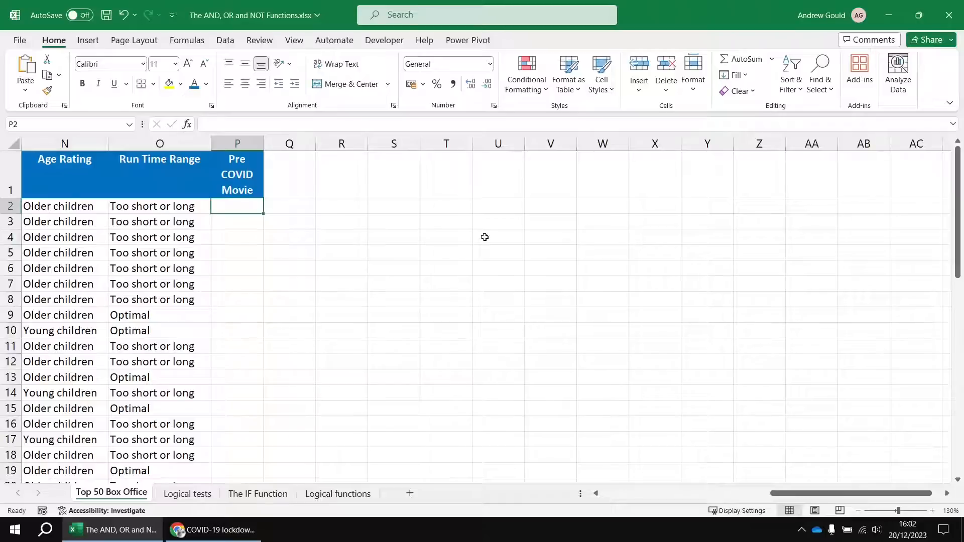
Step: Start an IF formula in P2 whose AND test first checks that C2 is on or after DATE(2019,1,1)
text(=IF()
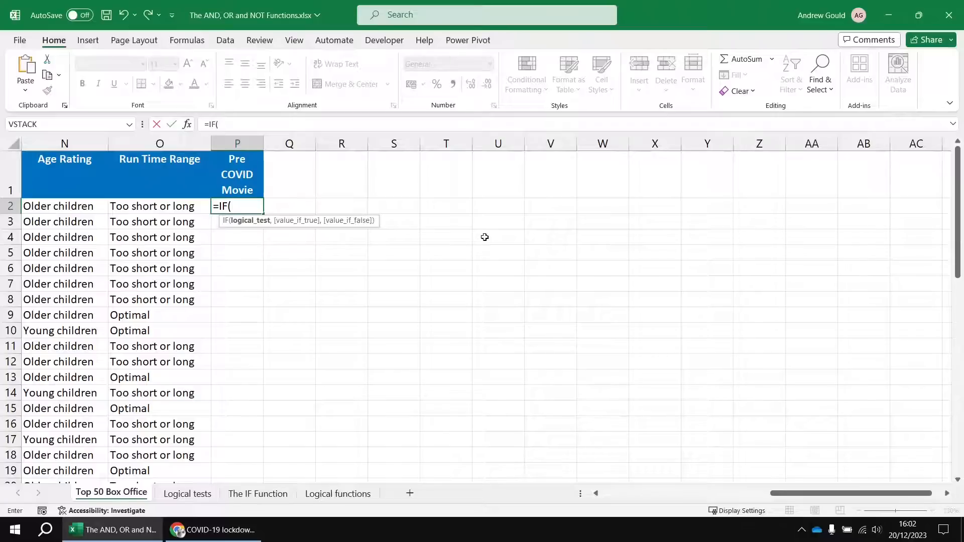
text(A)
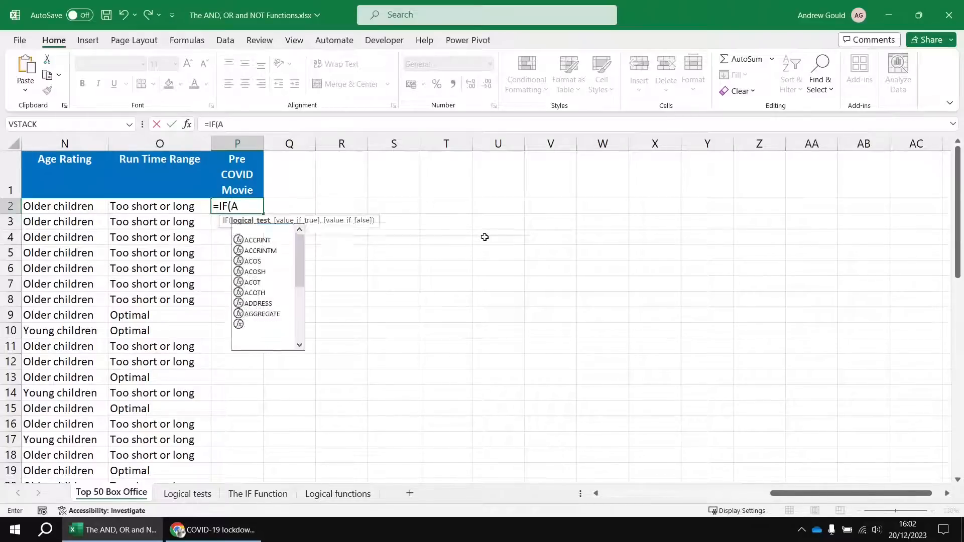
text(ND()
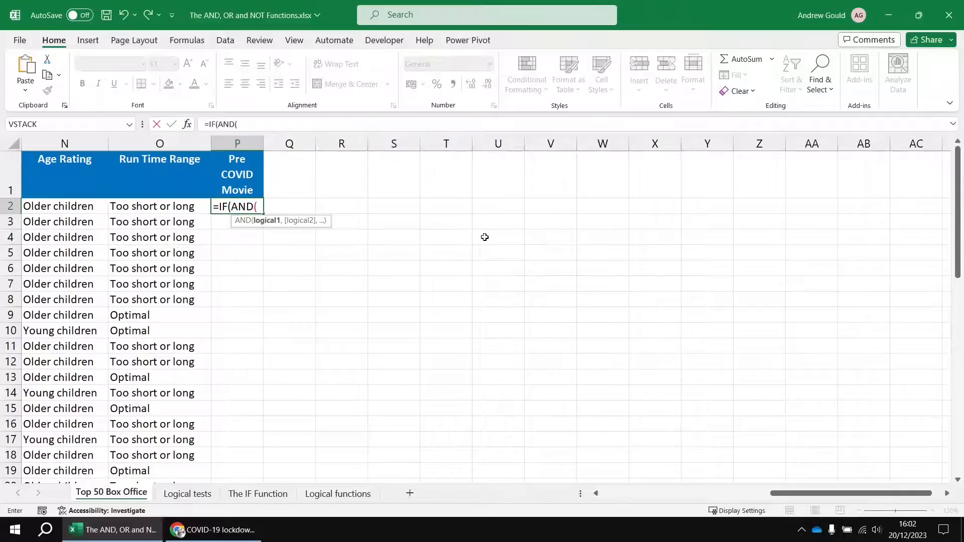
text(C2)
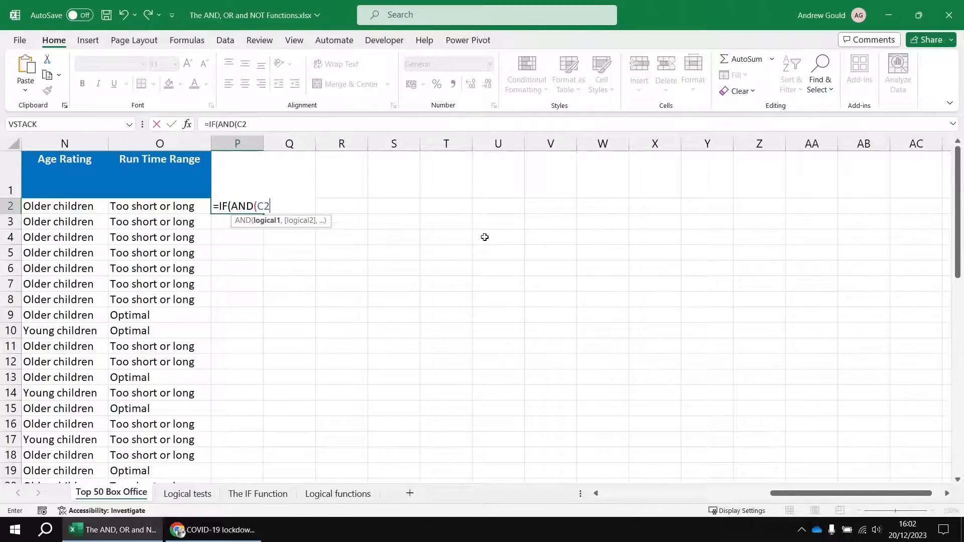
text(>=)
text(DATE)
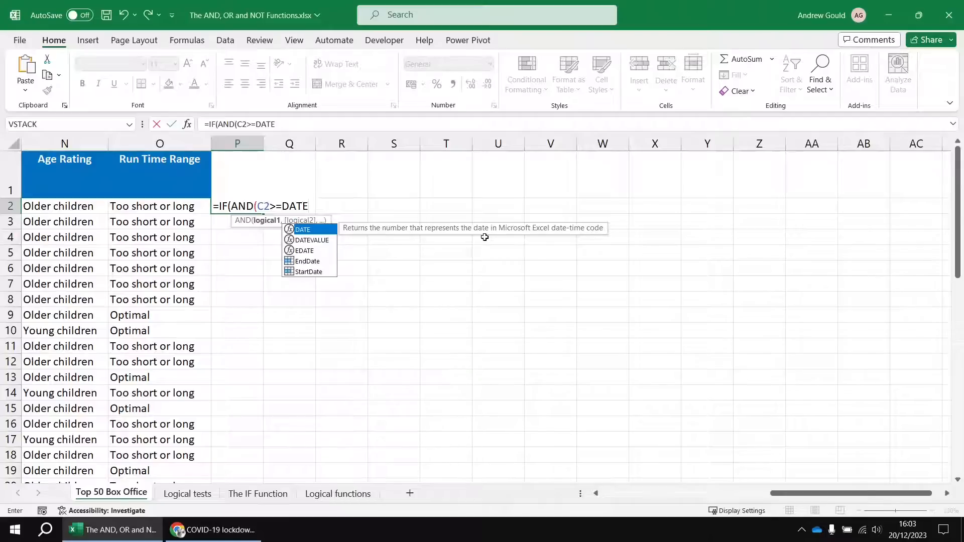
text(()
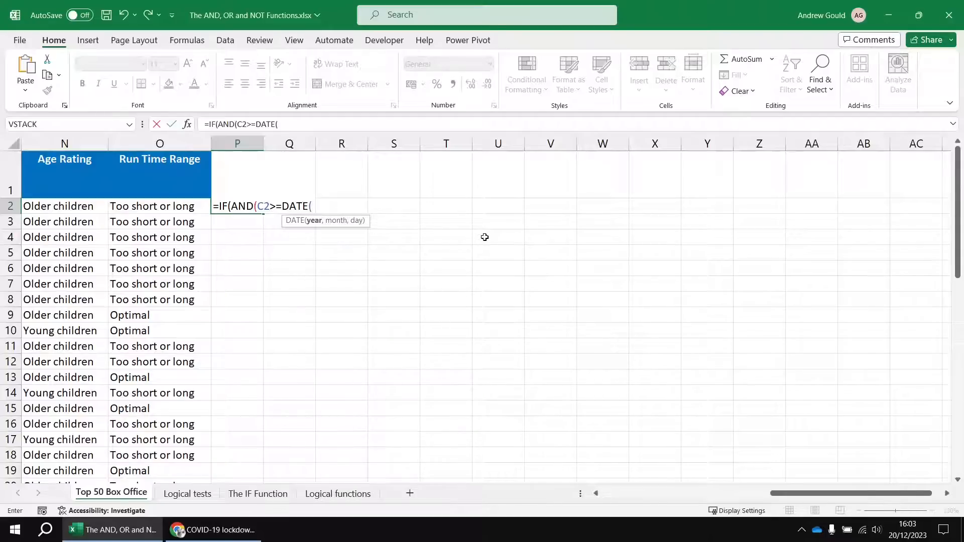
text(2019,1)
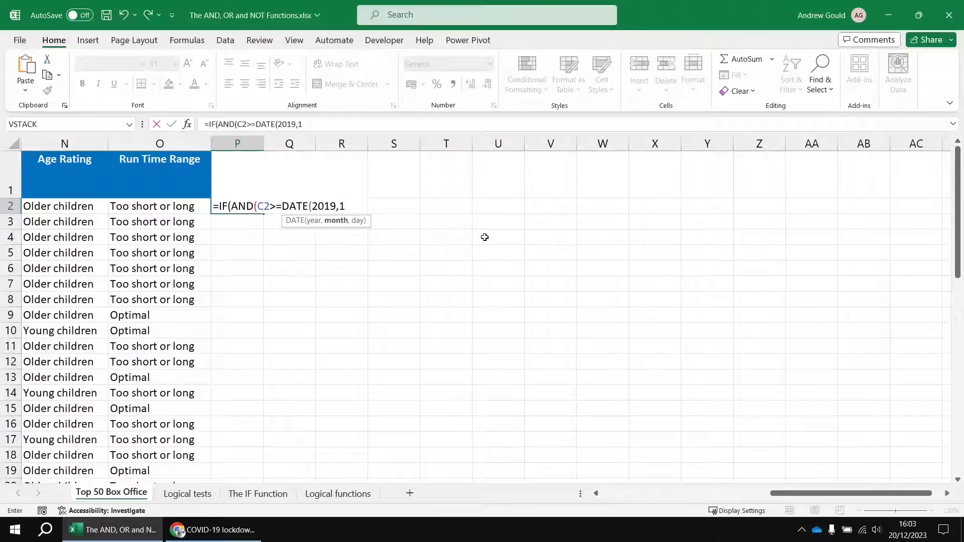
text(,1))
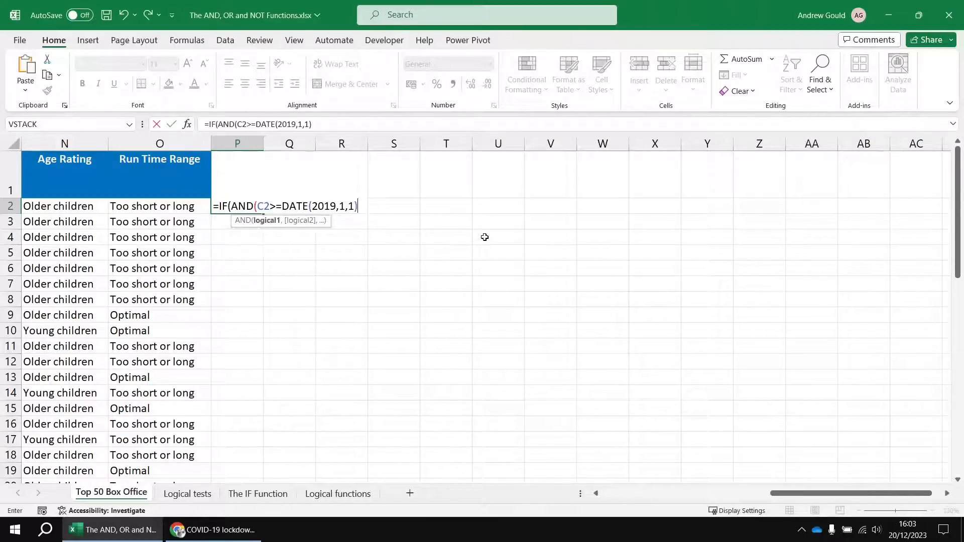
Step: Add a second AND condition in P2 that C2 is on or before DATE(2019,12,31), and close the AND function
text(,)
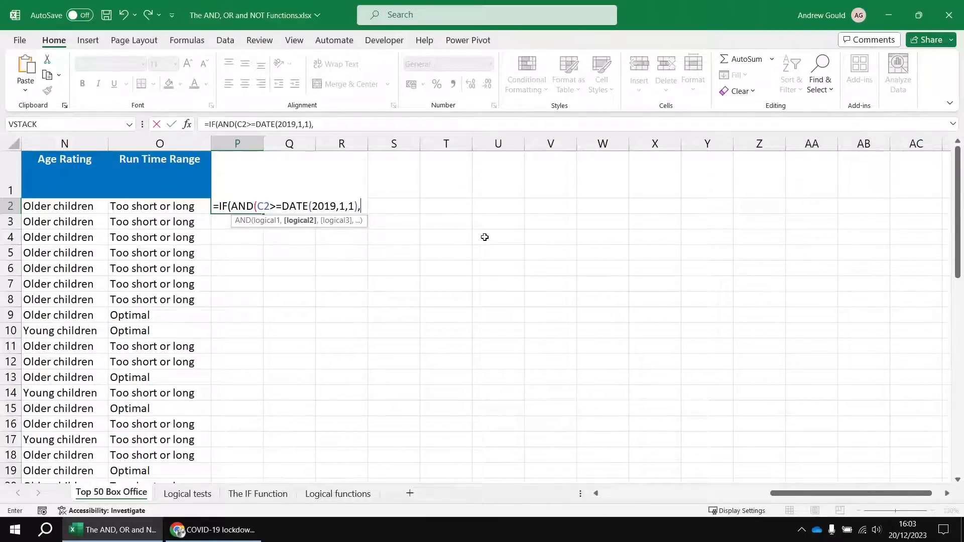
text(C2)
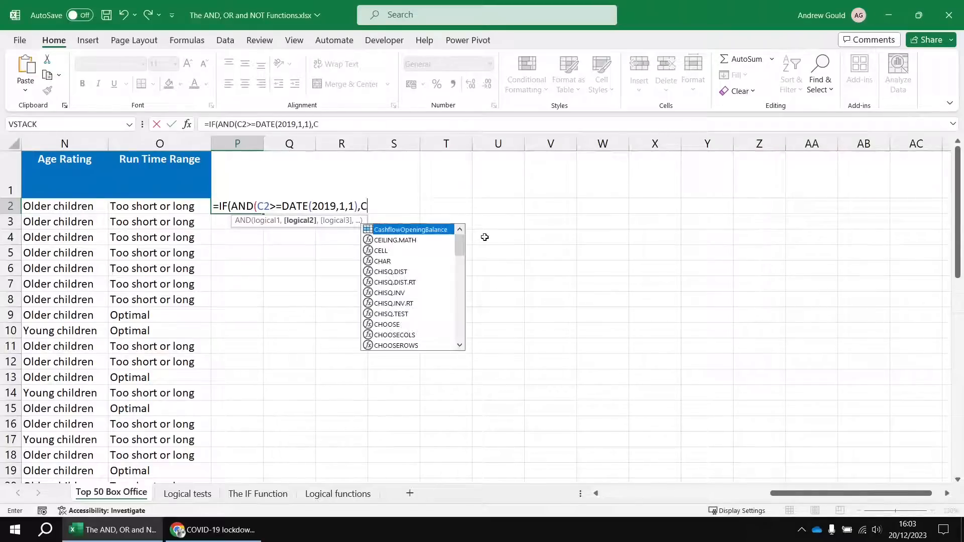
text(<)
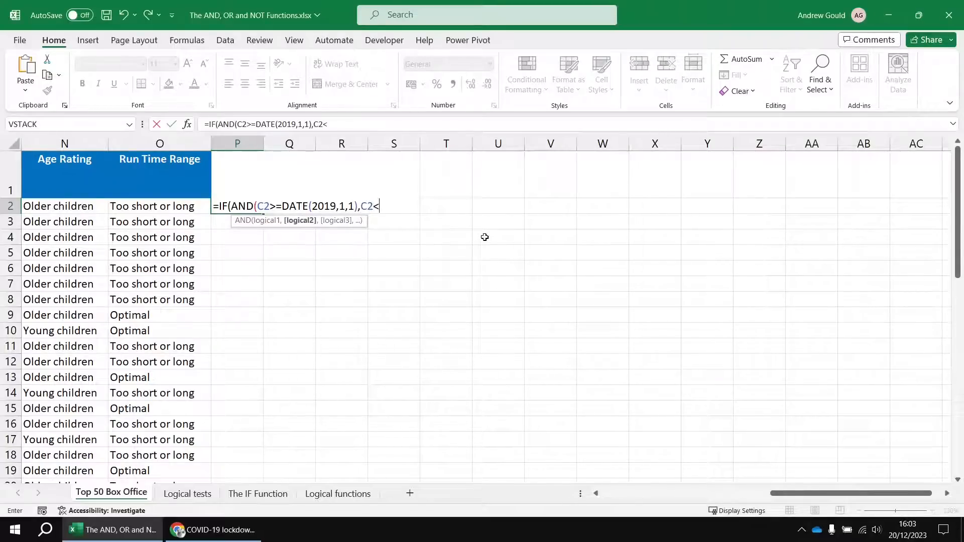
text(=DATE()
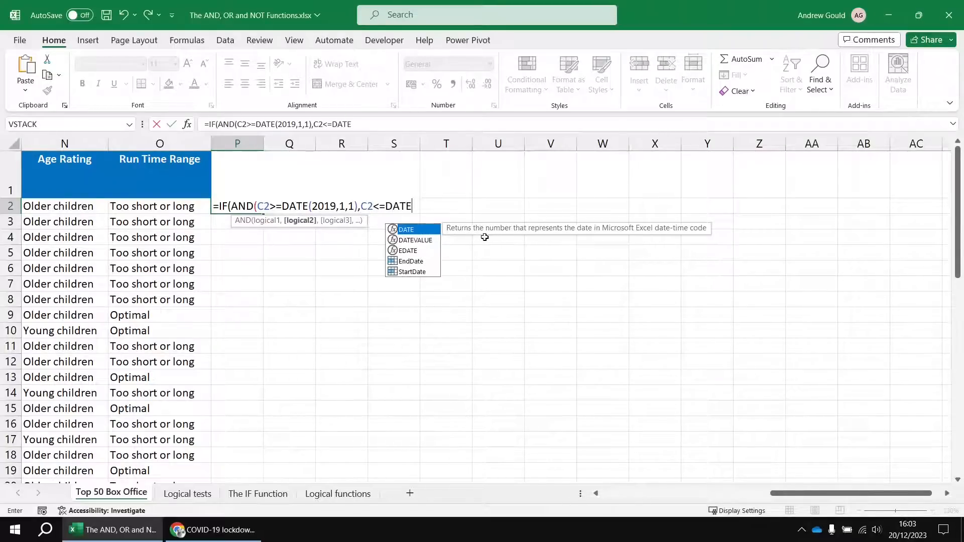
text(2019,)
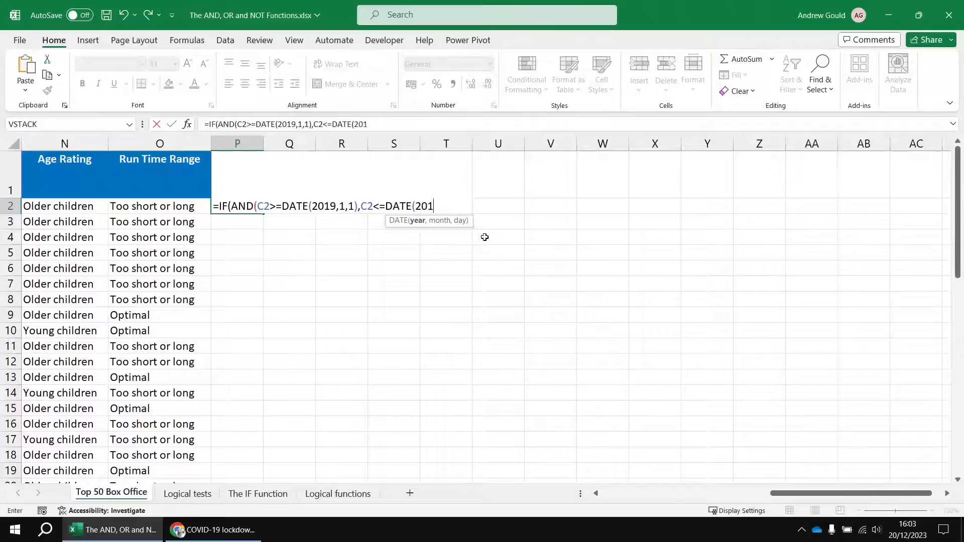
text(12,31)
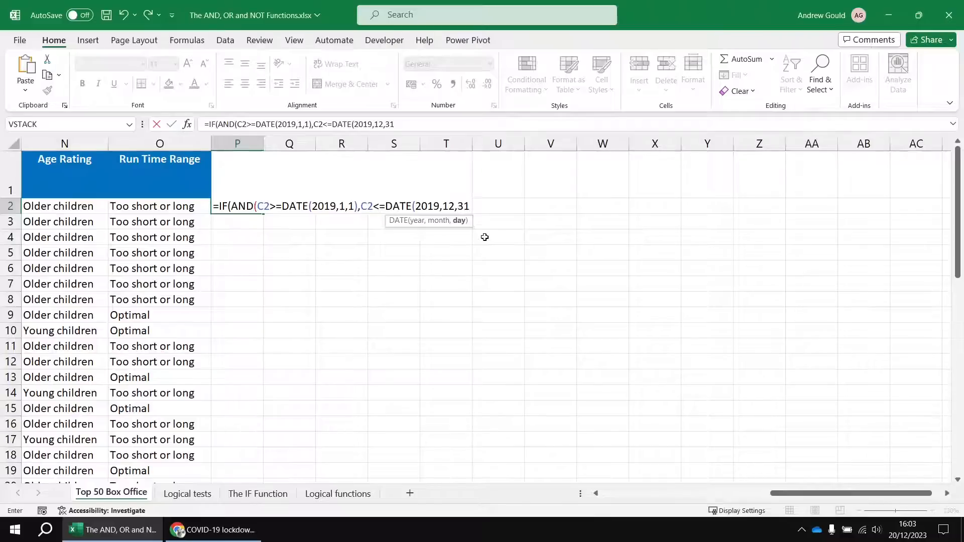
text())
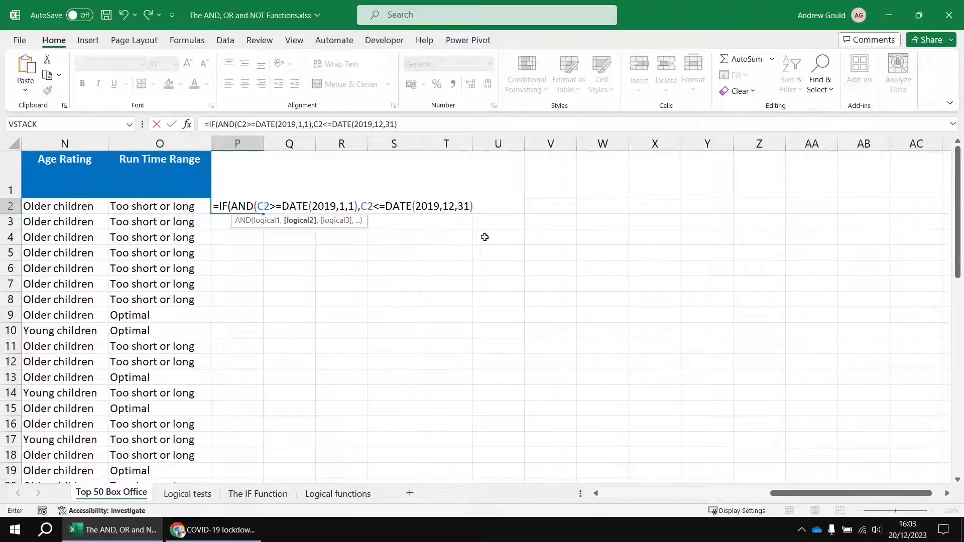
text())
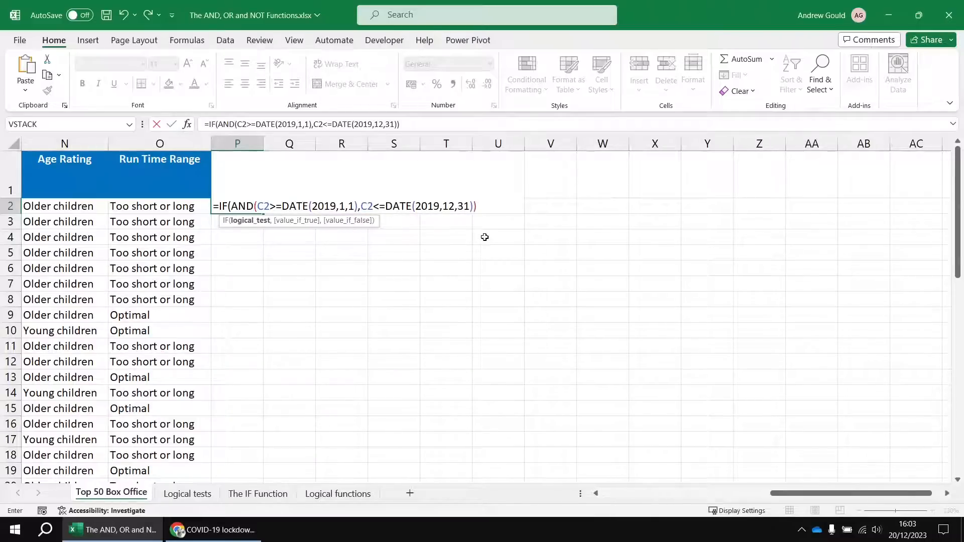
Step: Complete the P2 formula so it returns "Pre COVID Film" when true and an empty text "" when false, and commit it
text(,)
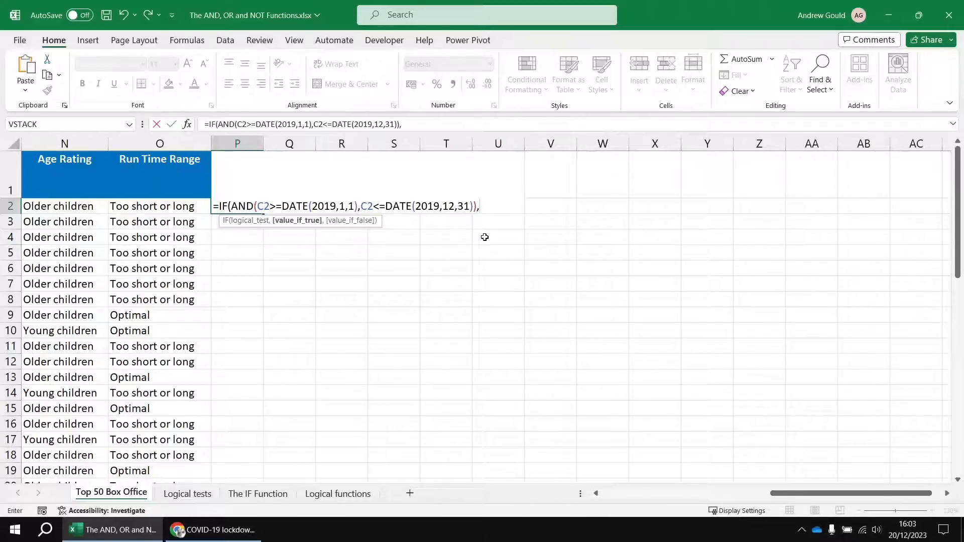
text("Pre COVI)
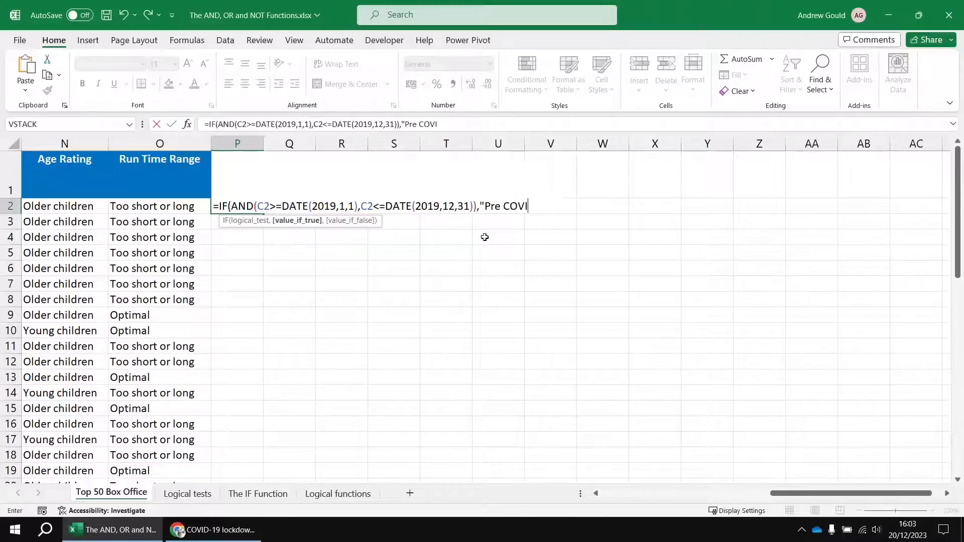
text(D Film",)
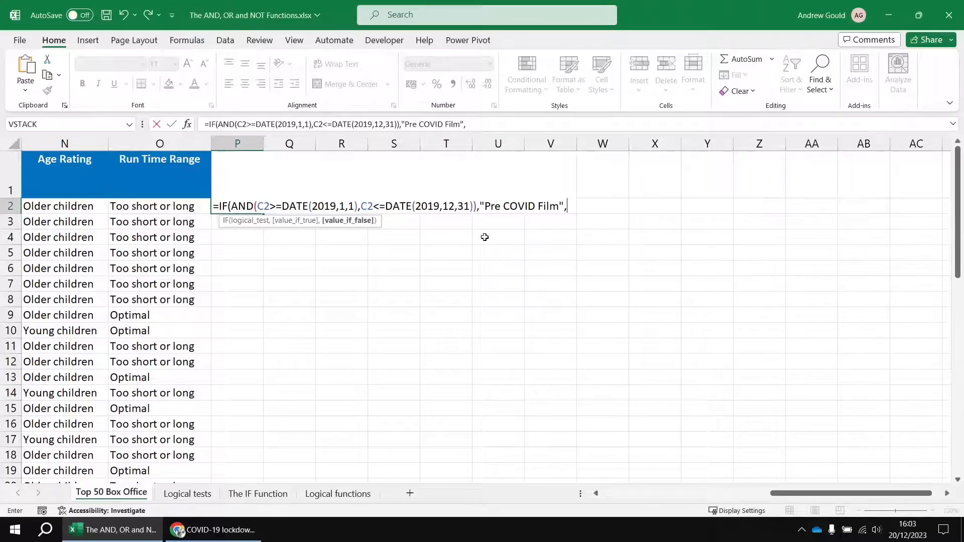
text(""))
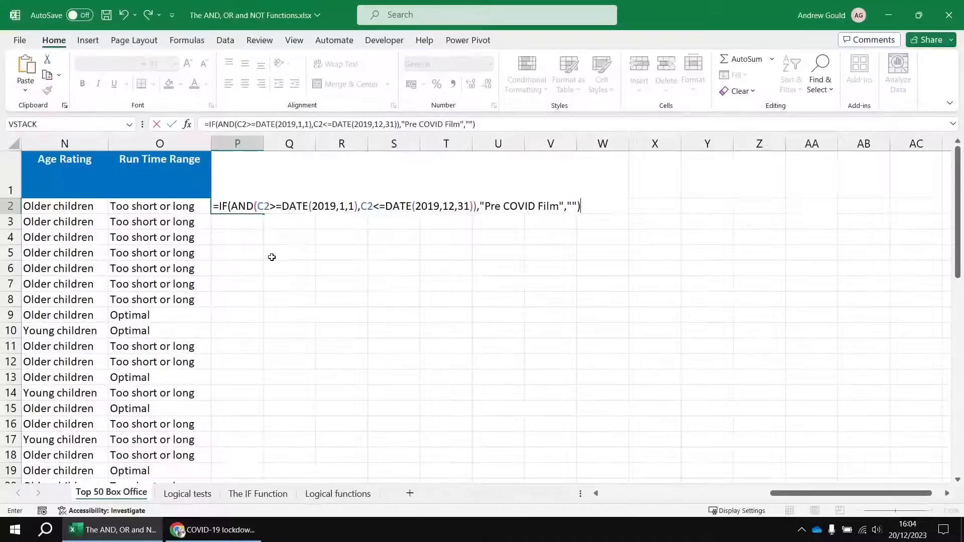
key(Return)
Step: Copy the P2 formula down the Pre COVID Movie column and widen column P to fit its text
click(236, 207)
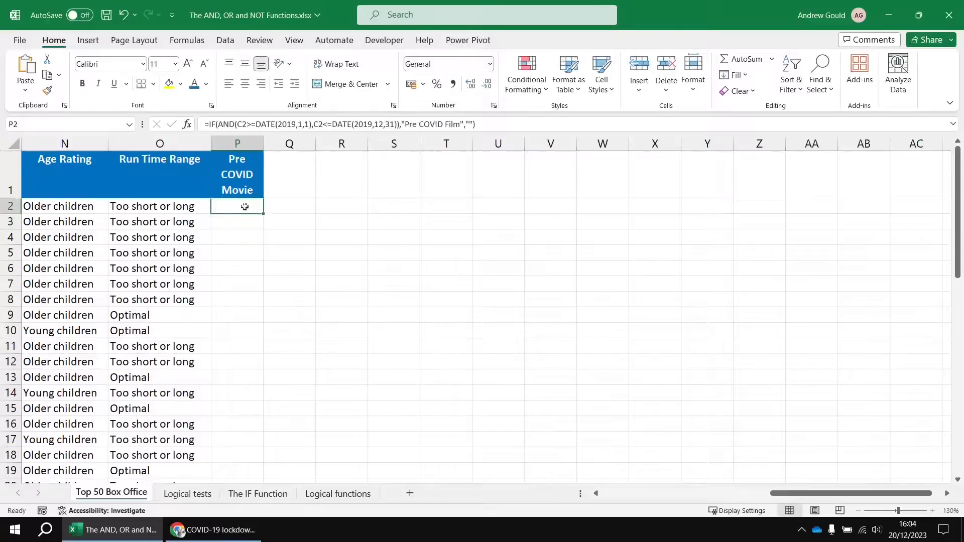
double_click(264, 213)
click(256, 221)
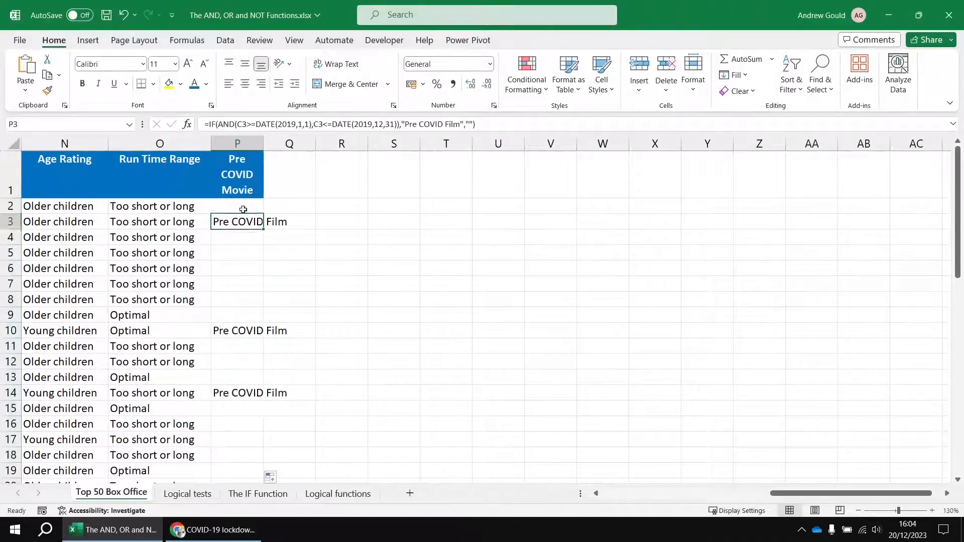
click(247, 206)
drag(264, 143, 295, 142)
key(Up)
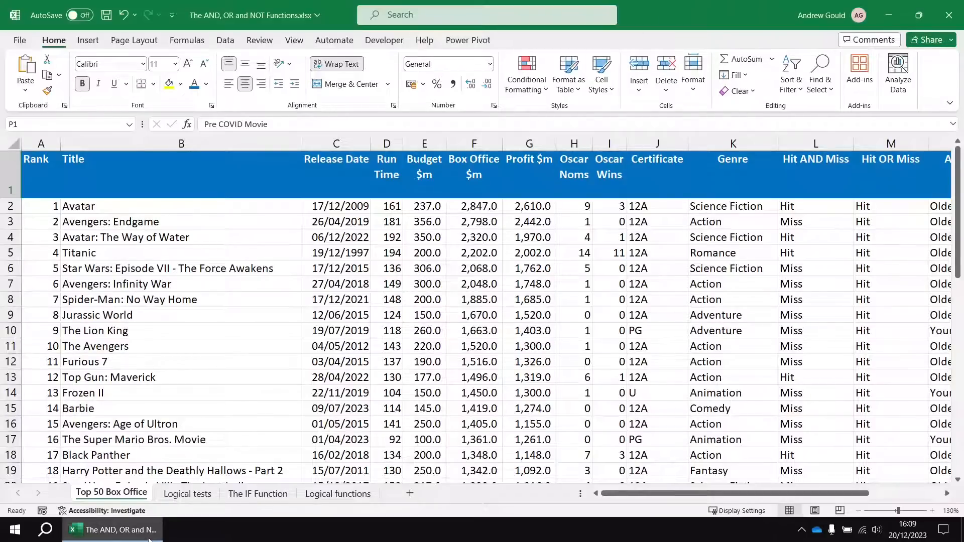
Step: Review the NOT function's description on the Logical functions sheet and return to the Top 50 Box Office sheet
click(330, 498)
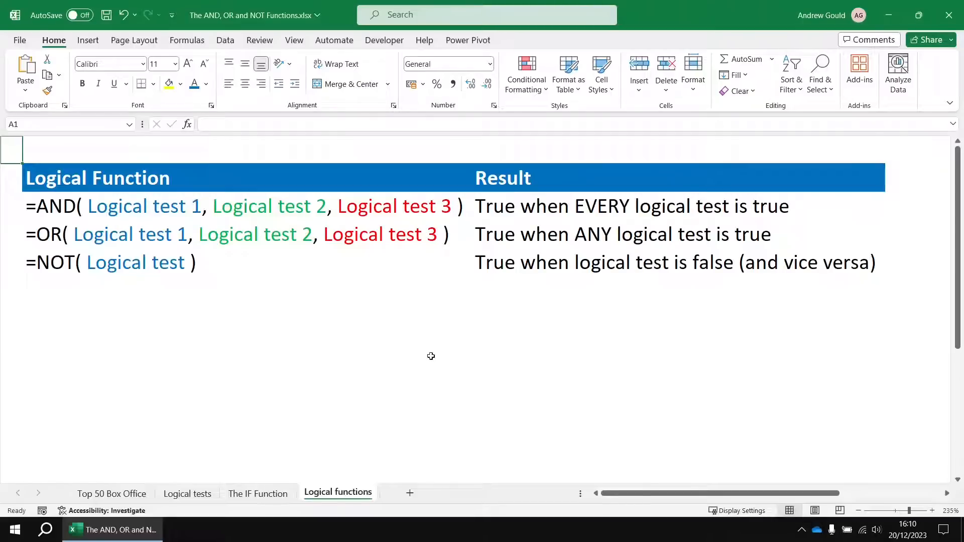
click(115, 495)
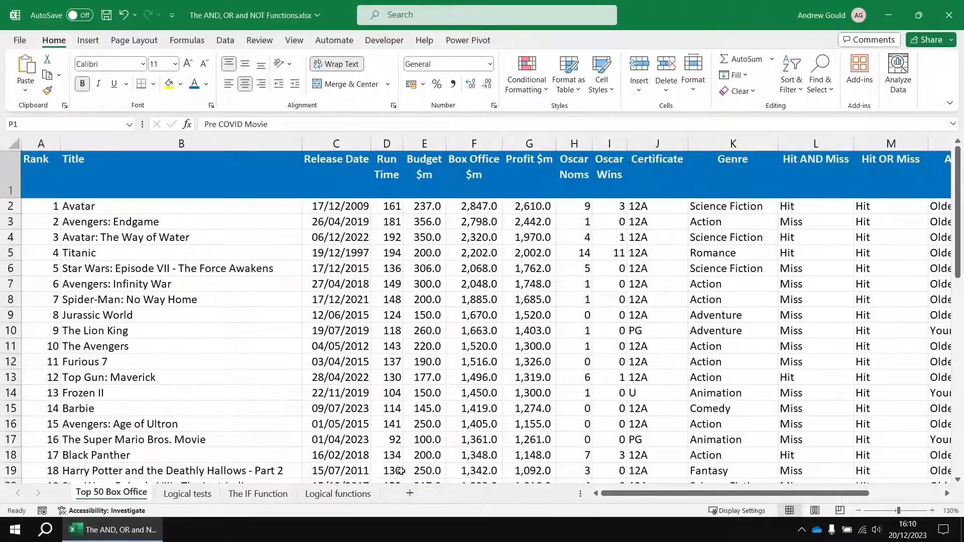
Step: Add the column header "Watch or avoid" in Q1 and widen column Q so the header fits on one line
drag(948, 495, 938, 494)
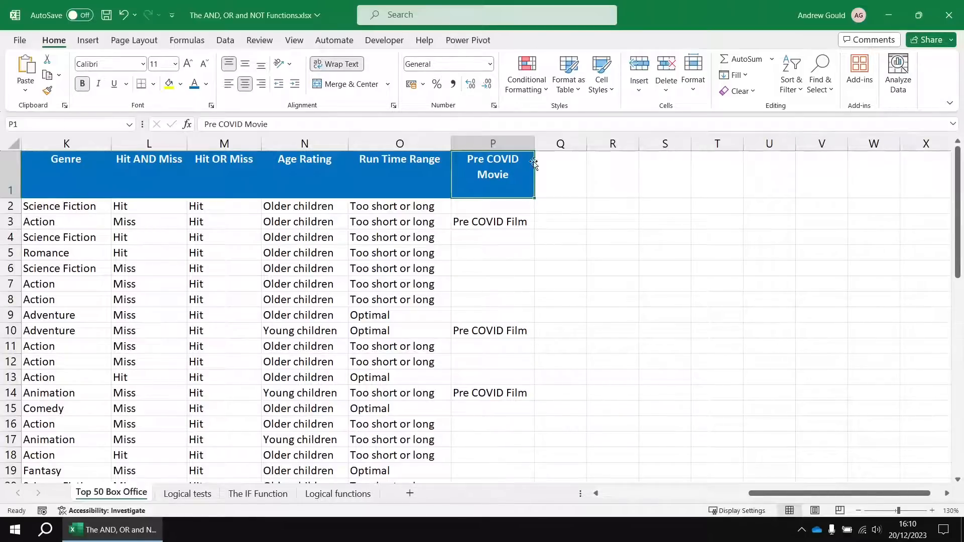
click(565, 176)
text(W)
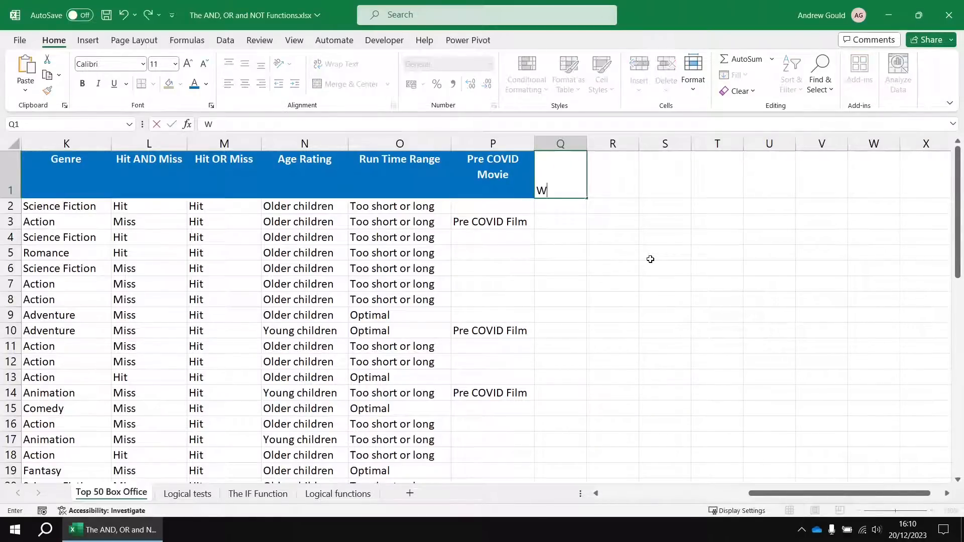
text(atch or avoid)
key(Return)
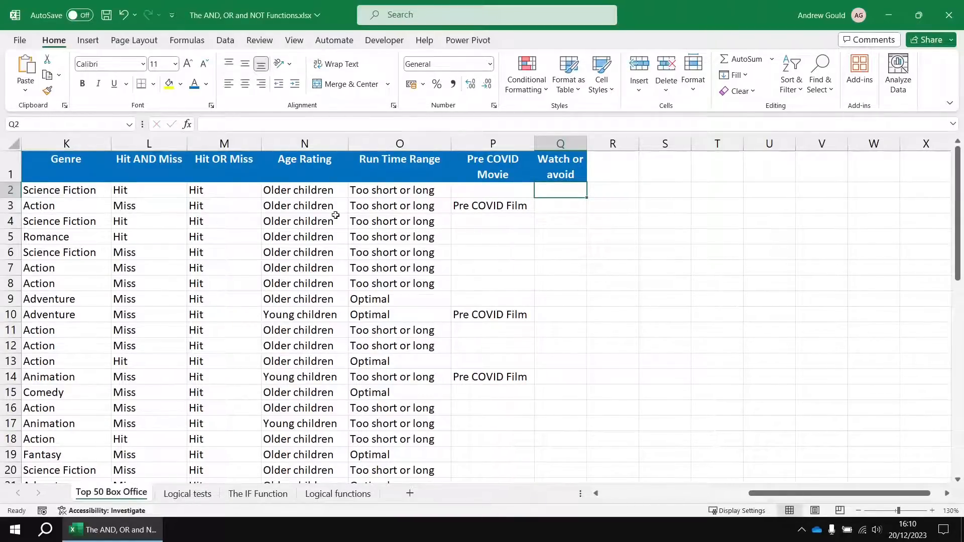
drag(587, 144, 641, 144)
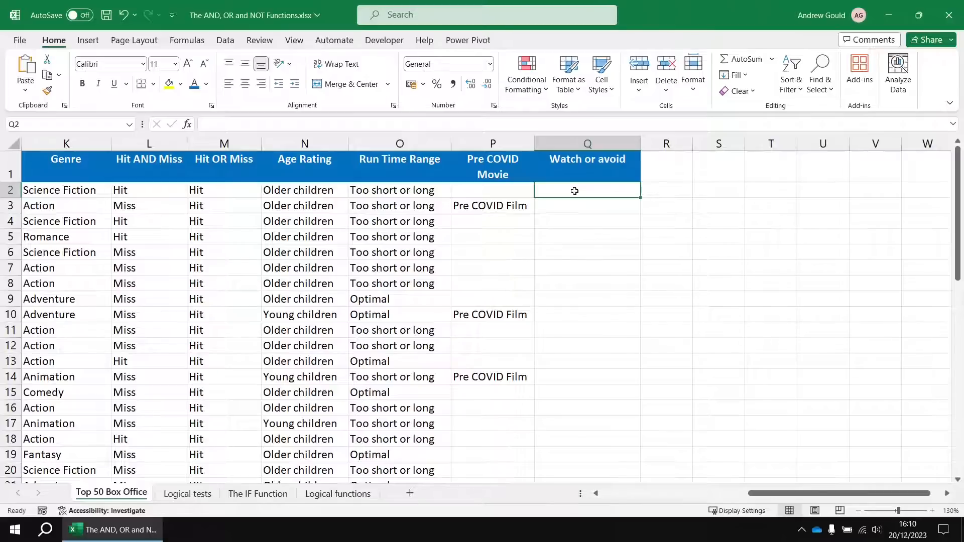
Step: Enter the logical test =K2="romance" in Q2 to check whether the first film's genre is romance
text(=)
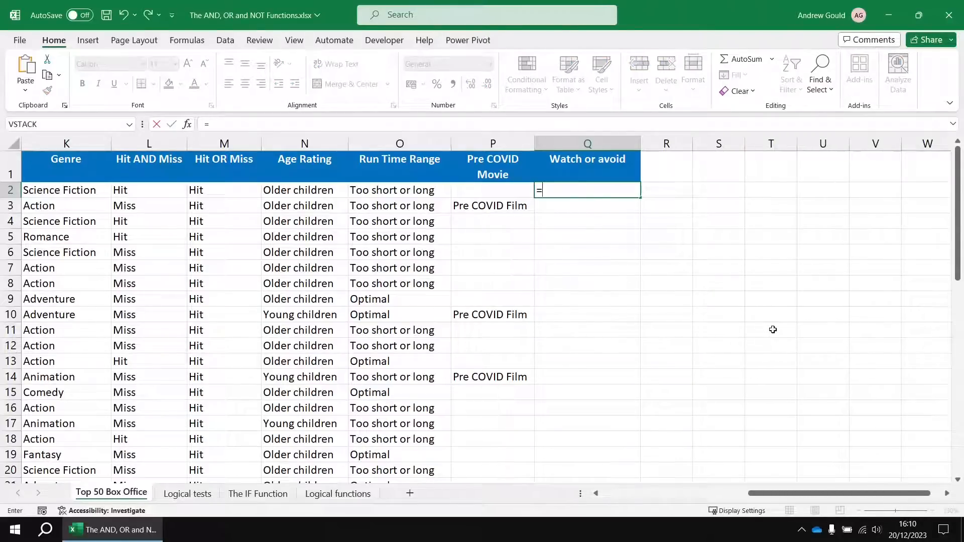
text(K2)
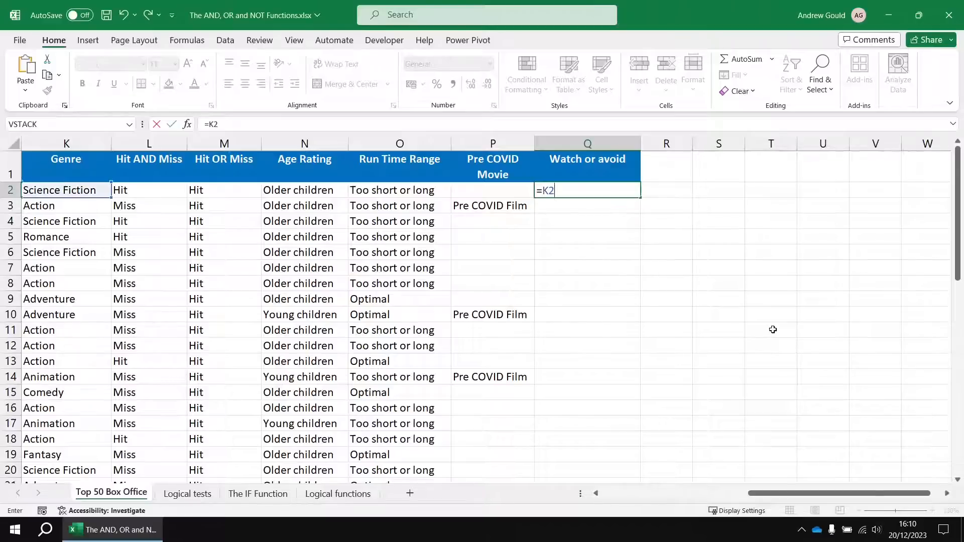
text(=")
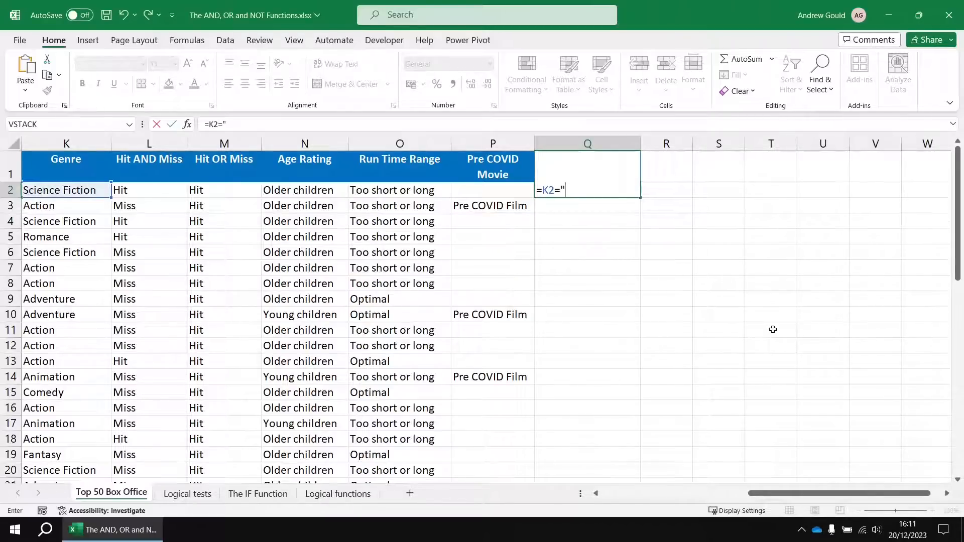
text(romance")
key(Return)
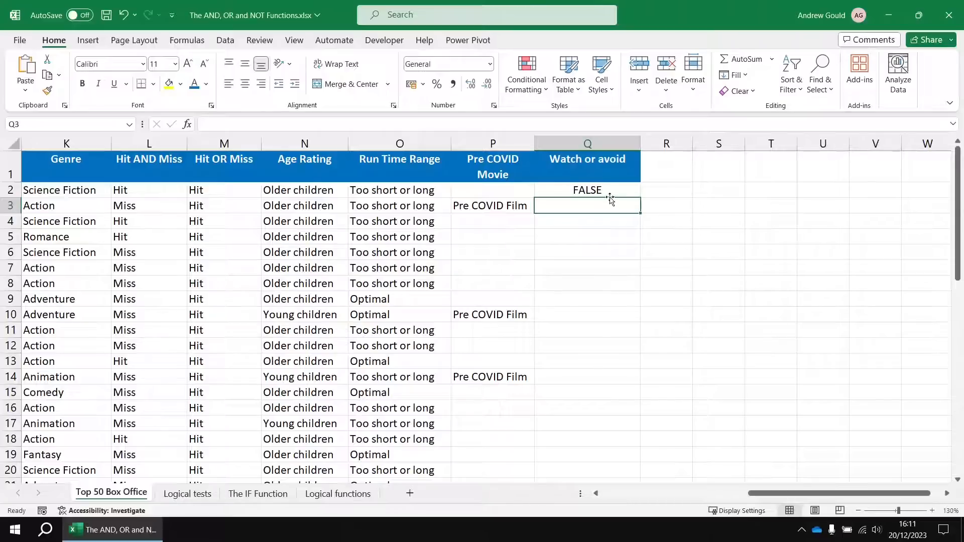
Step: Copy the Q2 genre test down the Watch or avoid column and compare the results in rows 5 and 2 with their genres
key(Up)
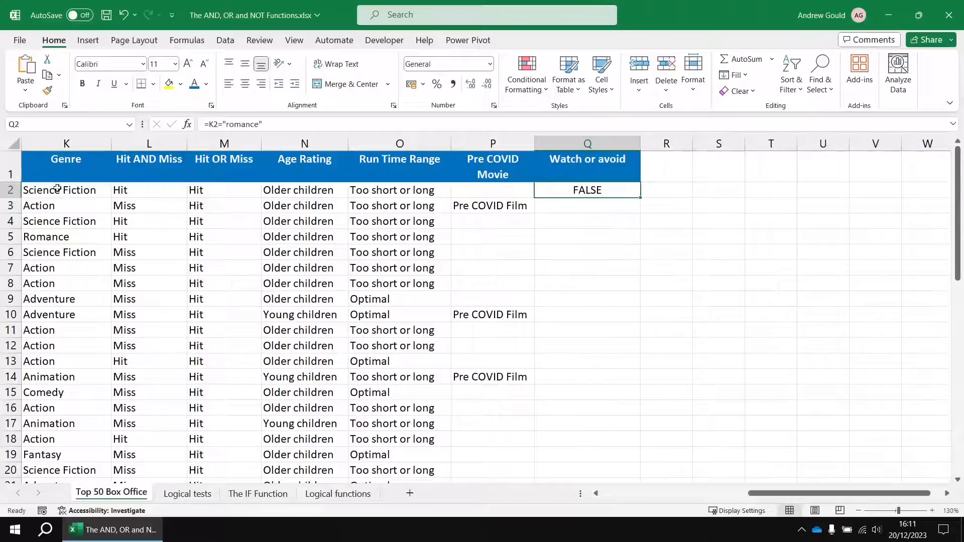
double_click(639, 198)
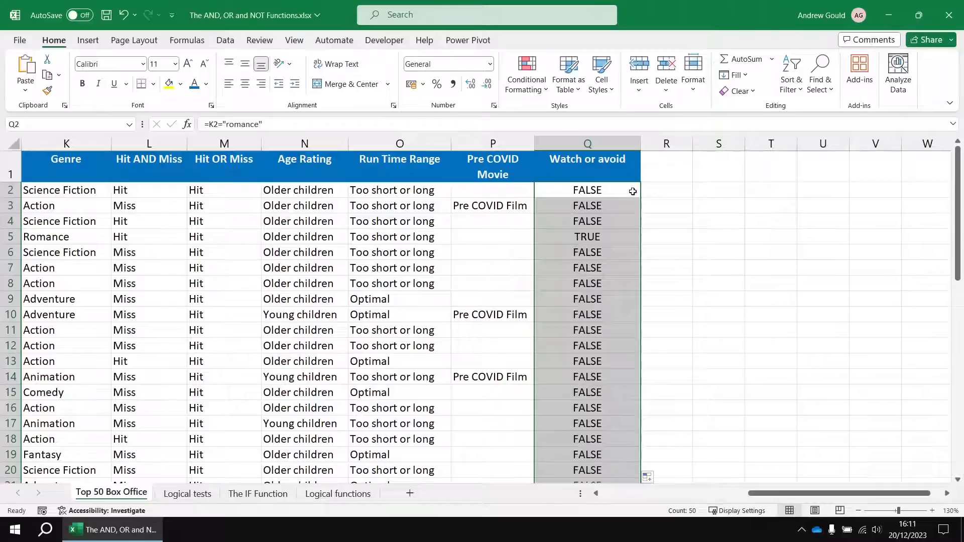
click(594, 244)
click(75, 238)
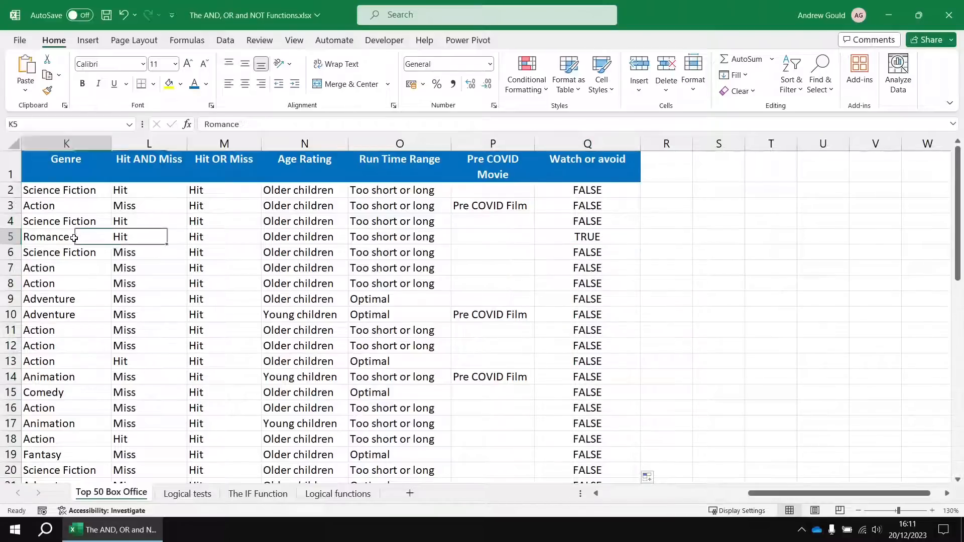
click(573, 237)
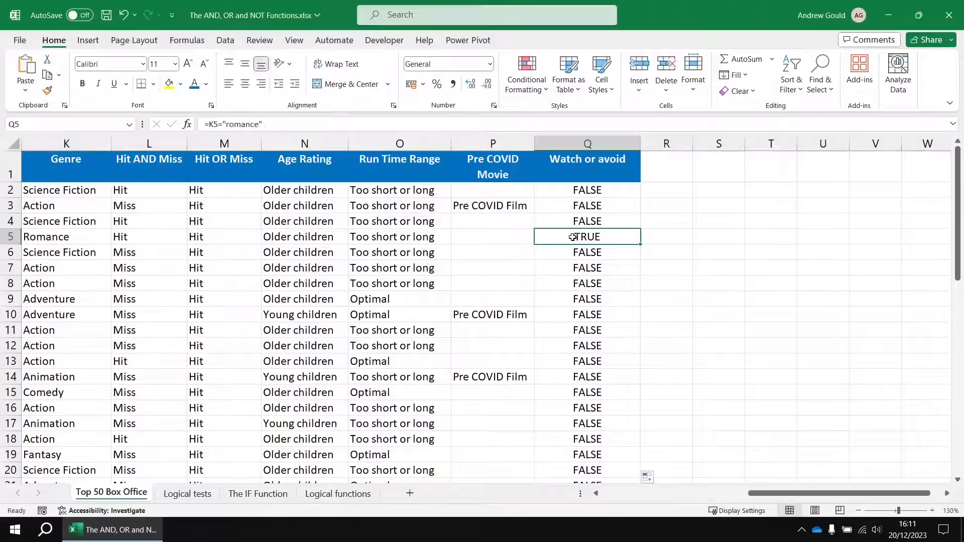
click(612, 192)
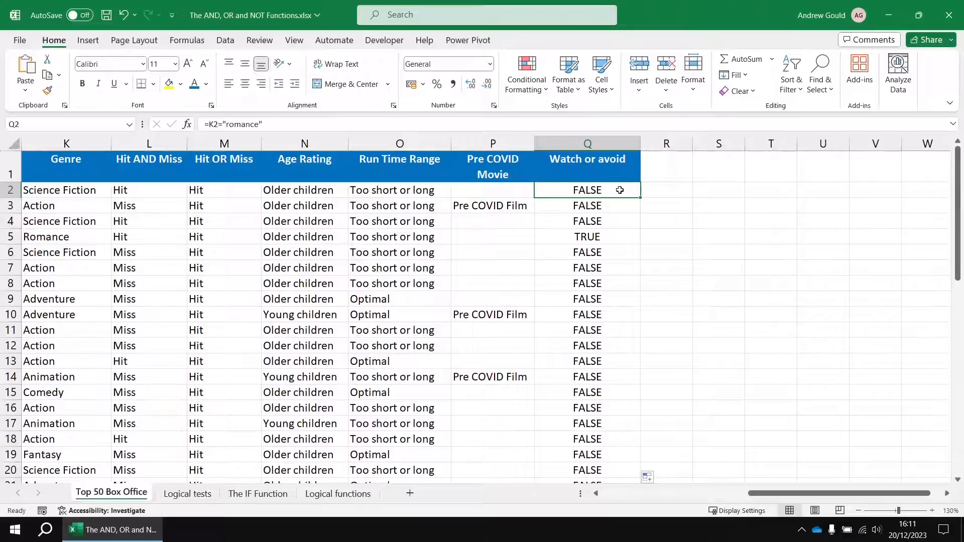
click(79, 190)
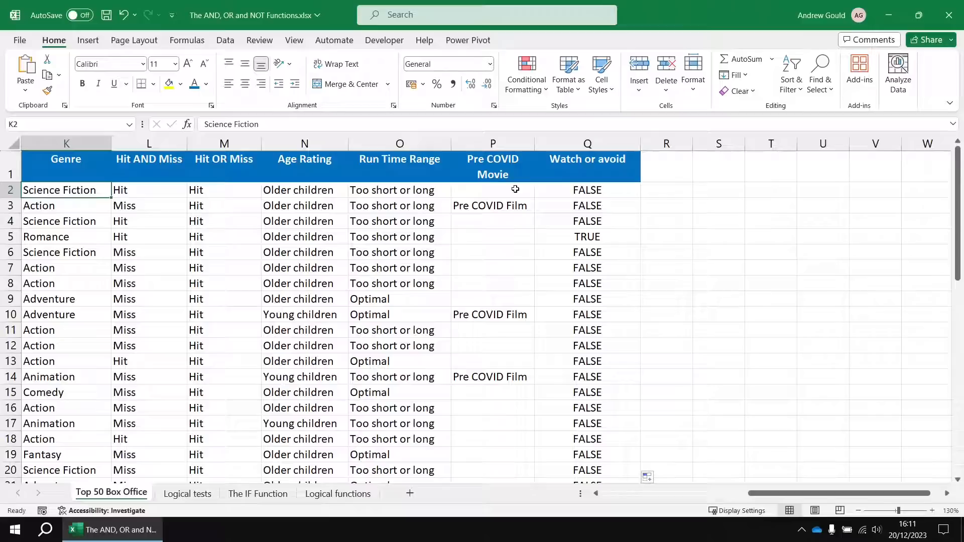
Step: Wrap the Q2 genre test in the NOT function so it reads =NOT(K2="romance"), and commit it
click(614, 191)
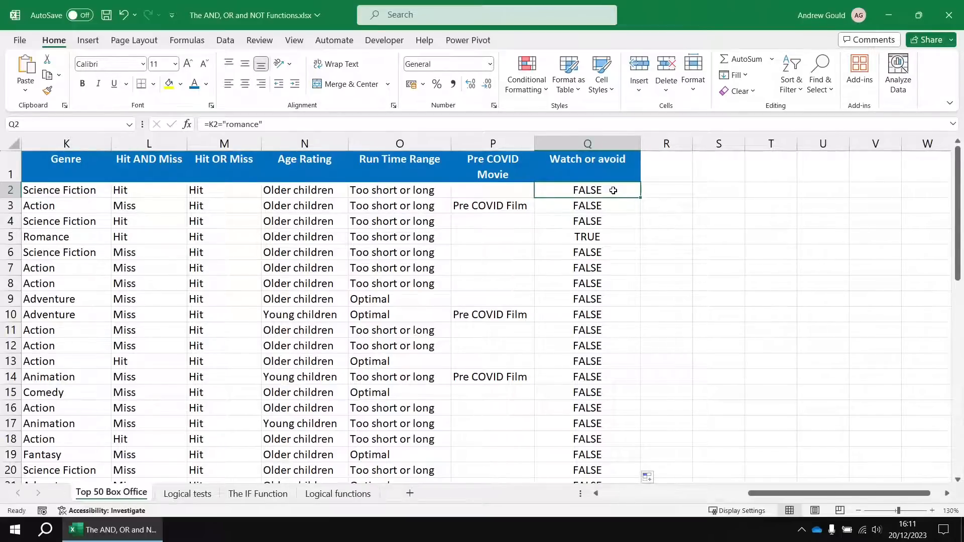
double_click(614, 190)
click(542, 195)
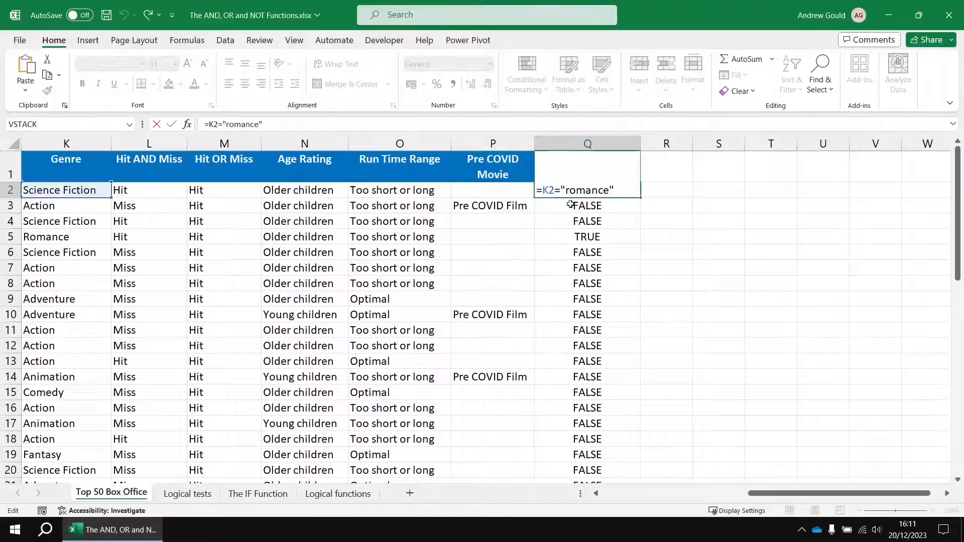
text(NOT)
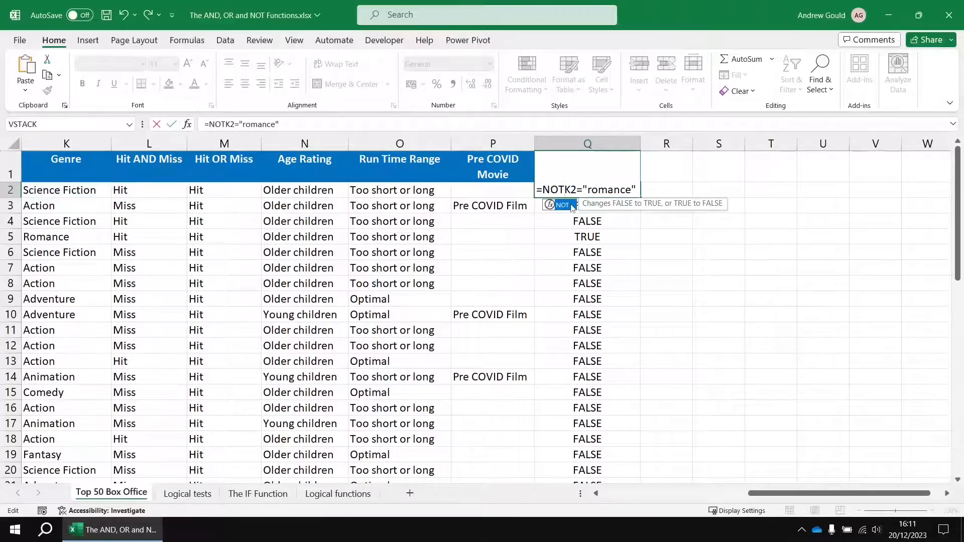
text(()
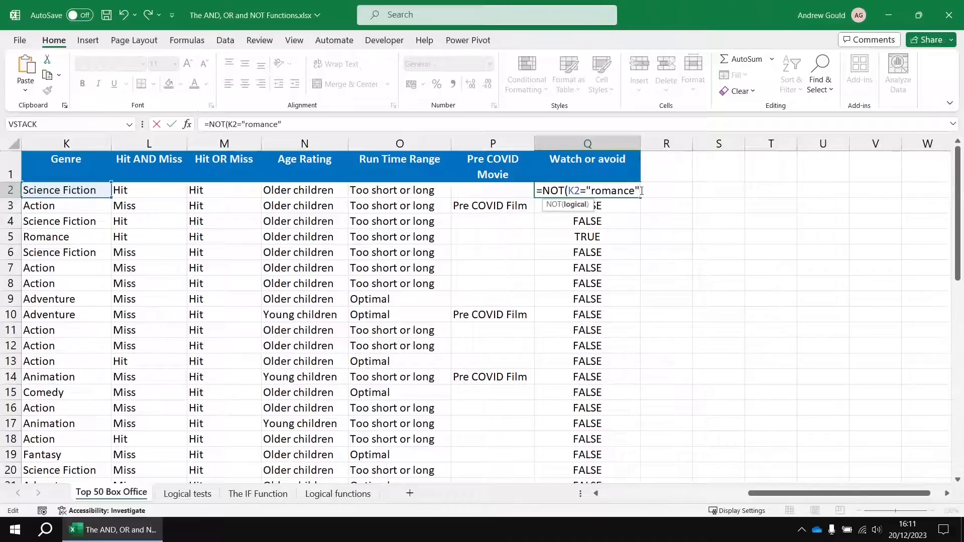
text())
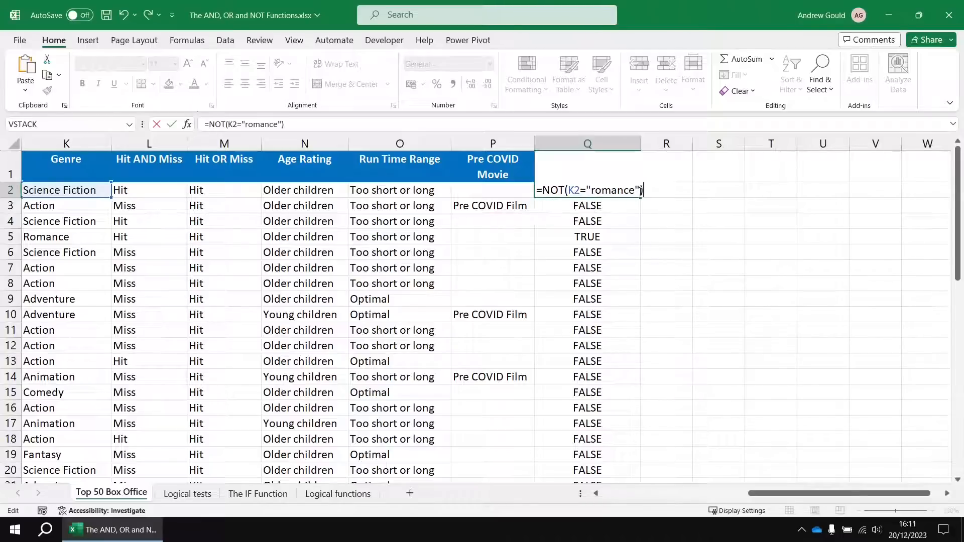
key(ctrl+Return)
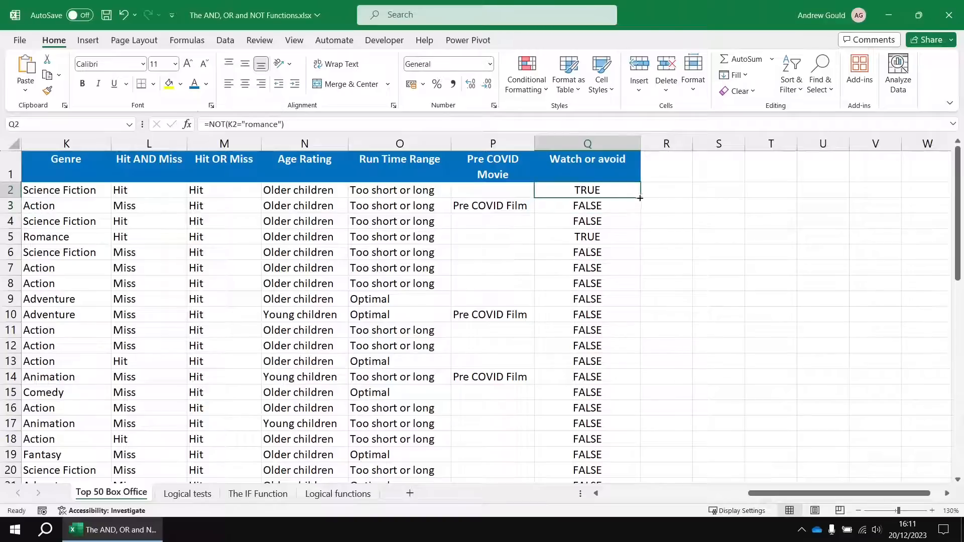
Step: Copy the NOT formula from Q2 down the Watch or avoid column and narrow column Q to fit its header closely
double_click(640, 197)
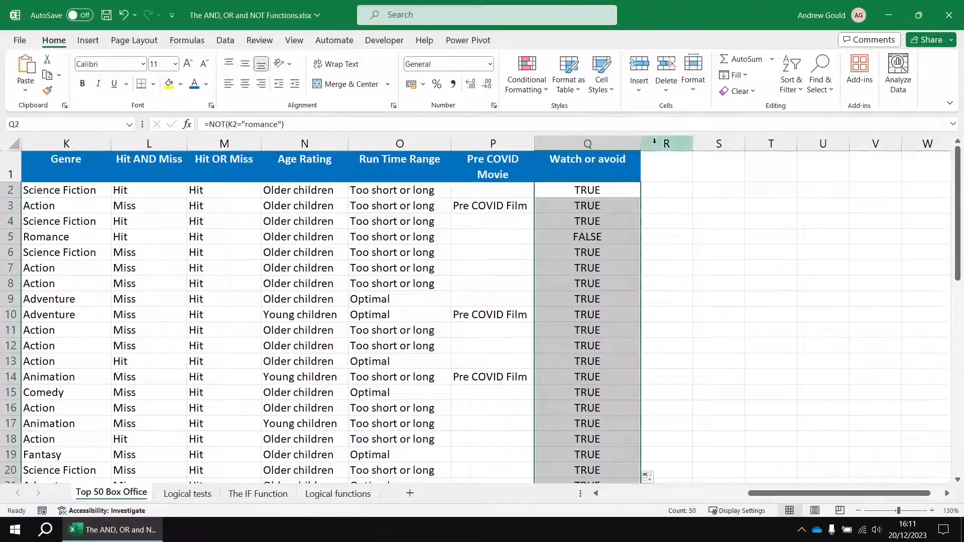
drag(641, 144, 623, 144)
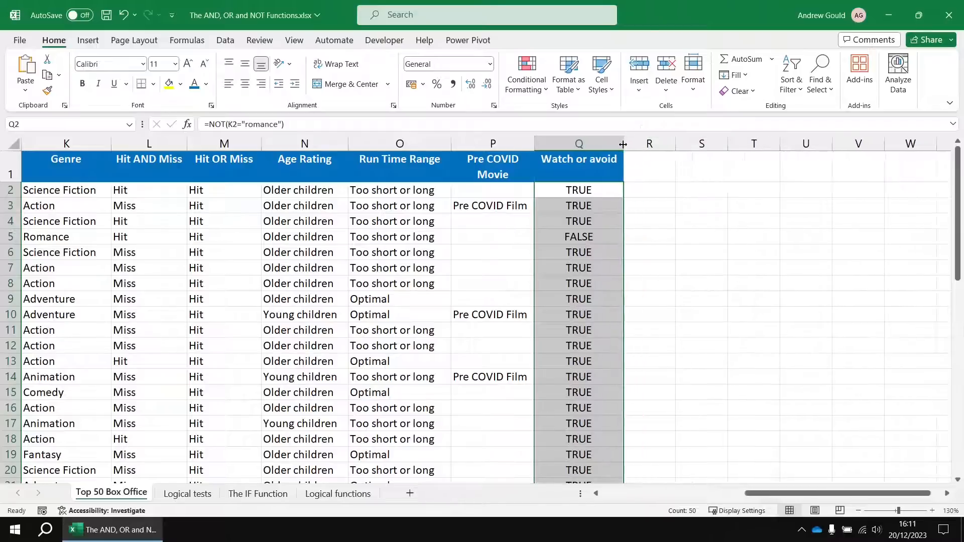
click(603, 194)
click(591, 237)
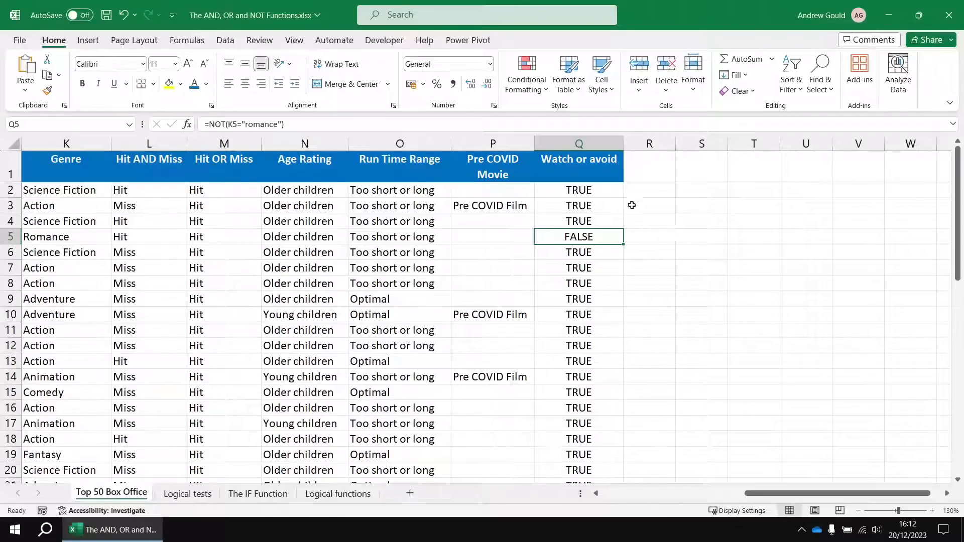
click(599, 191)
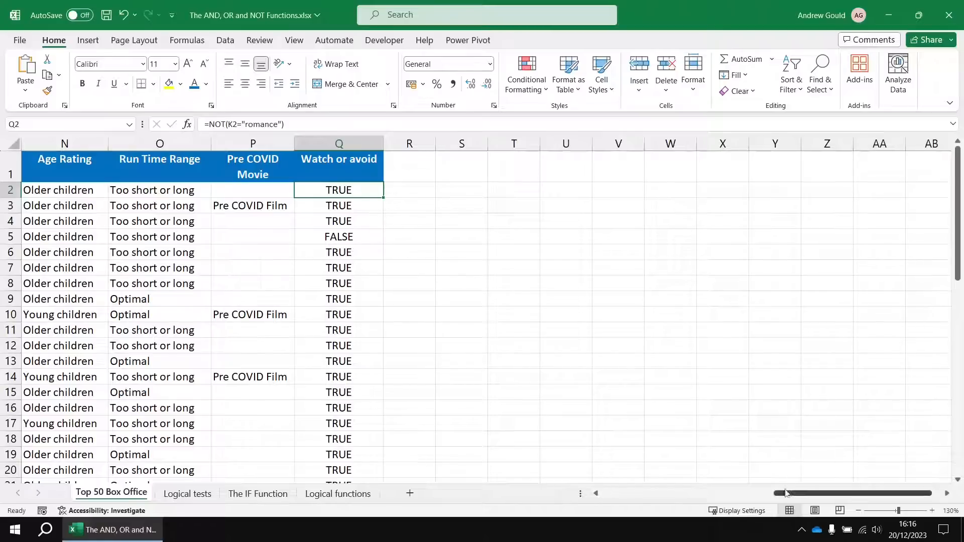
Step: Look over the film titles, including the Star Wars entry in B6, and add the column header "Do or do not?" in R1
drag(787, 496, 608, 496)
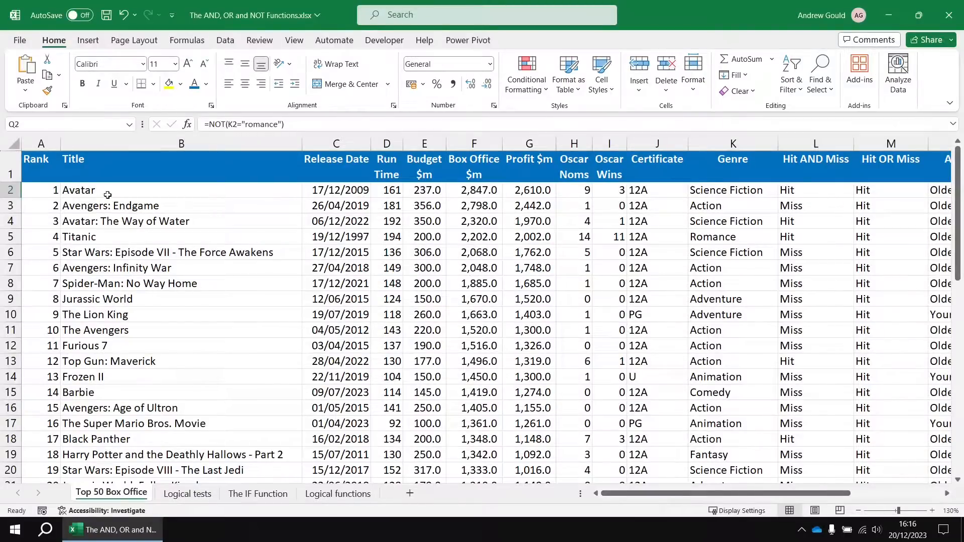
click(87, 253)
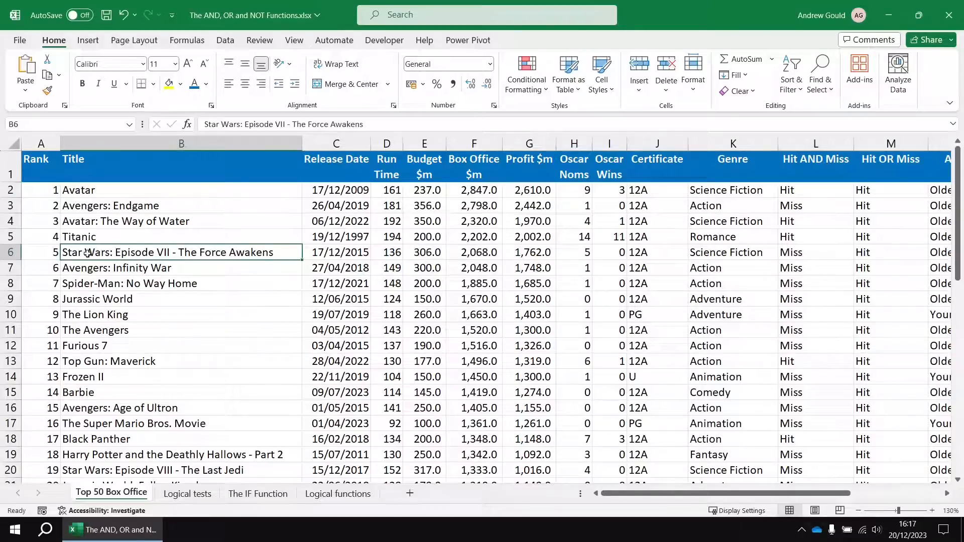
drag(623, 495, 715, 495)
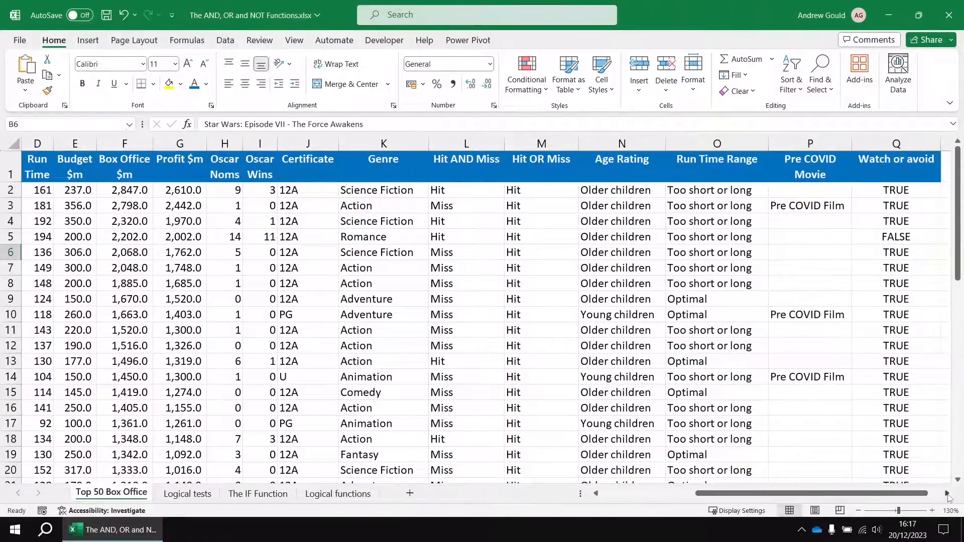
drag(947, 495, 948, 497)
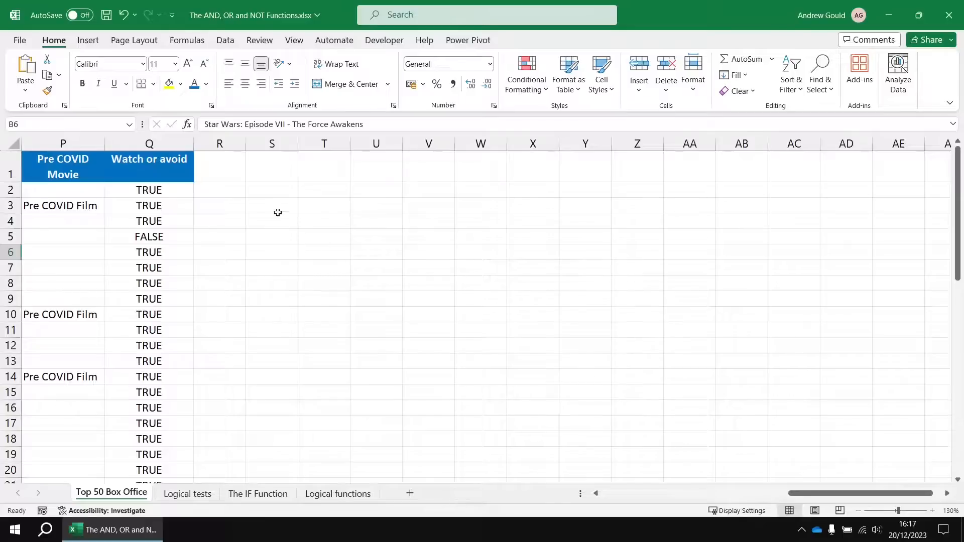
click(225, 162)
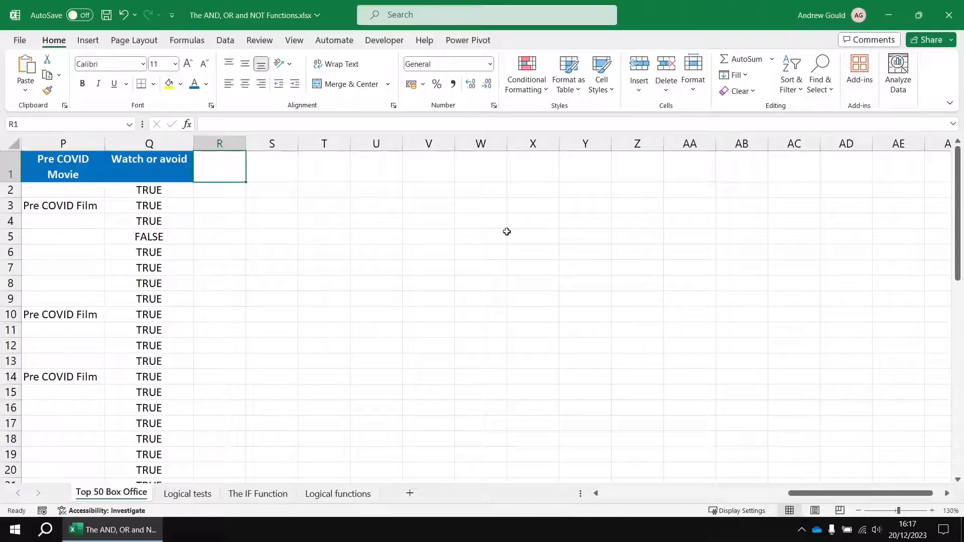
text(Do)
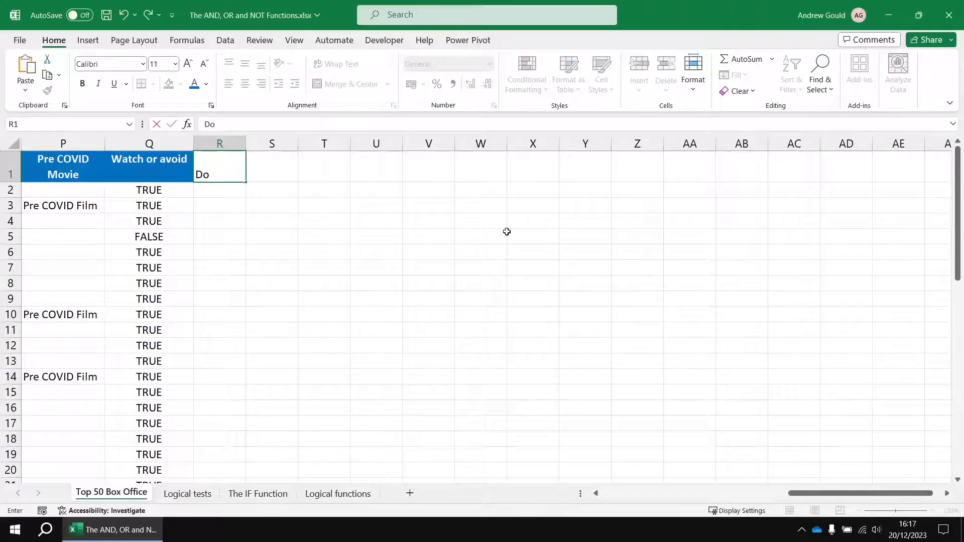
text( or do not?)
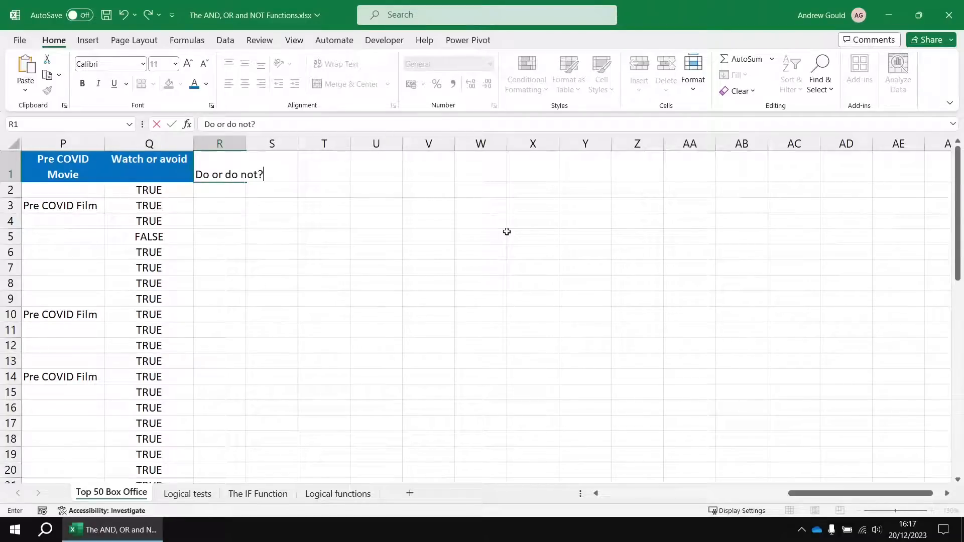
key(Return)
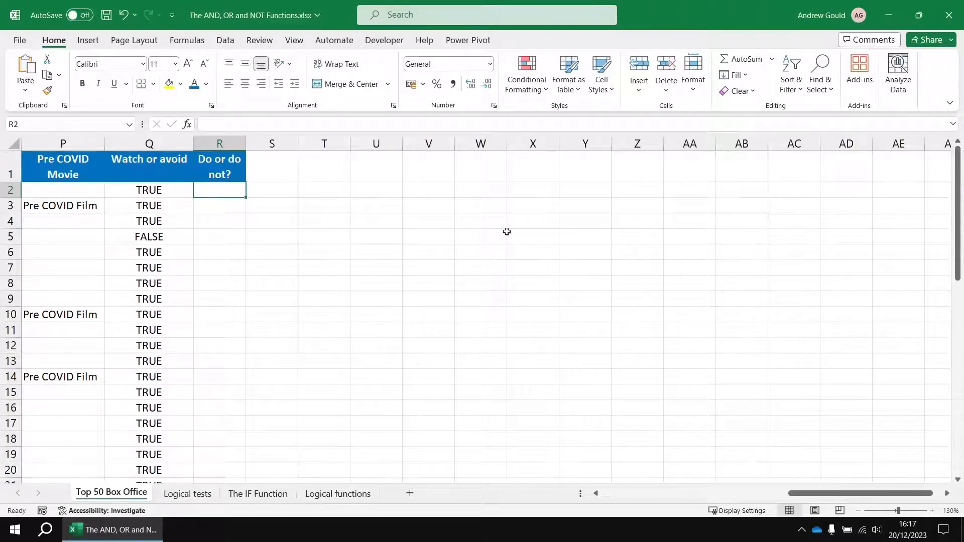
Step: Enter =SEARCH("star wars",B2) in R2 and copy it down the Do or do not? column
text(=sea)
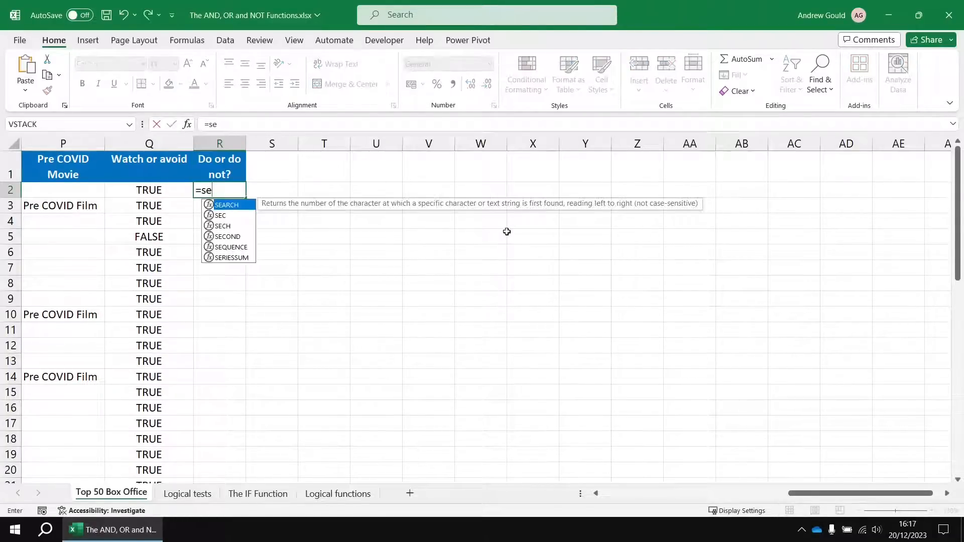
key(Tab)
text(")
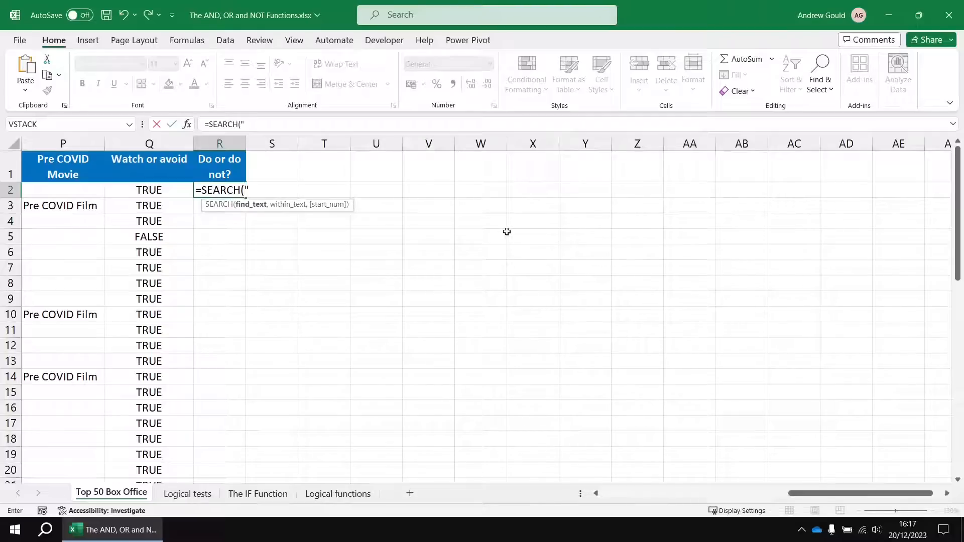
text(star wars",B)
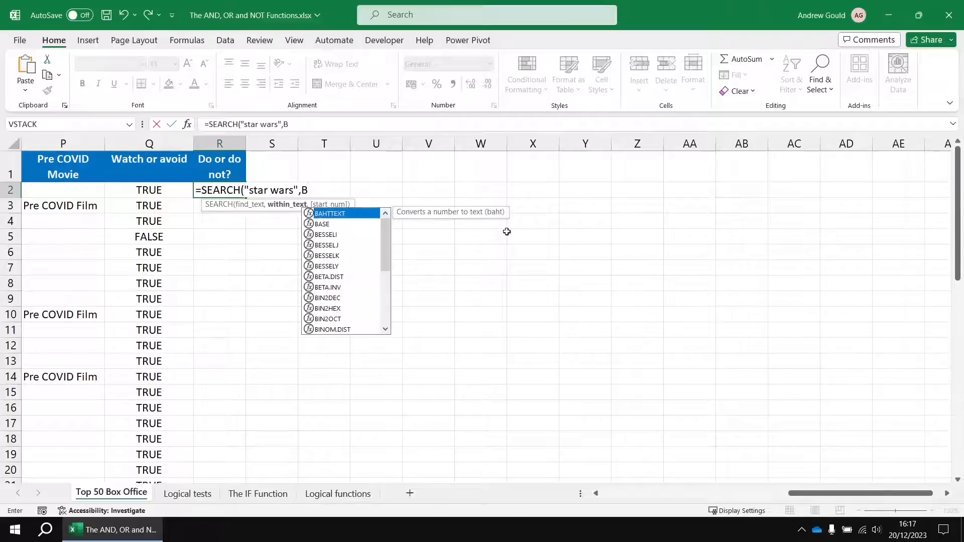
text(2))
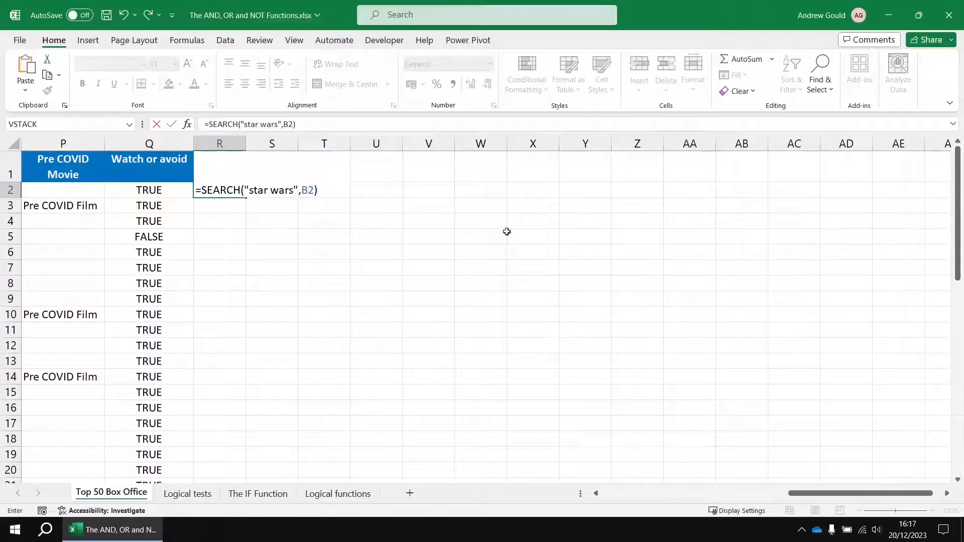
key(Return)
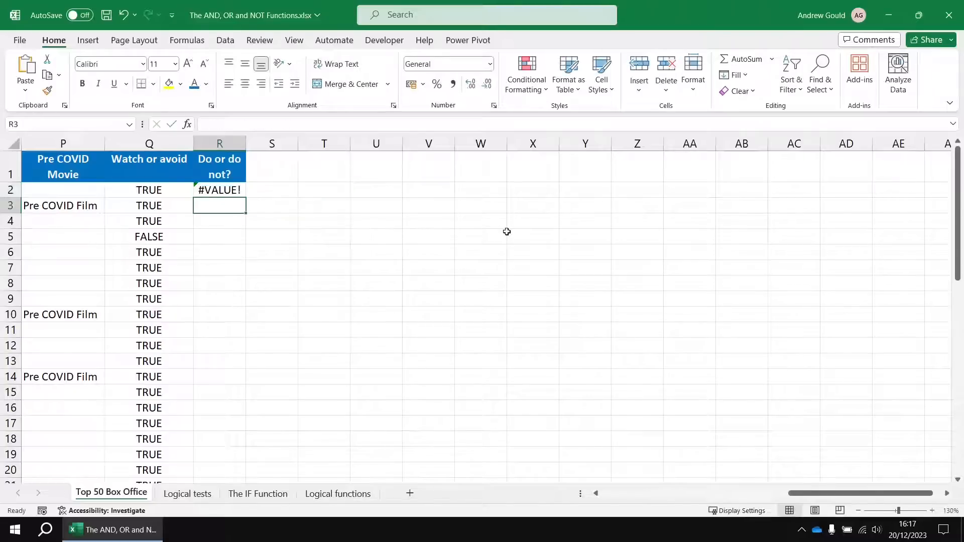
click(228, 185)
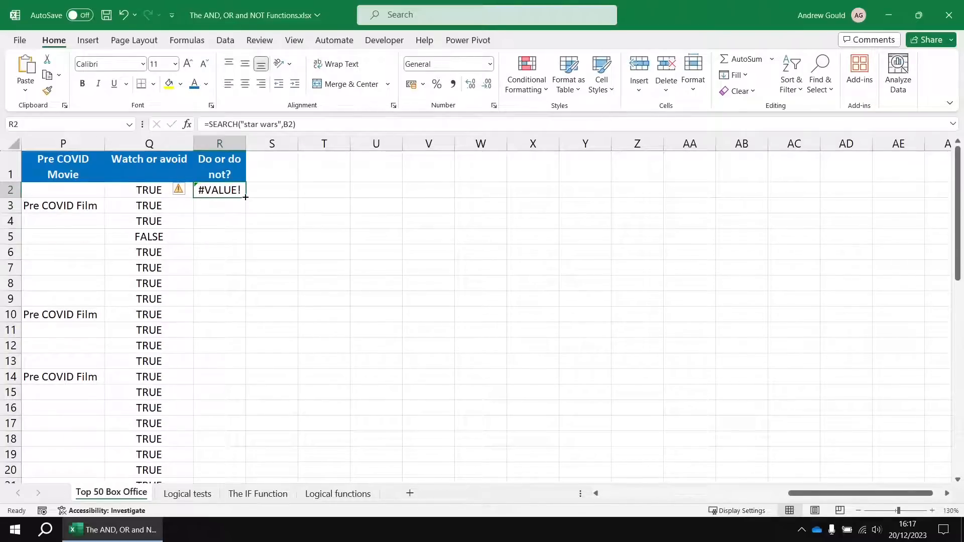
double_click(245, 197)
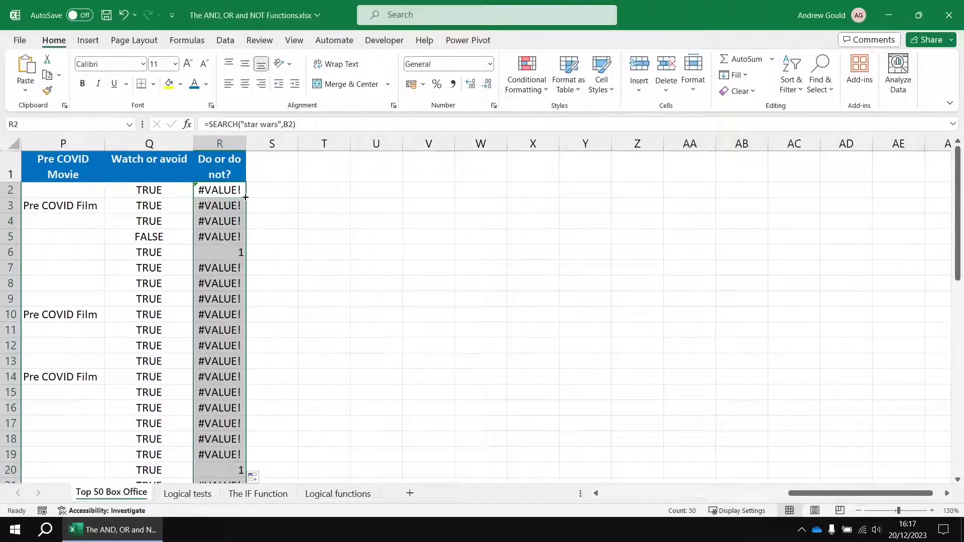
Step: Examine the SEARCH results down the Do or do not? column and compare the numeric ones with the film titles in column B
click(215, 253)
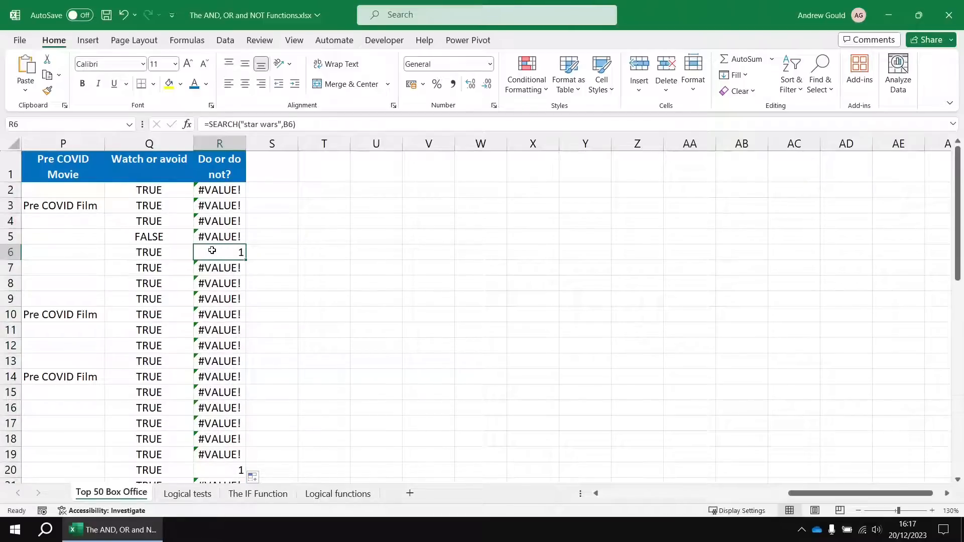
scroll(221, 303, down, 2)
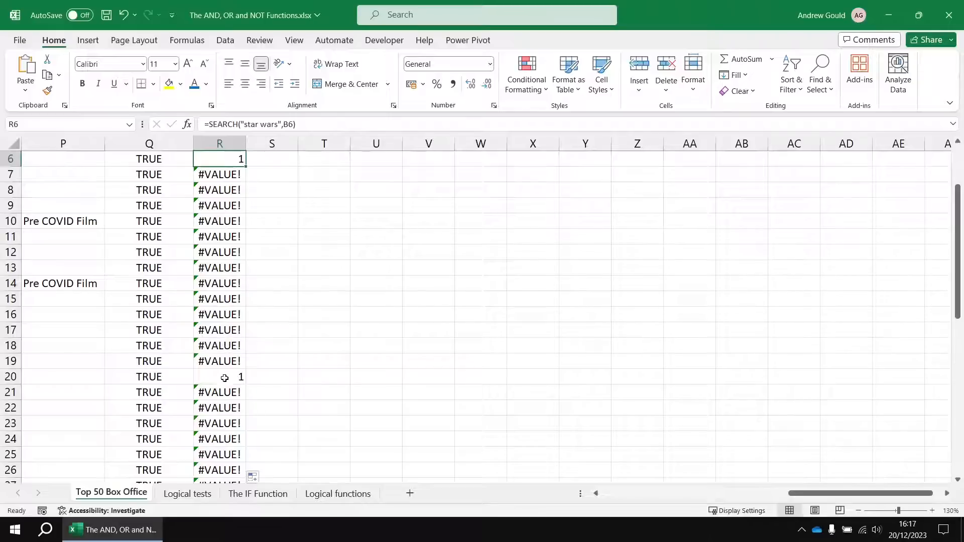
click(224, 379)
scroll(224, 380, down, 8)
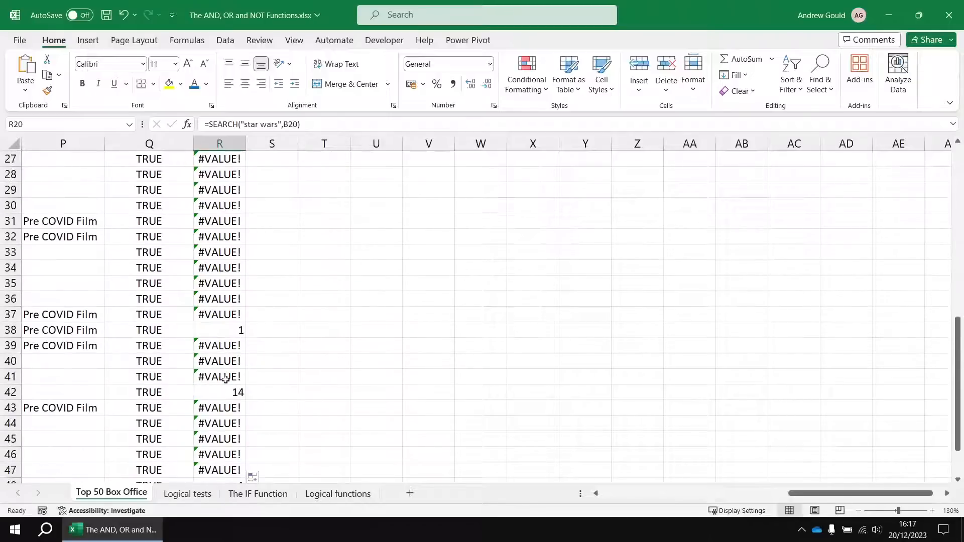
click(218, 284)
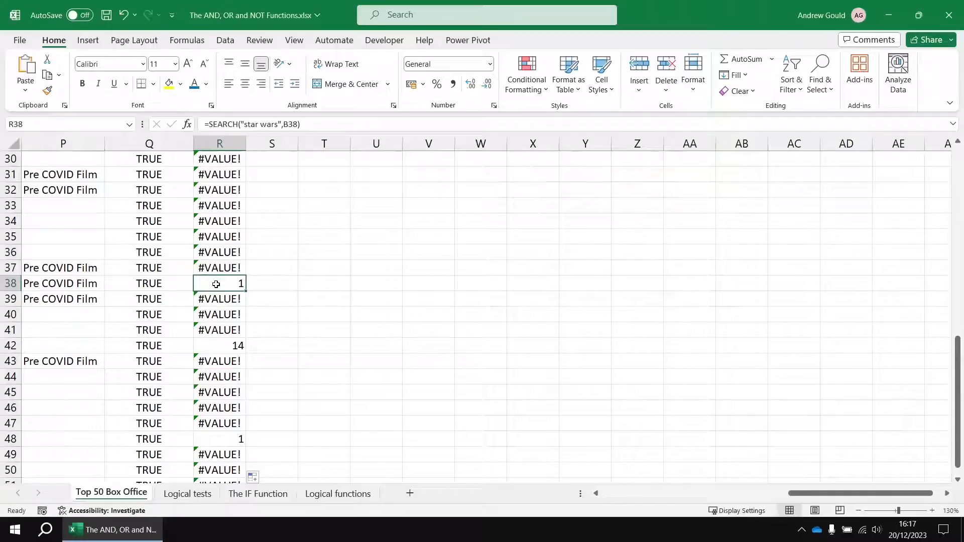
click(213, 344)
drag(831, 499, 545, 518)
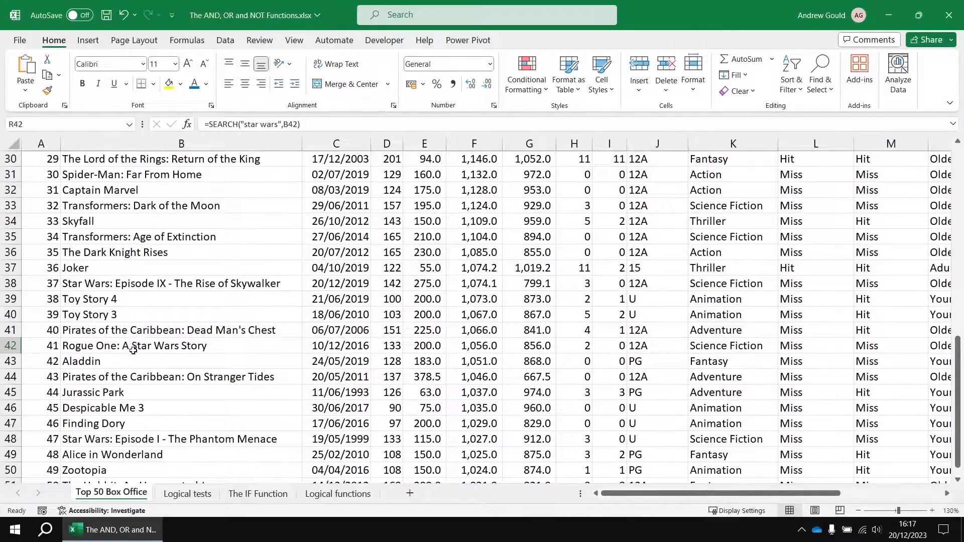
drag(639, 497, 851, 485)
click(947, 494)
click(948, 494)
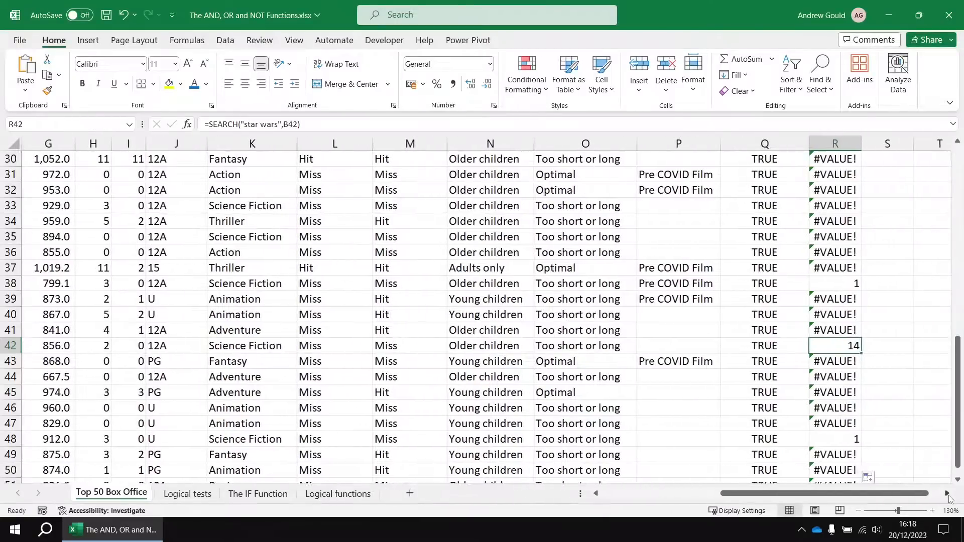
drag(948, 494, 947, 493)
scroll(547, 349, up, 5)
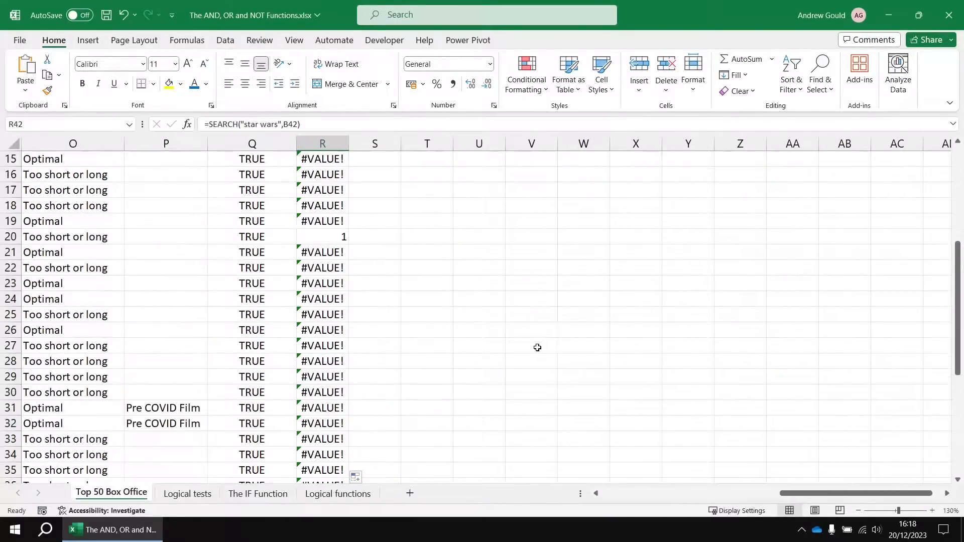
scroll(538, 348, up, 5)
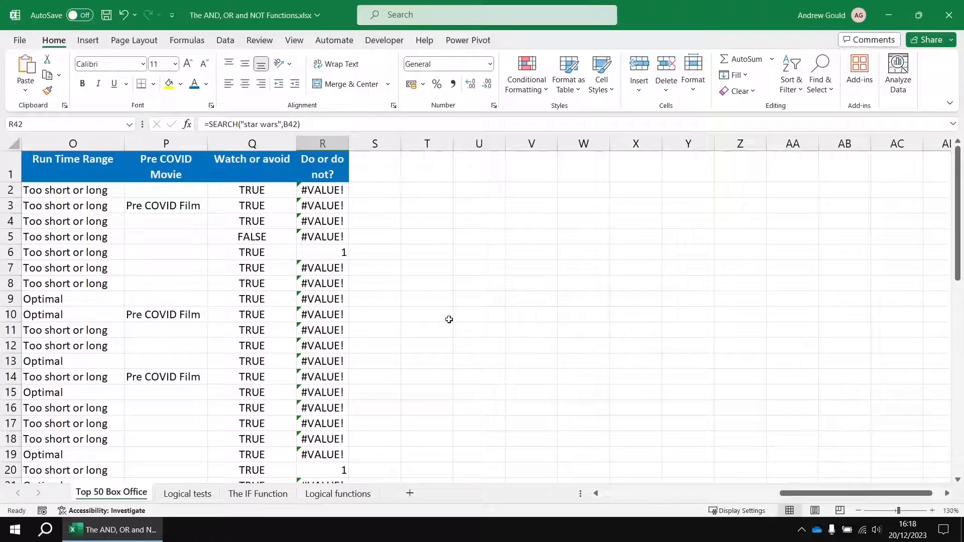
Step: Wrap the R2 search in the ISERROR function so it reads =ISERROR(SEARCH("star wars",B2)), and commit it
click(318, 192)
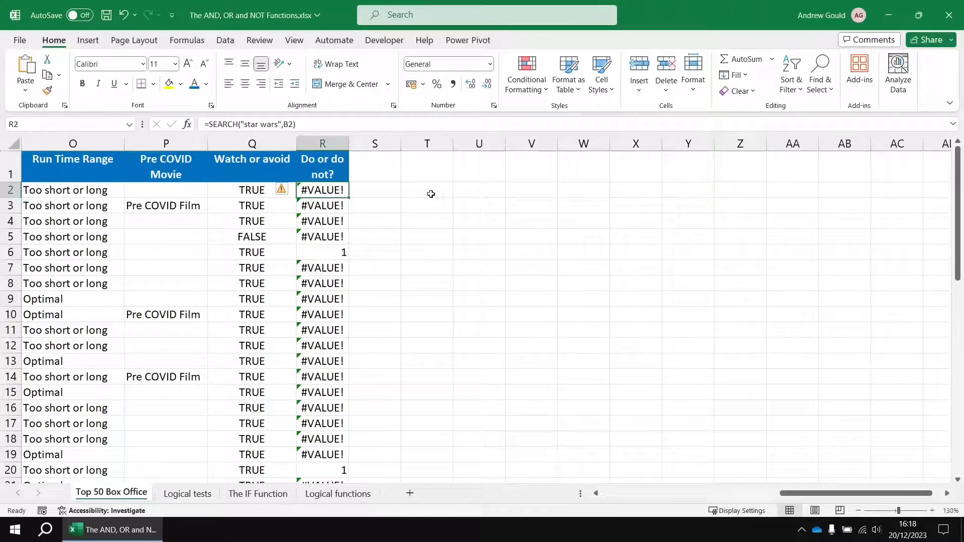
key(F2)
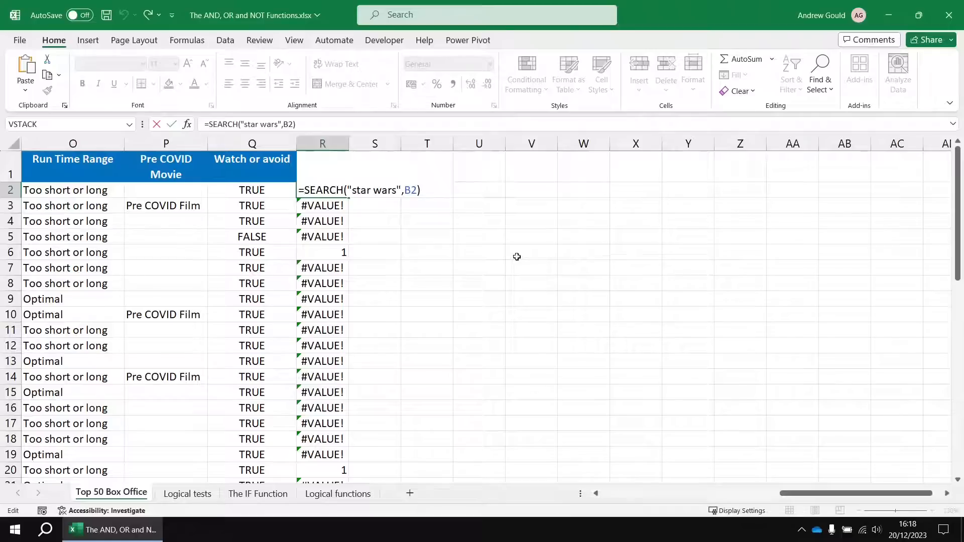
text(ise)
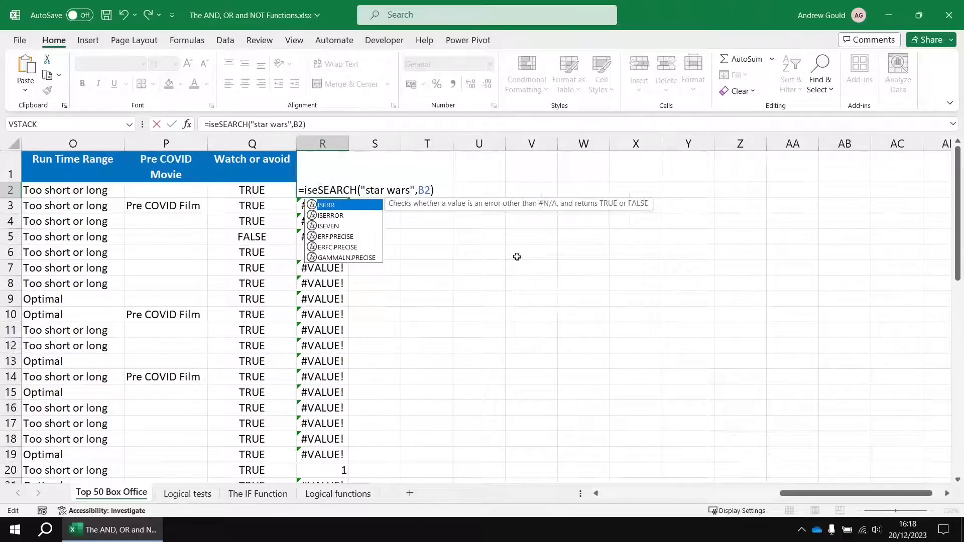
text(r)
key(Down)
key(Tab)
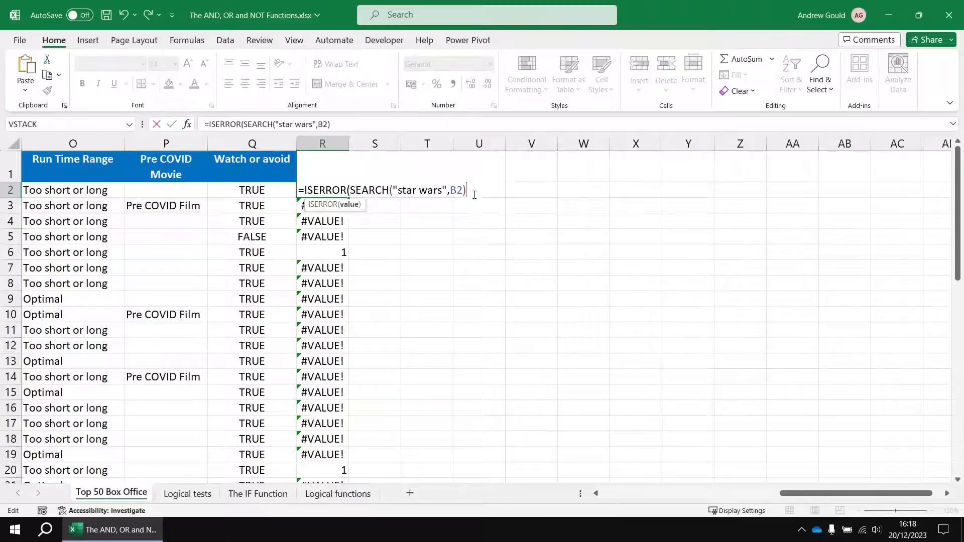
text())
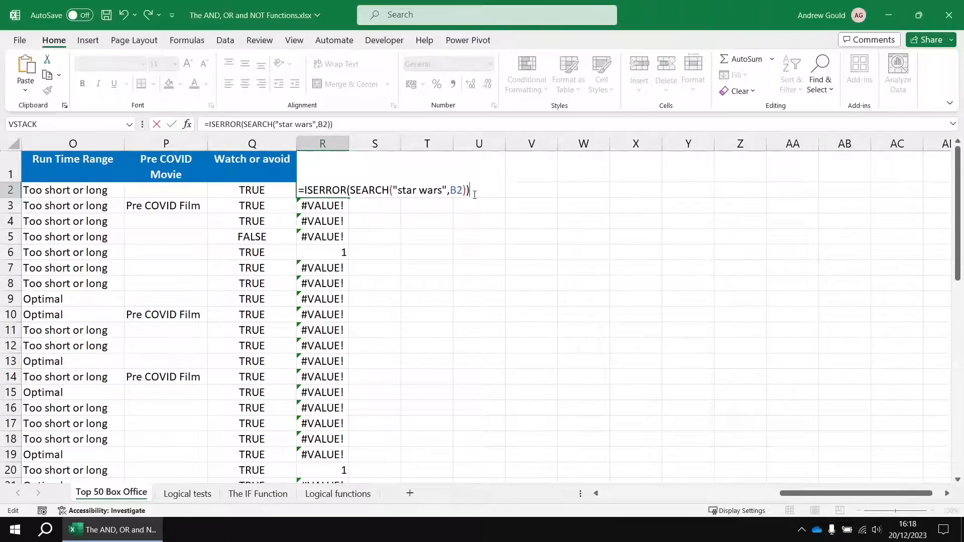
key(Return)
Step: Copy the ISERROR formula from R2 down the Do or do not? column and check the results in R2 and R6
click(317, 190)
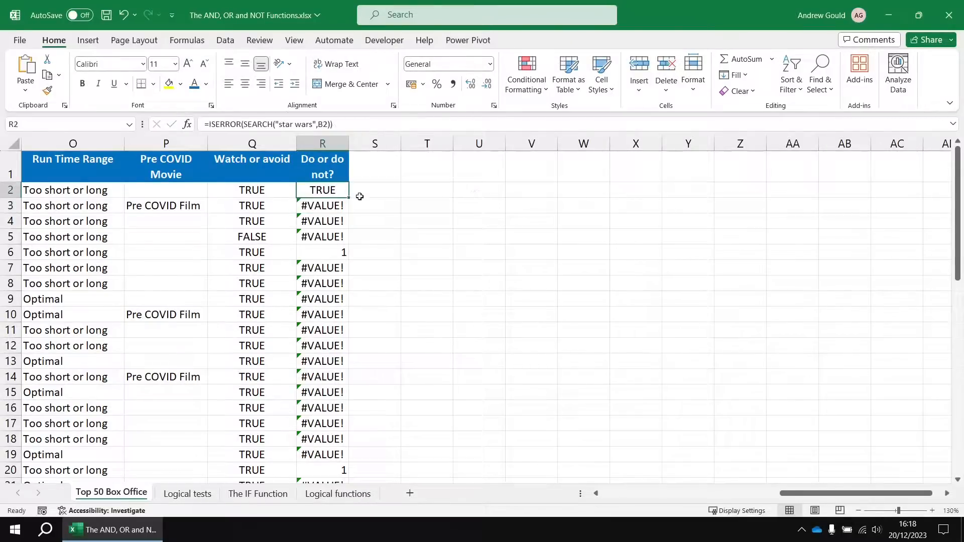
double_click(351, 198)
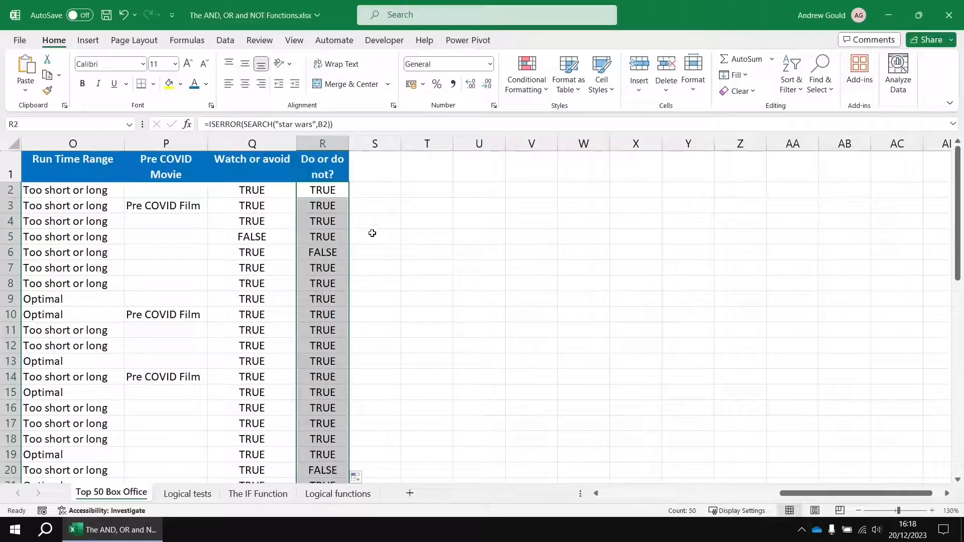
click(330, 193)
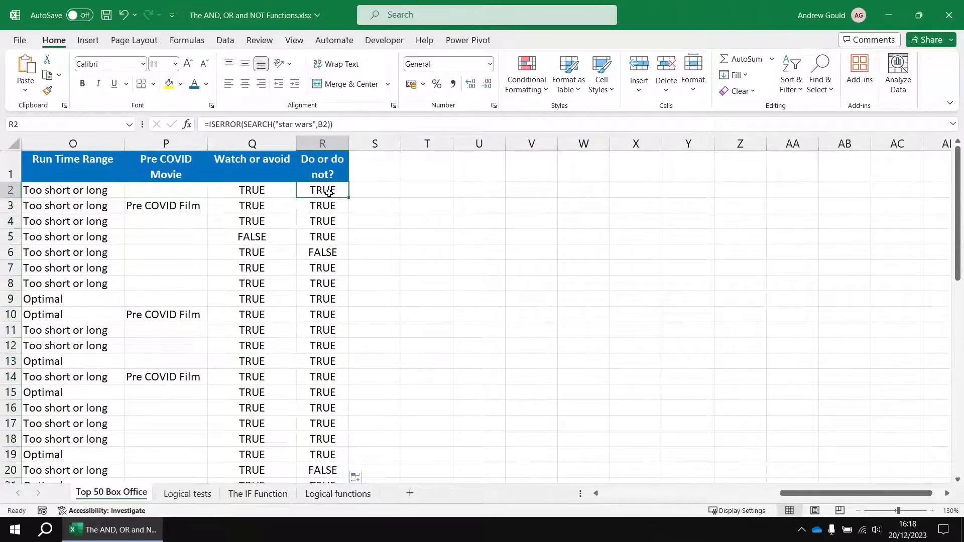
click(336, 256)
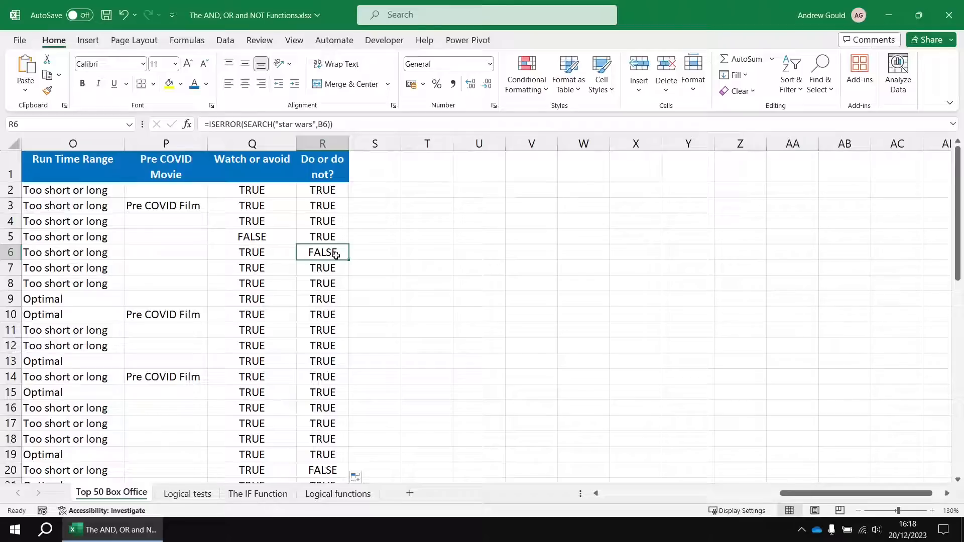
Step: Wrap the R2 formula in NOT so it reads =NOT(ISERROR(SEARCH("star wars",B2))), and commit it
click(337, 189)
double_click(338, 190)
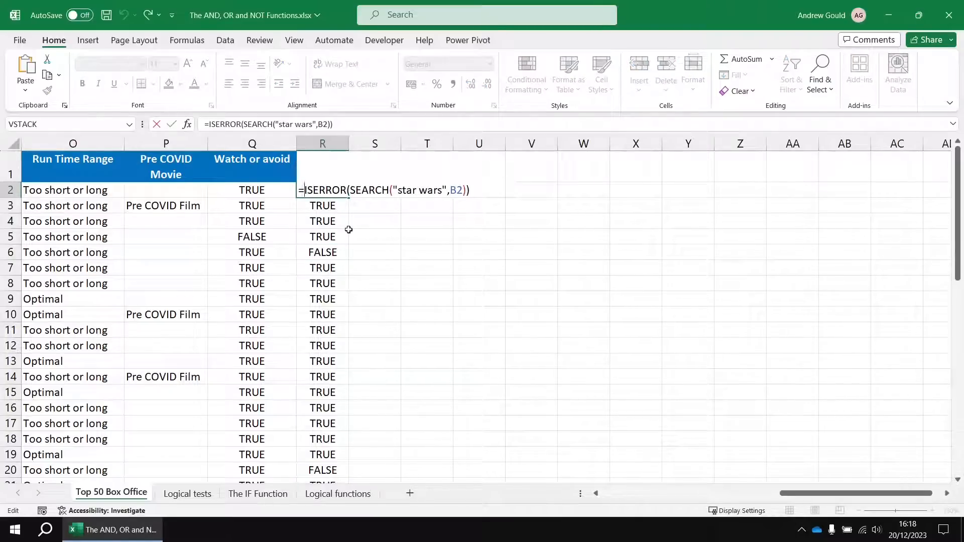
text(NOT)
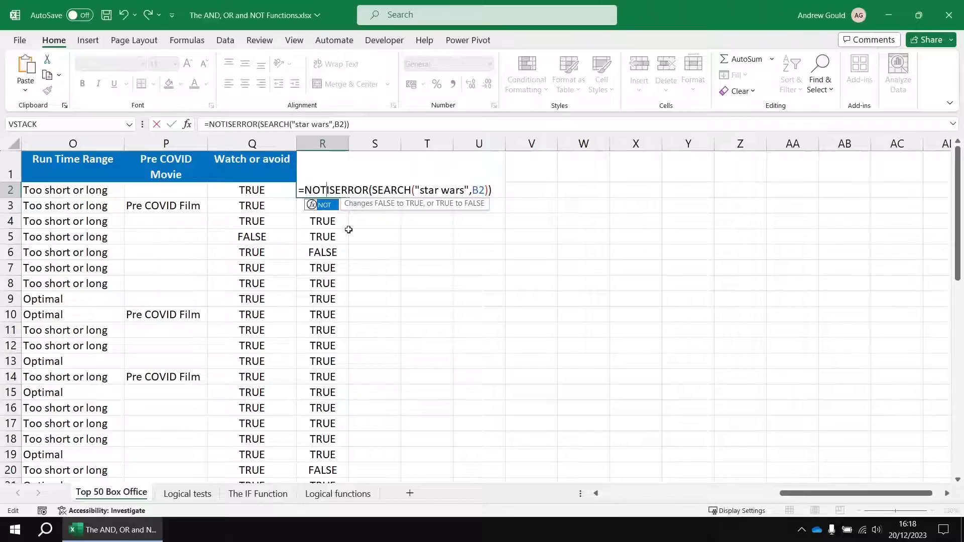
text(()
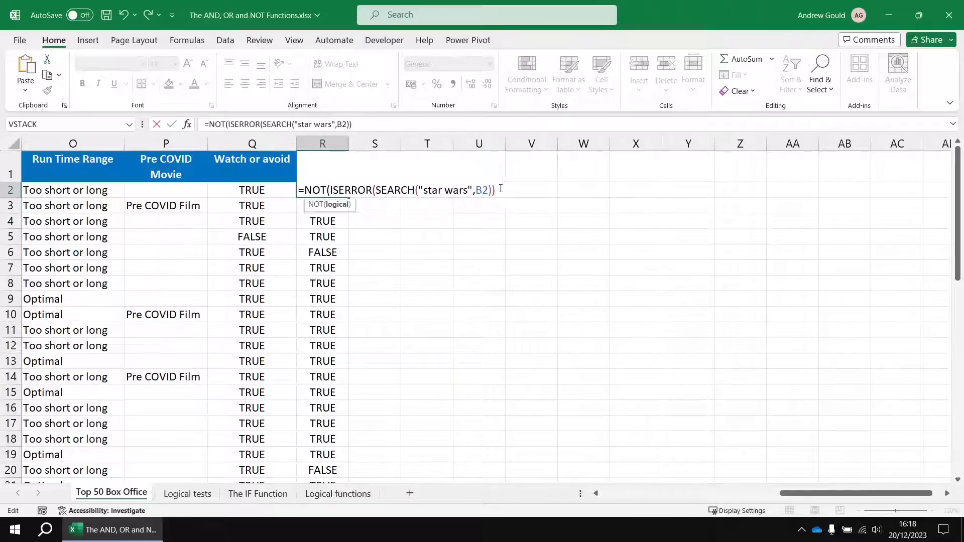
text())
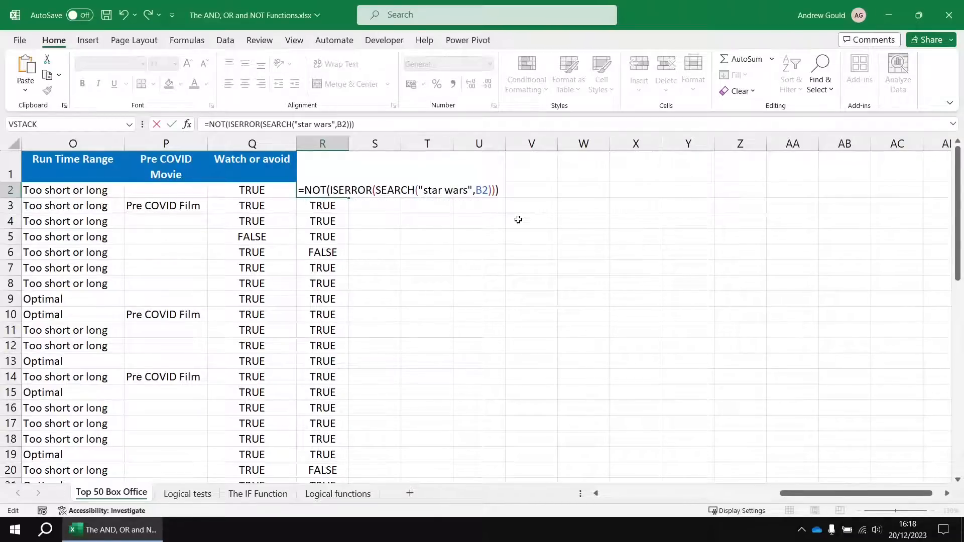
key(Return)
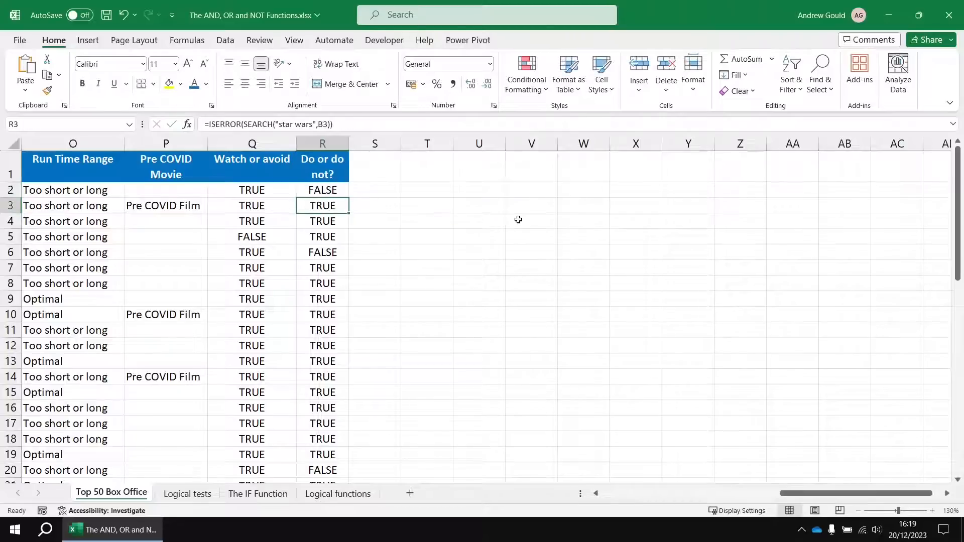
Step: Copy the NOT formula from R2 down the Do or do not? column and check the result in R6
click(333, 192)
double_click(348, 197)
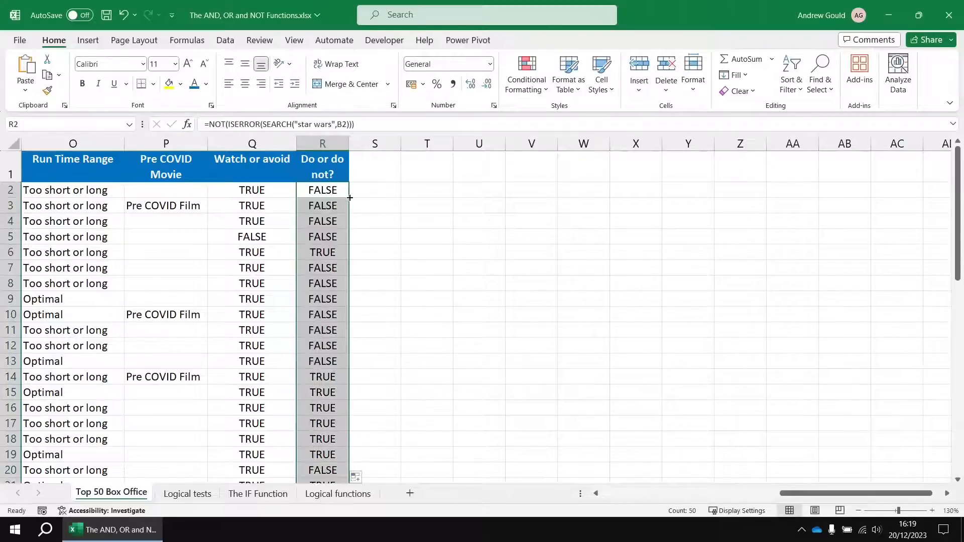
click(335, 252)
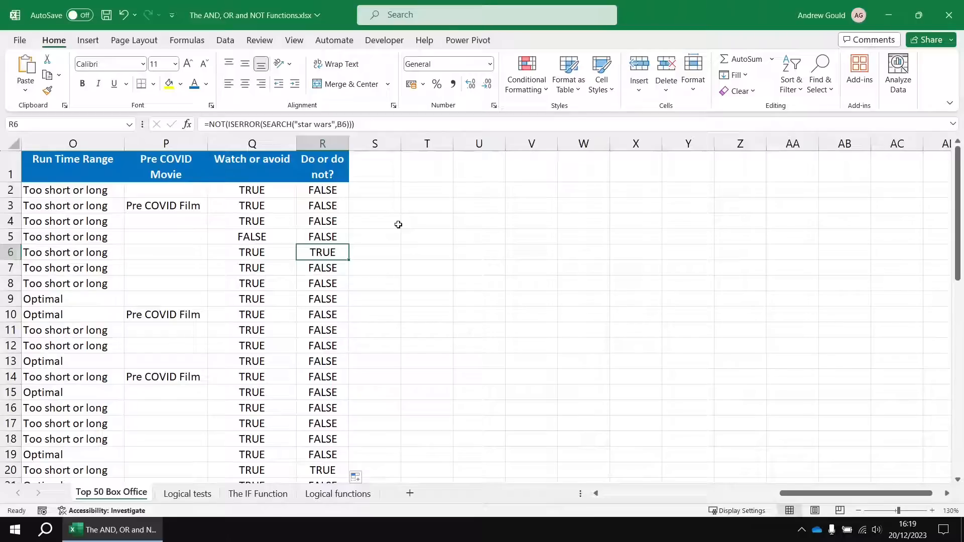
Step: Nest the R2 test in an IF so it reads =IF(NOT(ISERROR(SEARCH("star wars",B2))),"Do","Do not"), and commit it
click(345, 192)
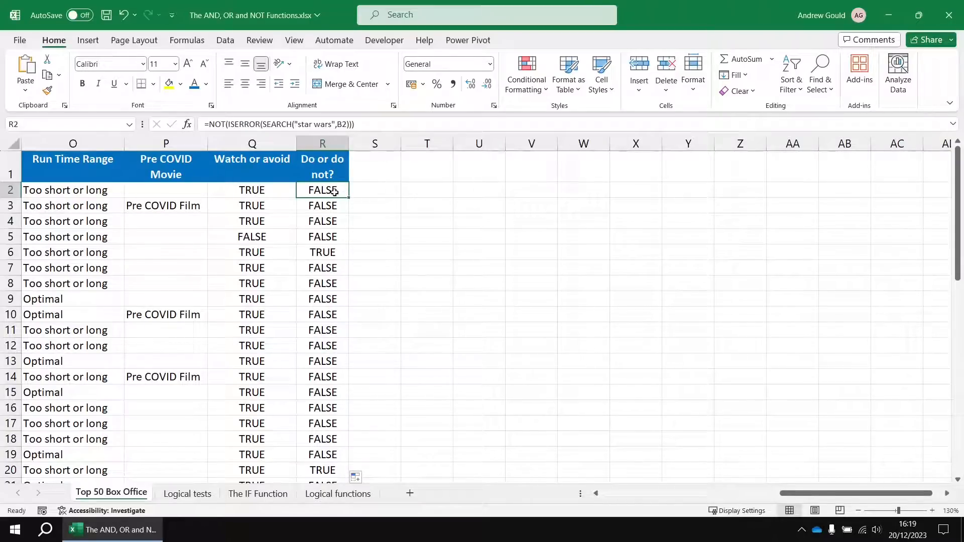
key(F2)
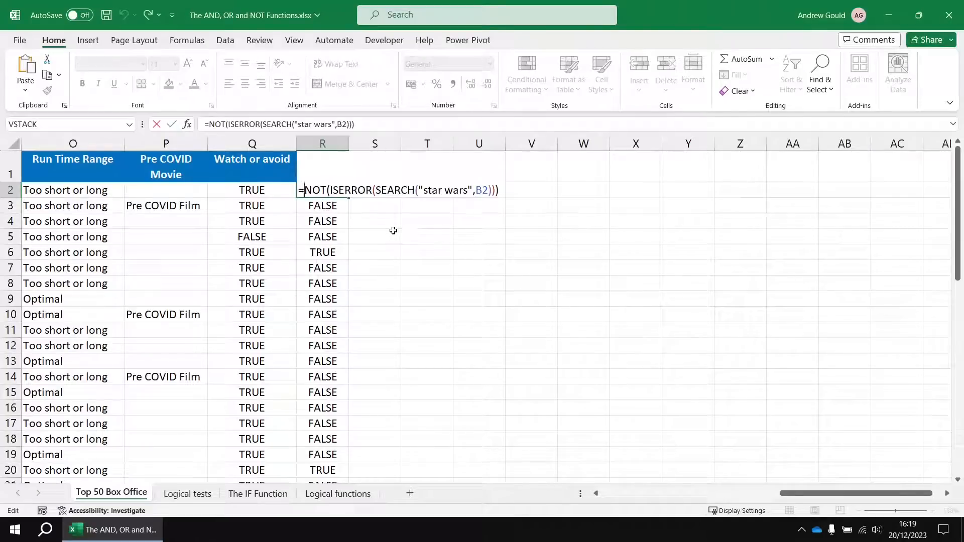
text(IF()
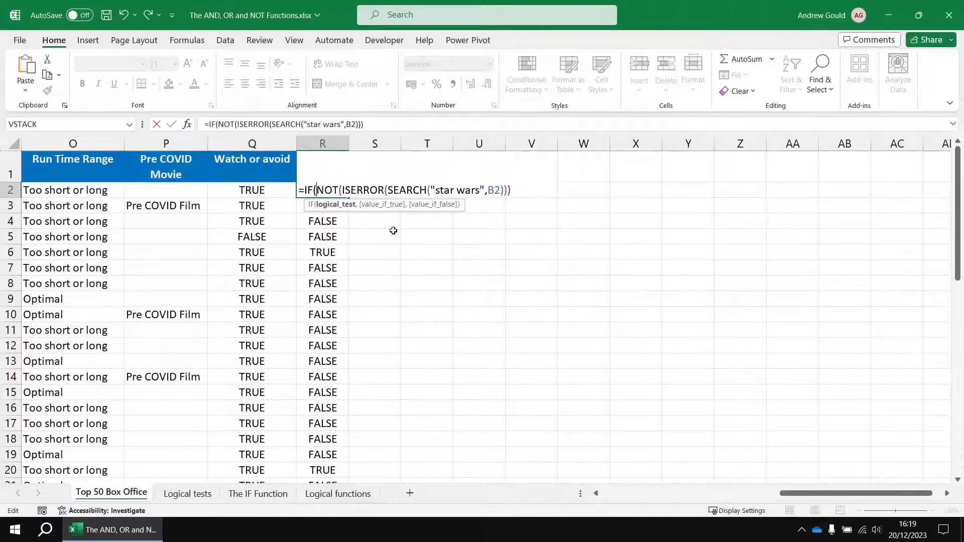
click(514, 191)
text(,"Do",")
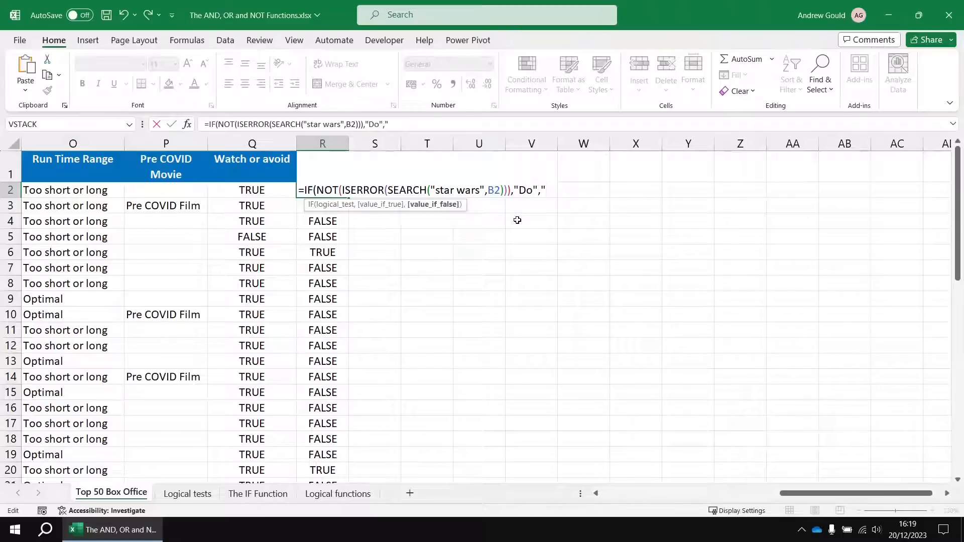
text(Do not"))
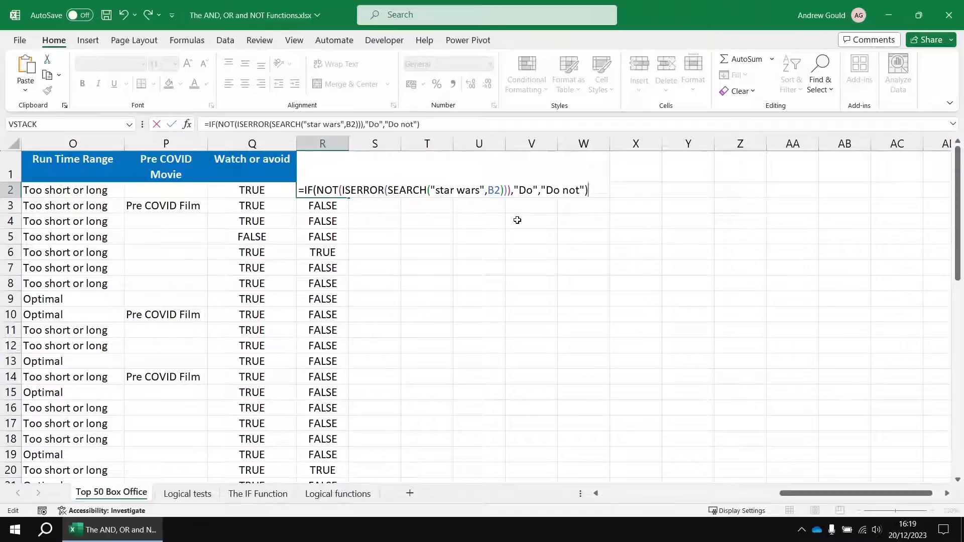
key(Return)
Step: Copy the IF formula from R2 down the Do or do not? column and check the result in R6
click(331, 193)
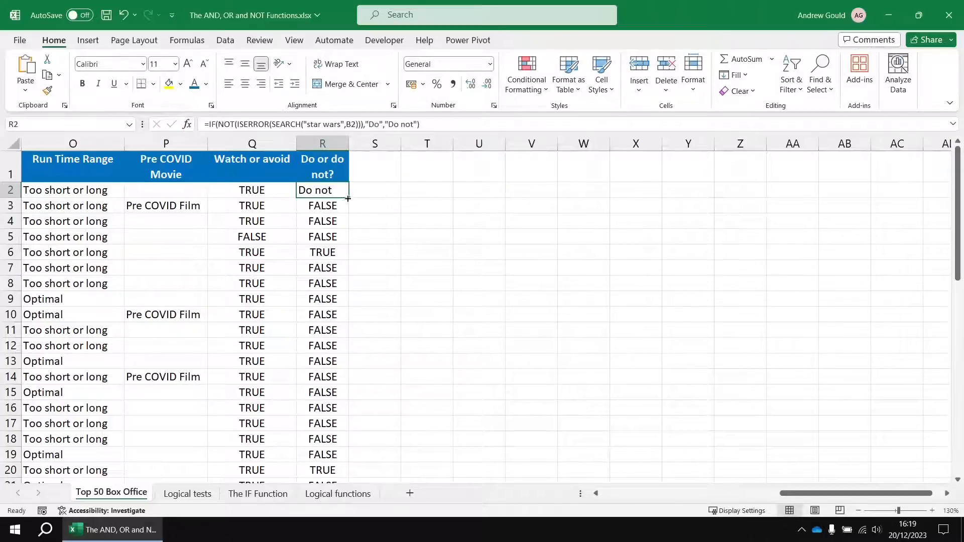
double_click(348, 199)
click(322, 252)
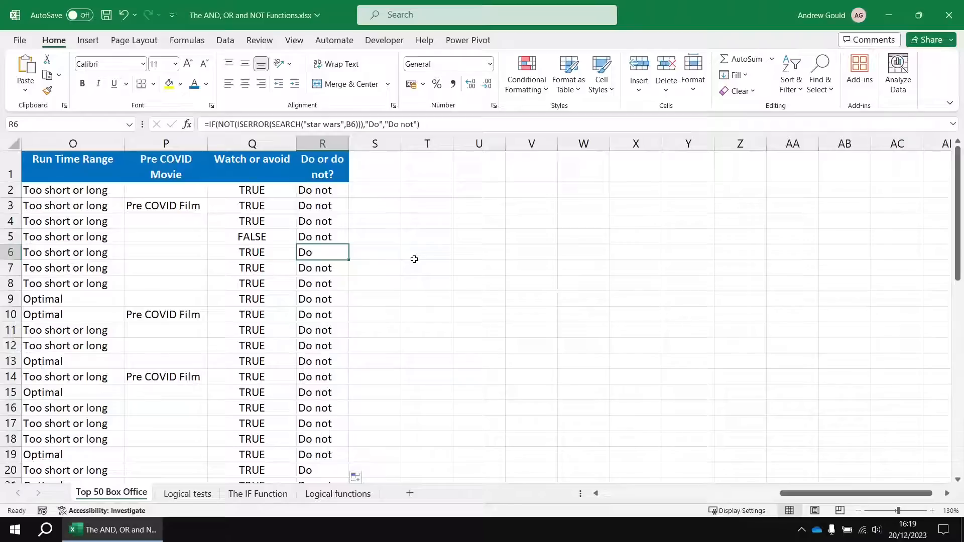